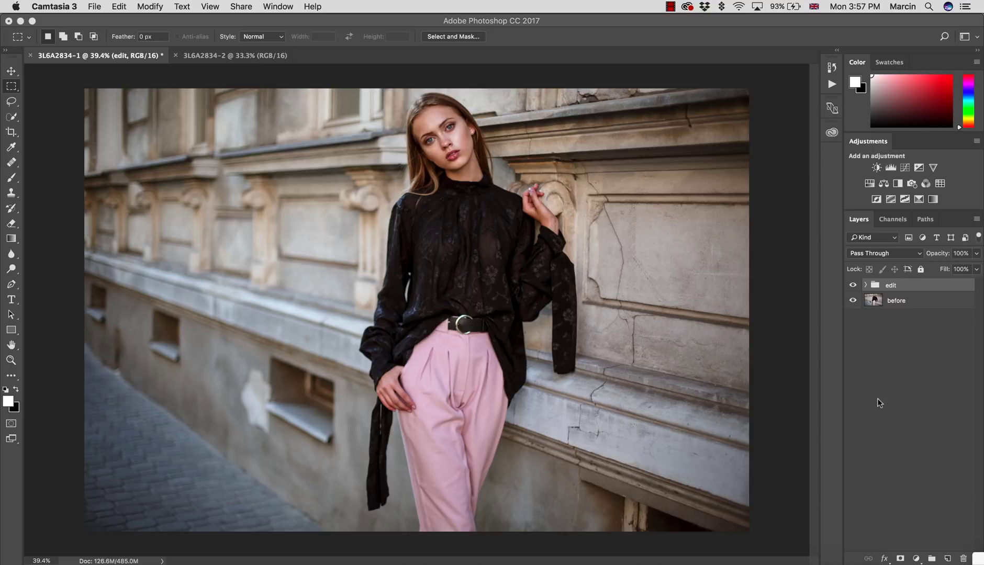
Toggle the edit group's visibility to compare the retouched portrait with the original.
click(837, 283)
click(853, 285)
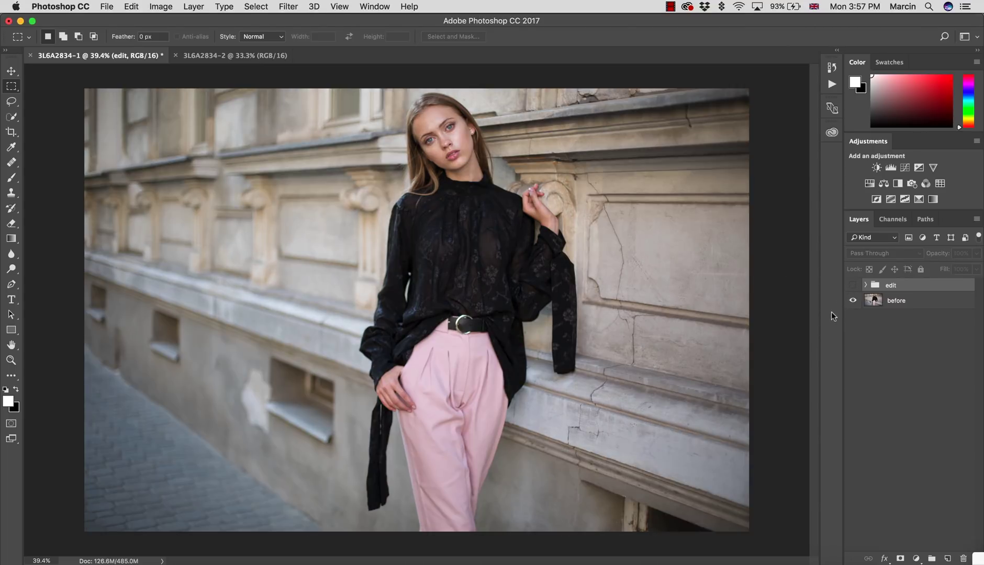
click(853, 285)
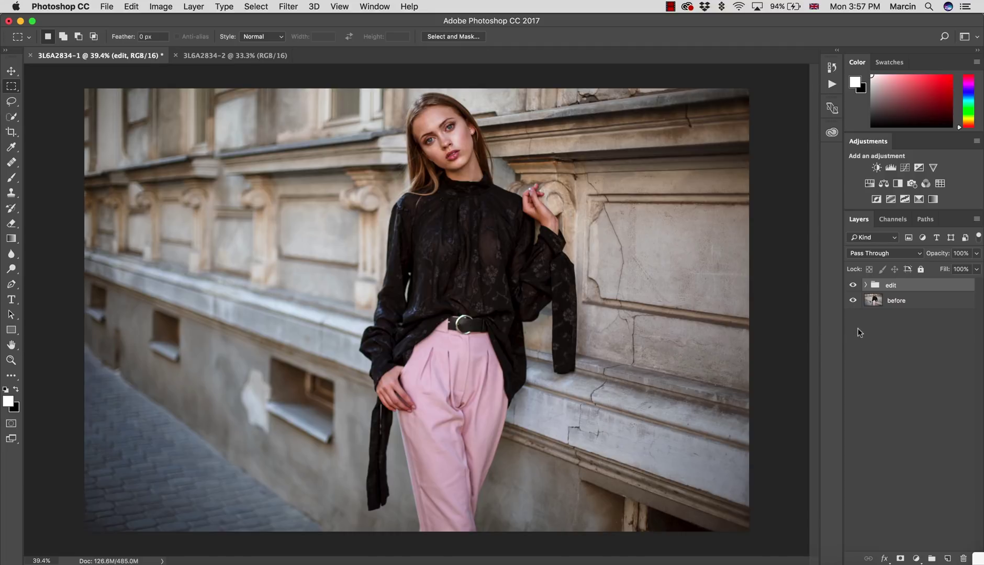
Close documents 3L6A2834-1 and 3L6A2834-2 without saving their changes.
click(31, 55)
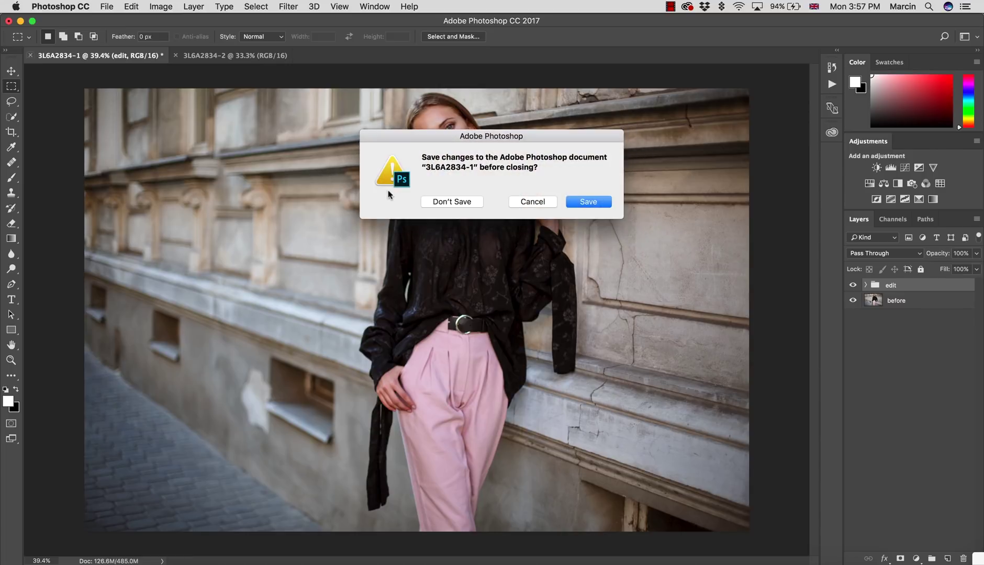
click(443, 202)
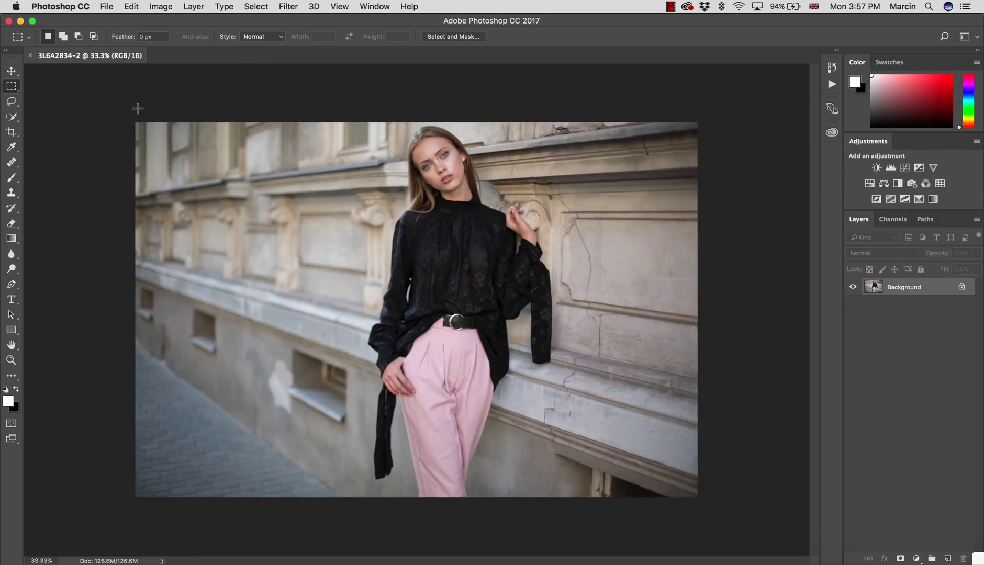
click(30, 55)
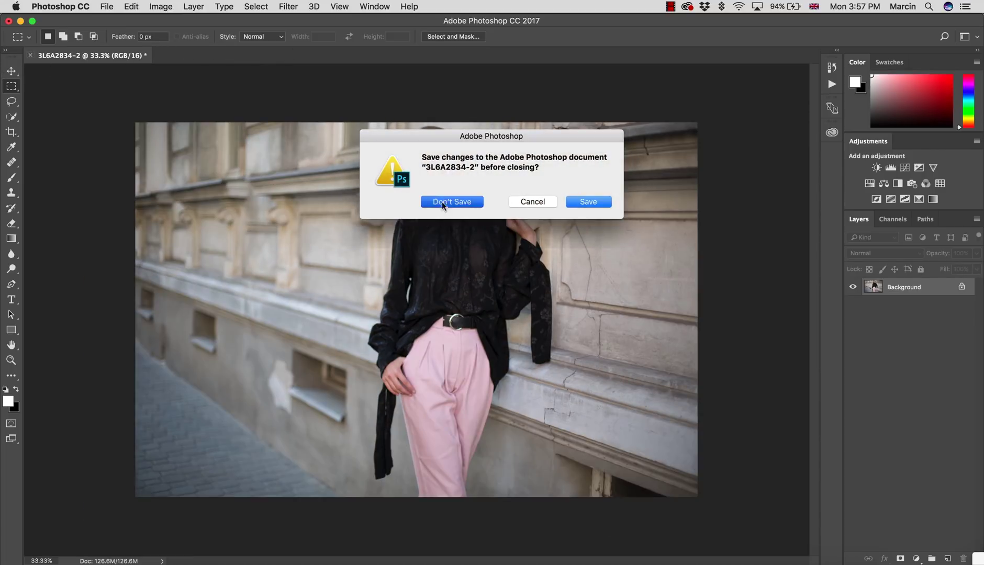
click(443, 202)
Switch to Adobe Bridge and open the raw photo 3L6A2834.CR2 in Camera Raw.
click(707, 555)
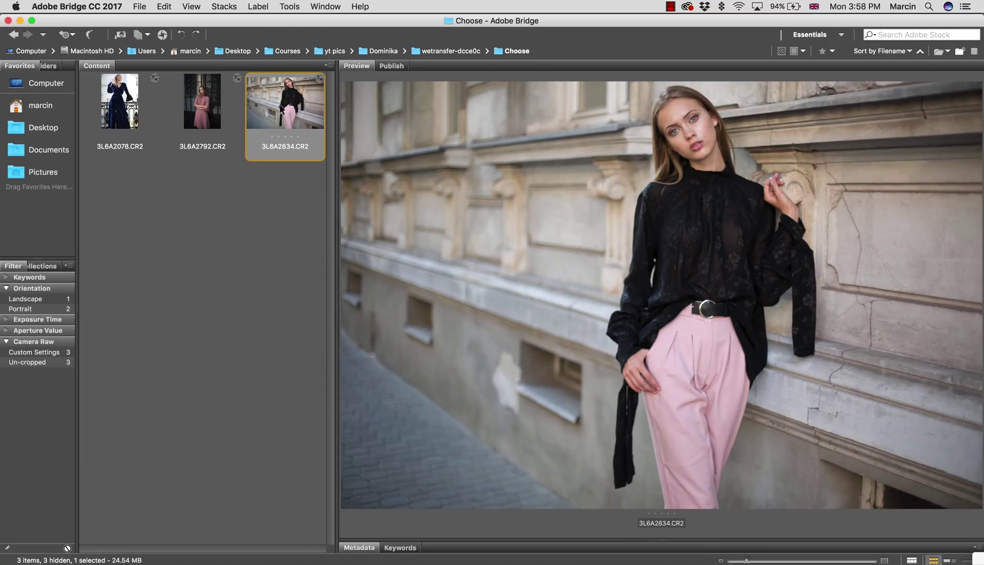
key(super+Tab)
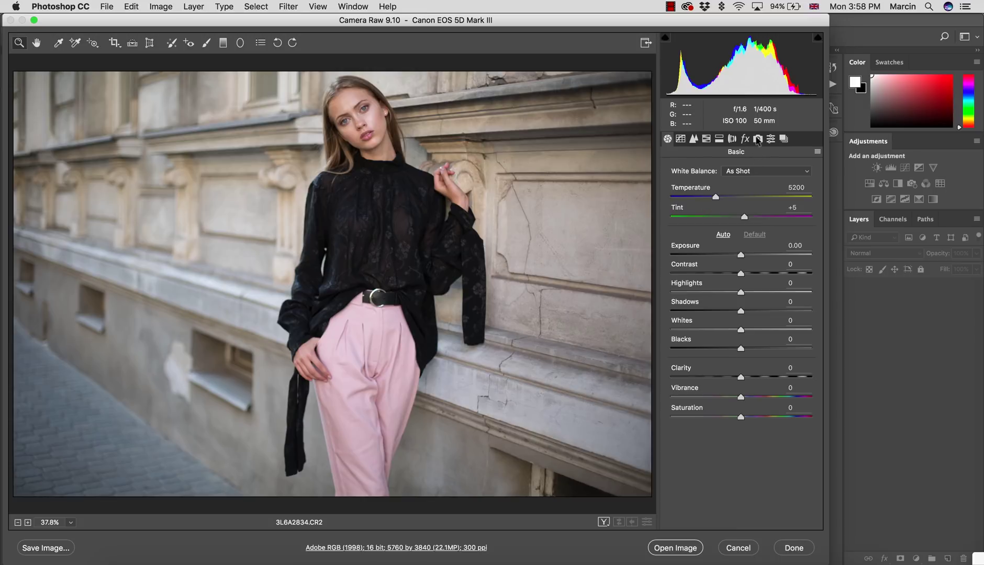
In the camera calibration settings, try the Camera Faithful, Landscape, Neutral, Portrait and Standard profiles on the photo.
click(758, 139)
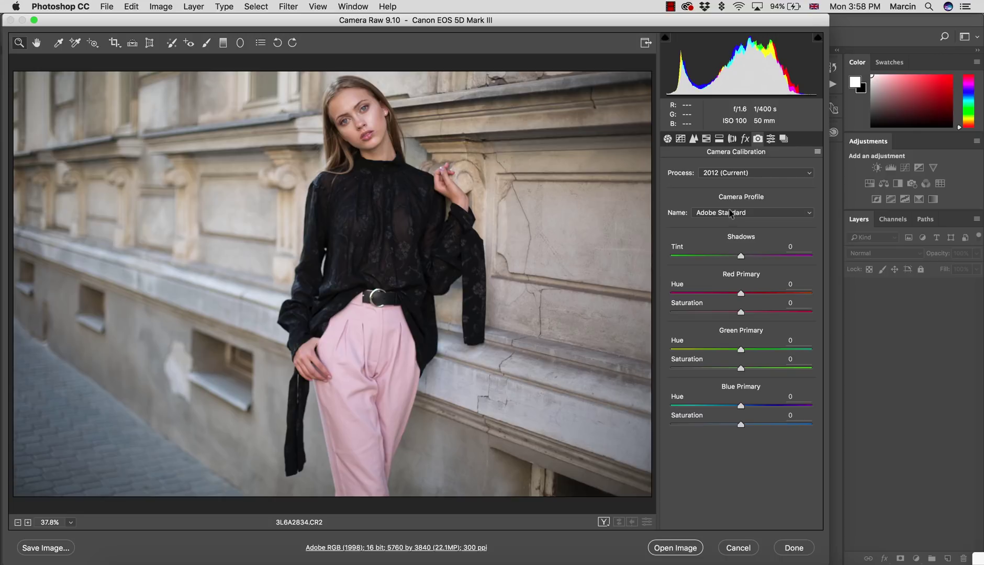
click(725, 213)
key(Down)
key(Return)
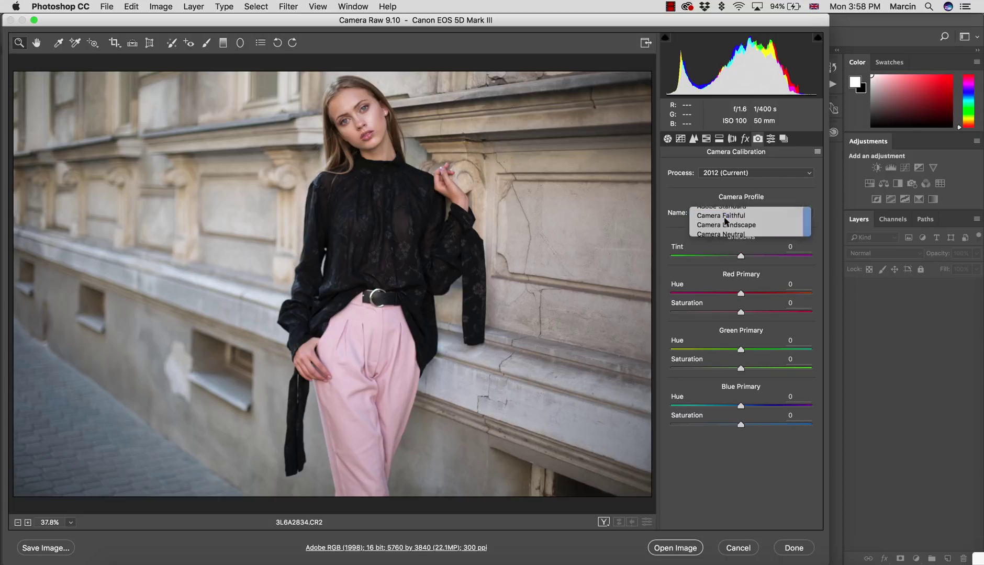
click(725, 213)
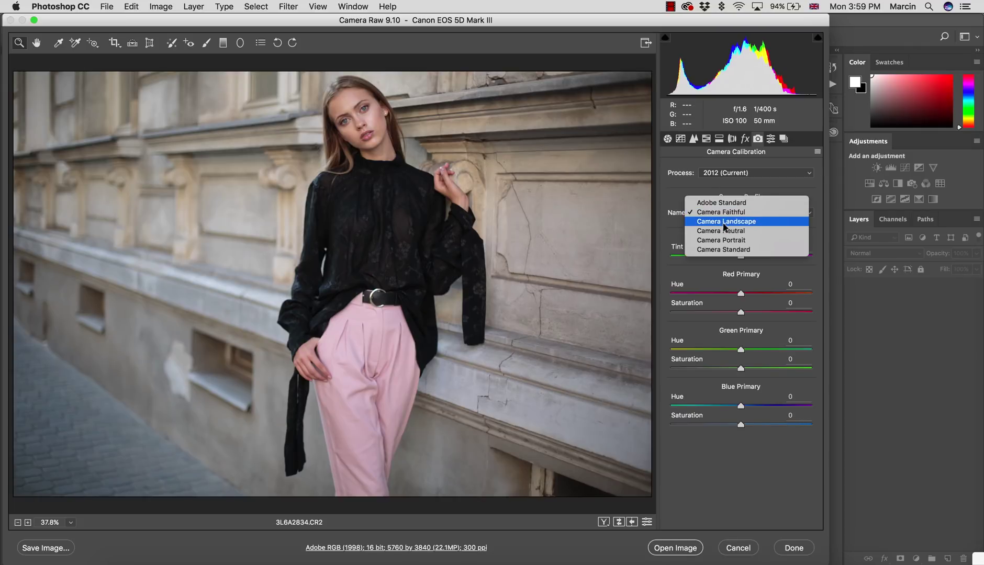
click(725, 225)
click(726, 213)
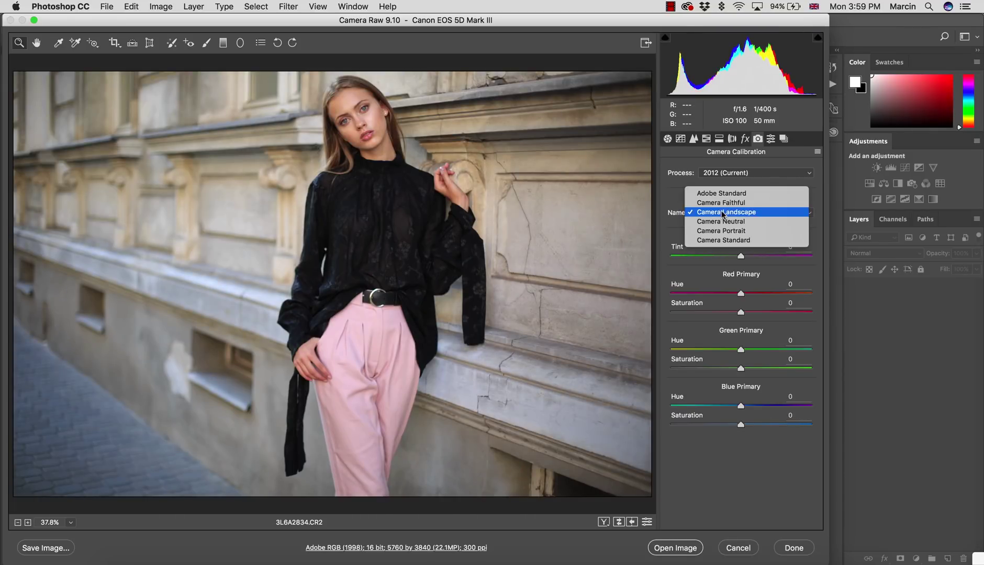
click(724, 222)
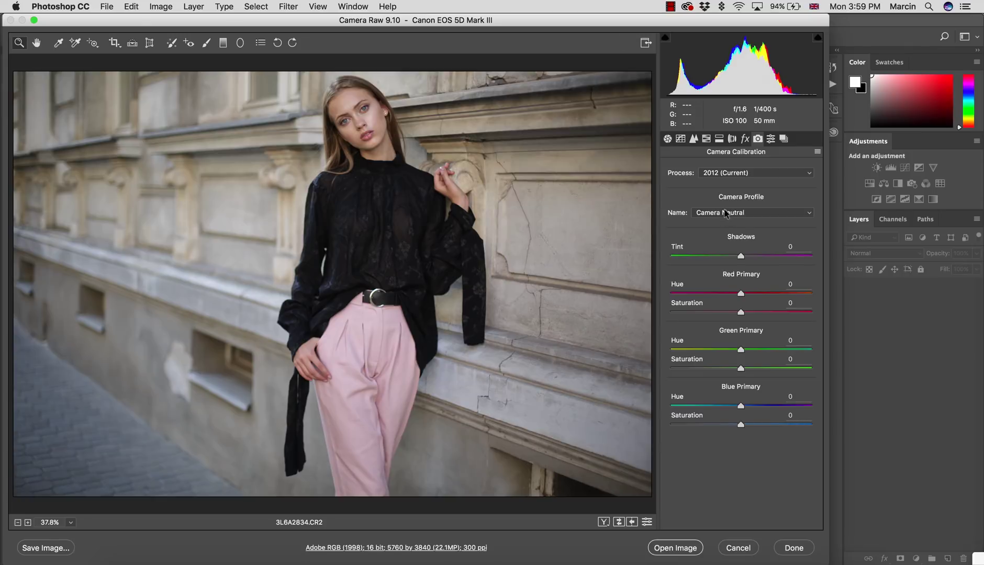
click(726, 213)
click(726, 221)
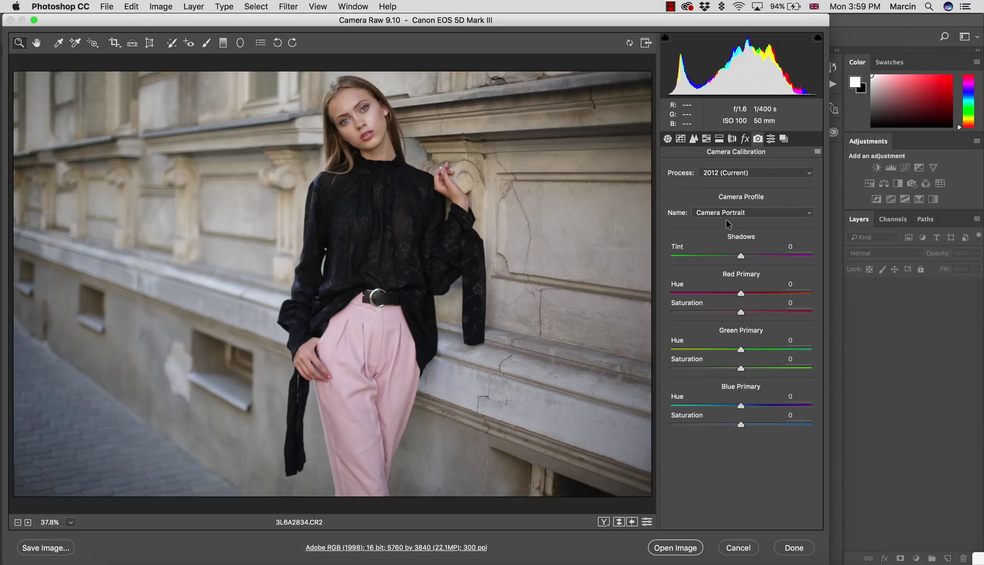
click(725, 213)
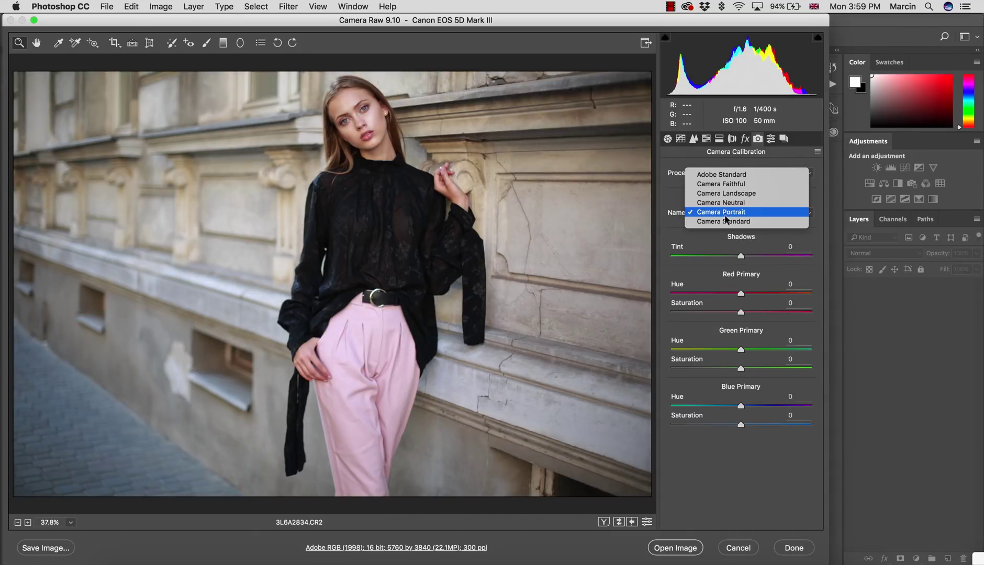
click(726, 221)
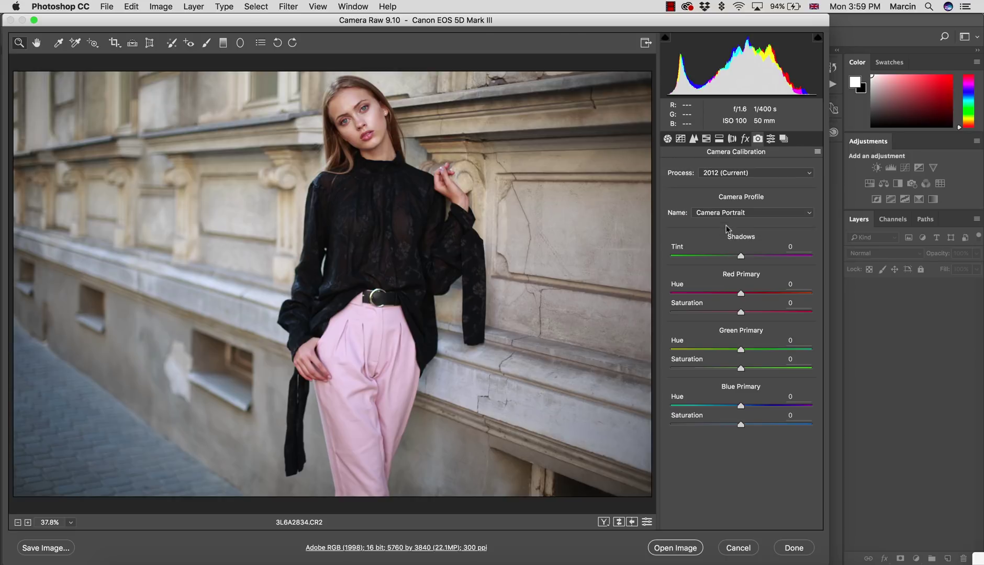
Compare the Camera Portrait, Camera Standard and Adobe Standard profiles, and settle on Camera Standard.
click(726, 216)
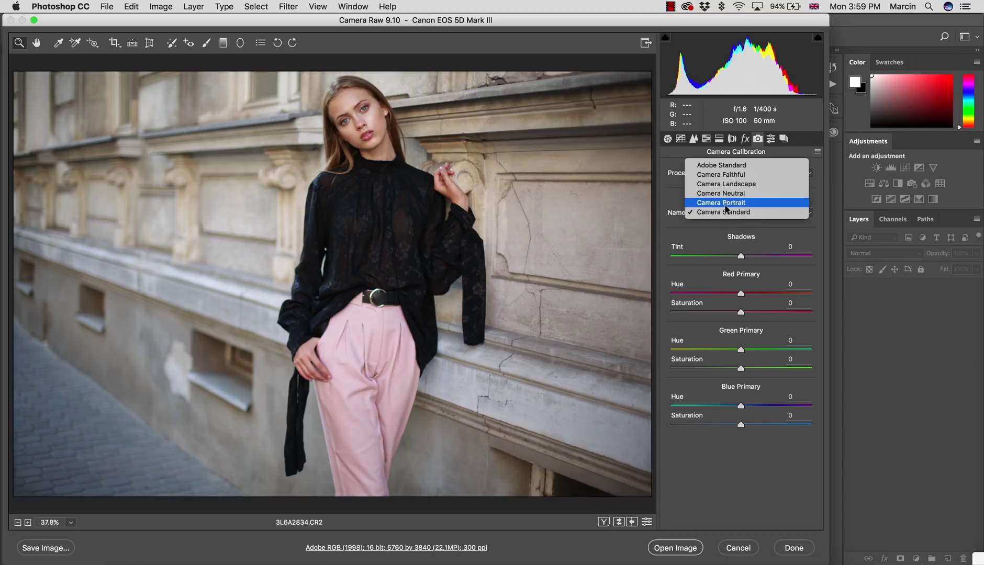
click(726, 204)
click(725, 212)
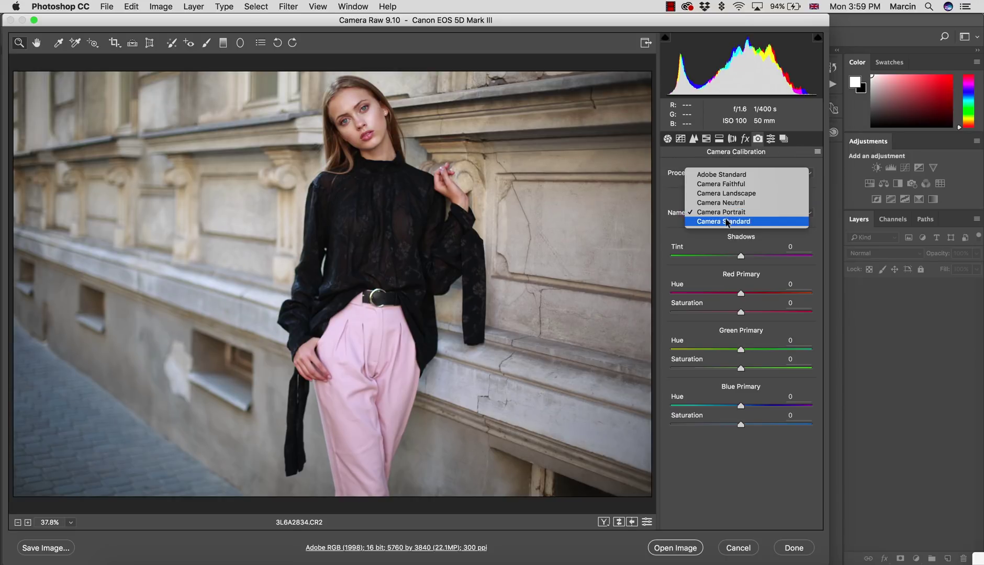
click(727, 222)
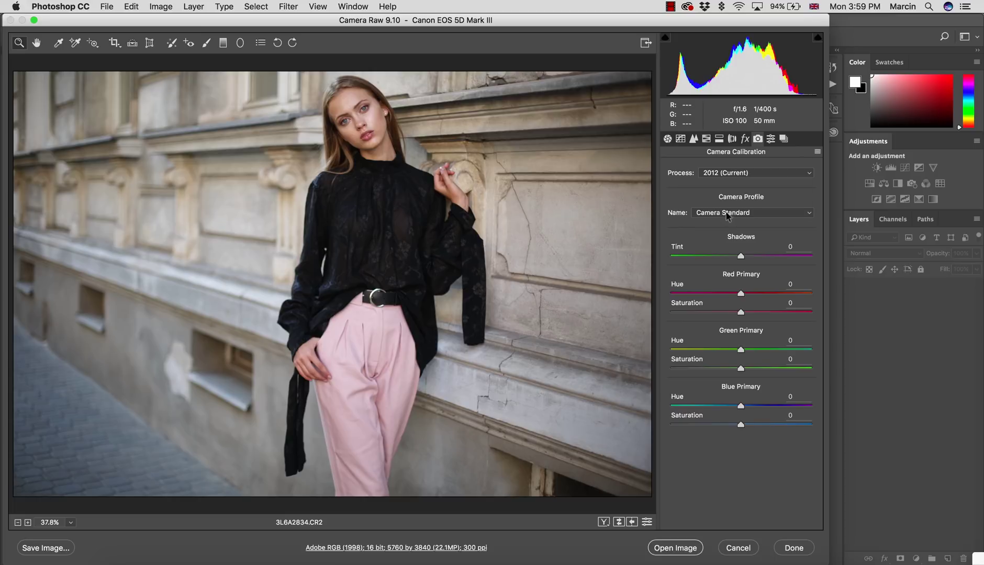
click(729, 215)
click(721, 166)
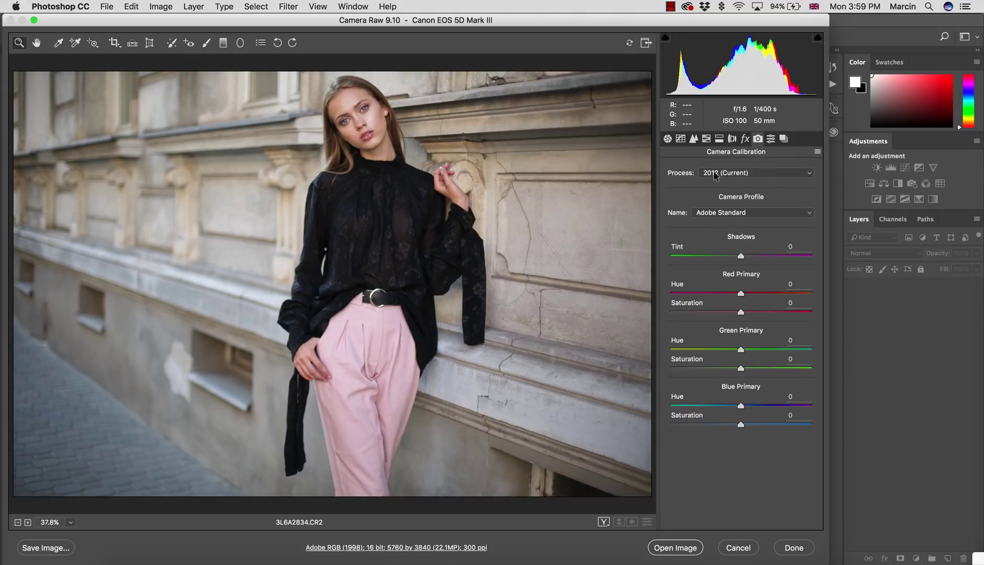
click(729, 215)
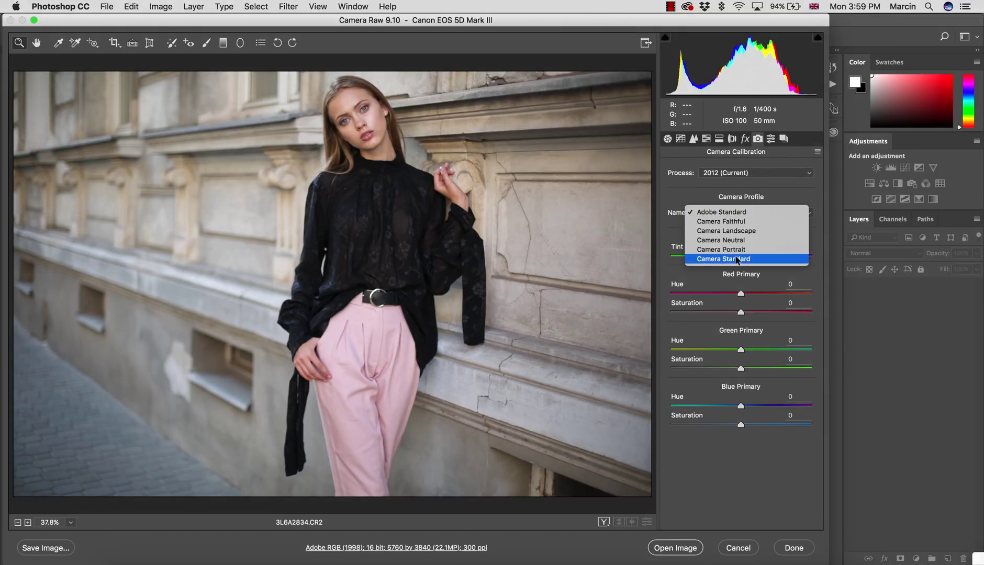
click(736, 259)
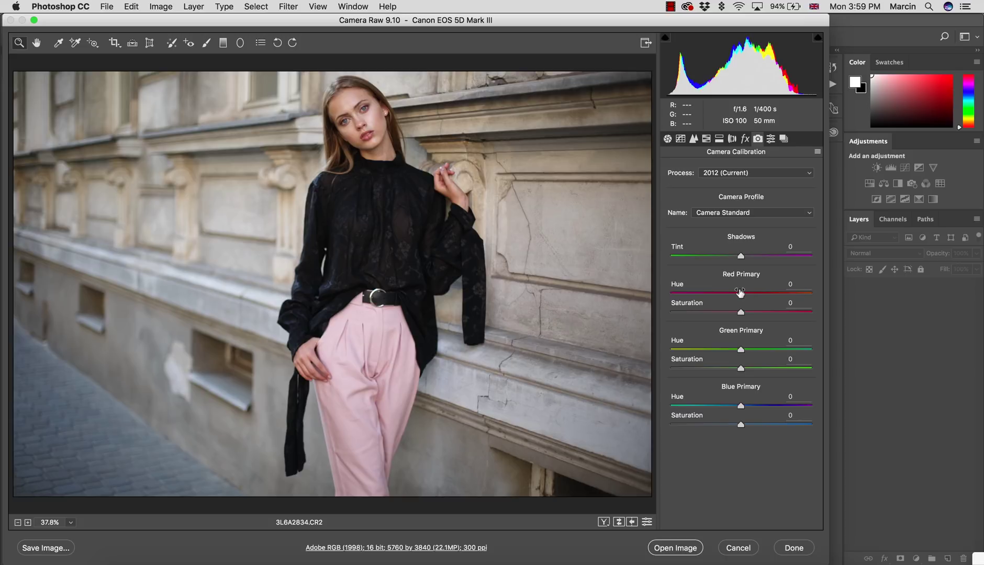
Set the calibration primaries' hue and saturation: Red -5 and +12, Green +4 and +8, Blue -3 and +12.
drag(741, 294, 752, 320)
drag(741, 352, 747, 372)
drag(740, 407, 749, 427)
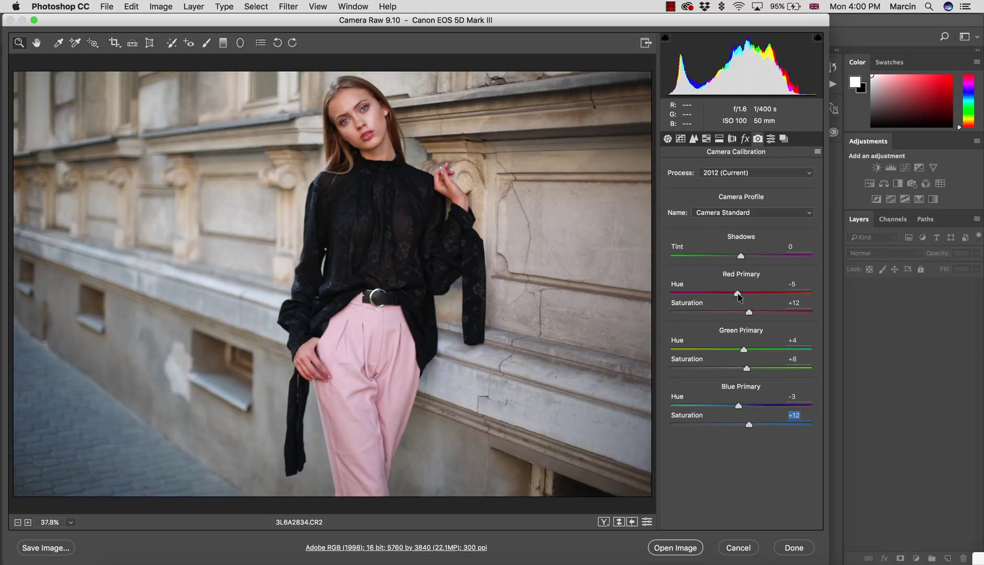
click(739, 295)
In the HSL saturation adjustments, set Oranges to -3 and Magentas to +6.
click(720, 139)
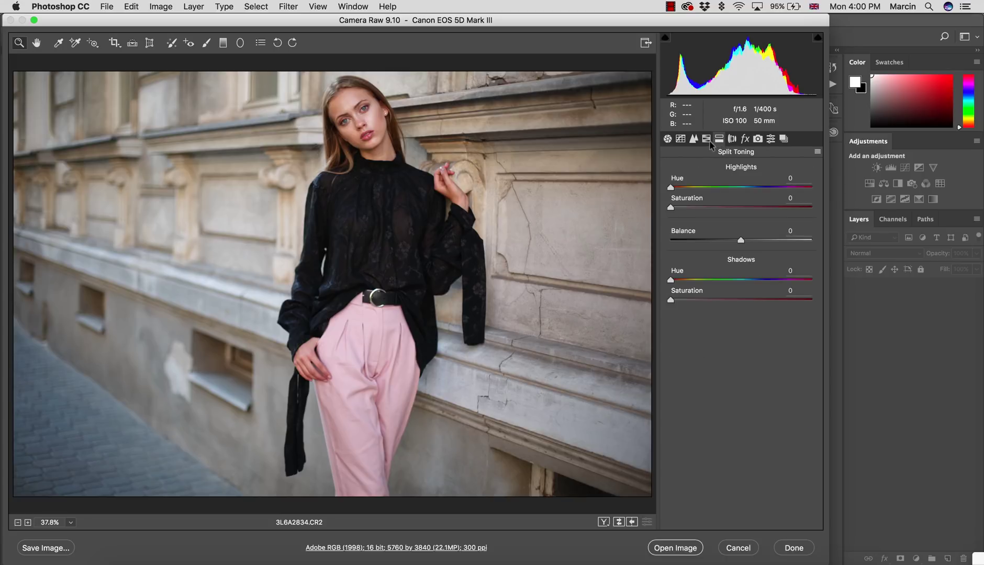
click(707, 139)
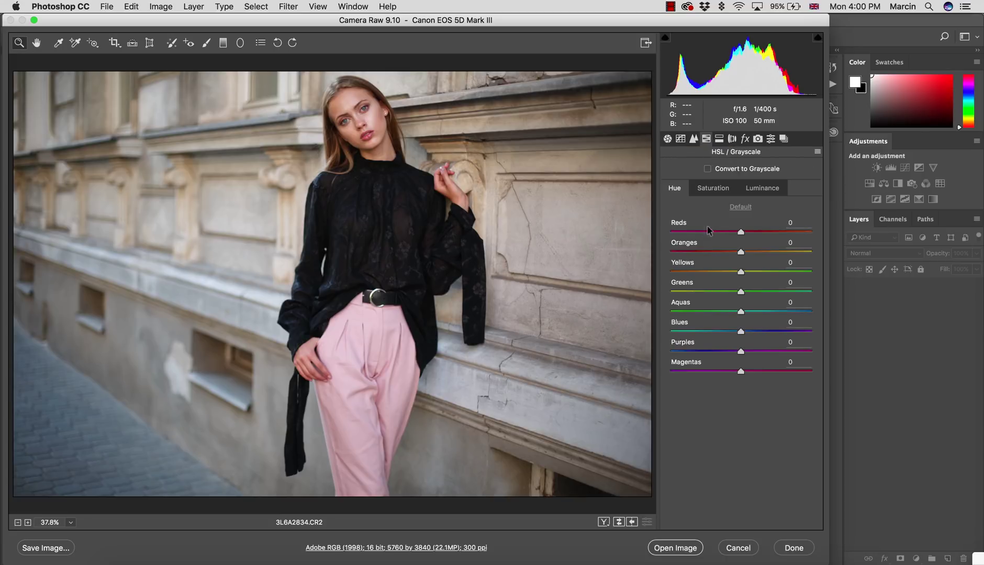
click(720, 191)
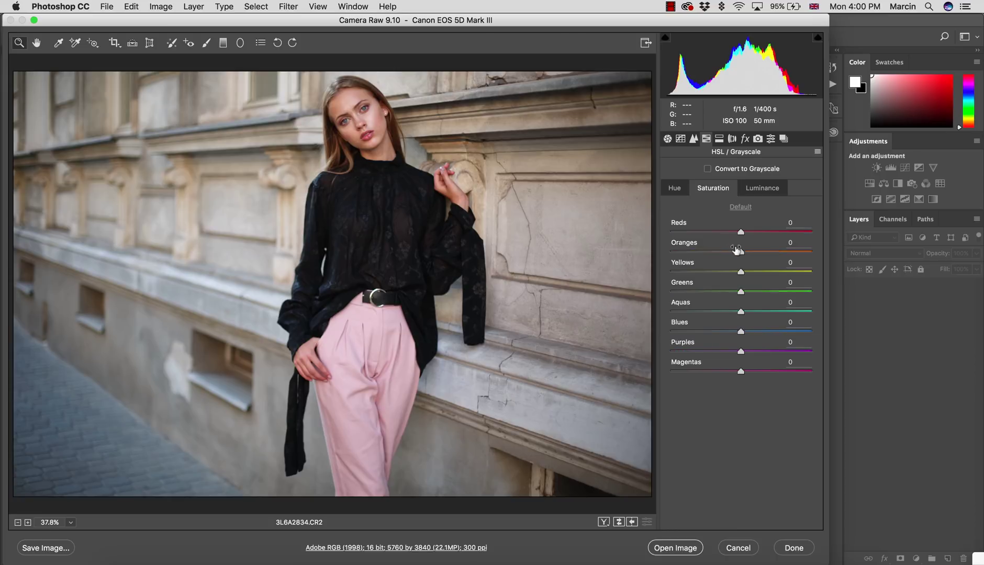
drag(742, 254, 739, 253)
drag(741, 371, 746, 373)
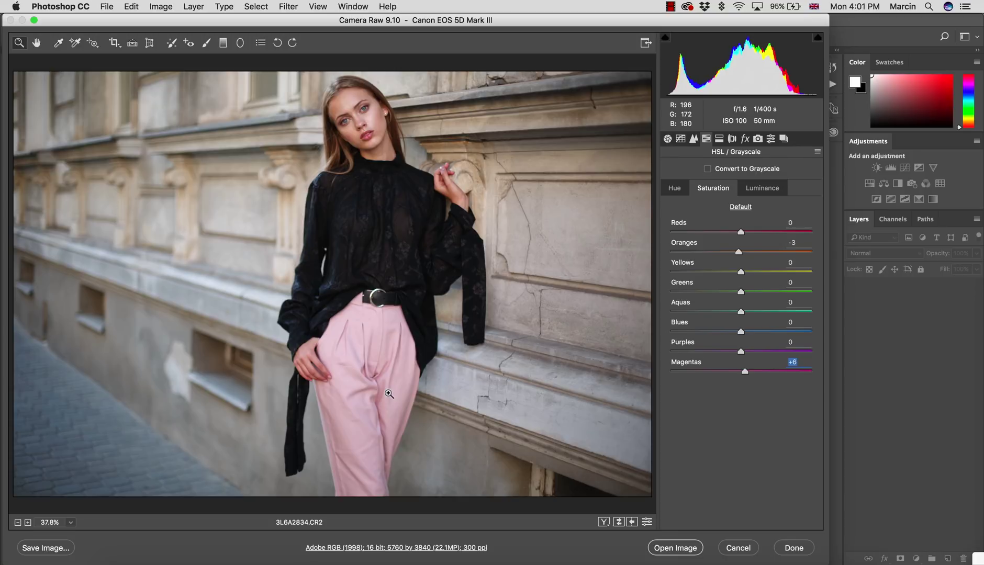
In the basic tonal adjustments, set Shadows to +19, Highlights to -29 and Exposure to -0.10, and compare the result with the original.
click(667, 139)
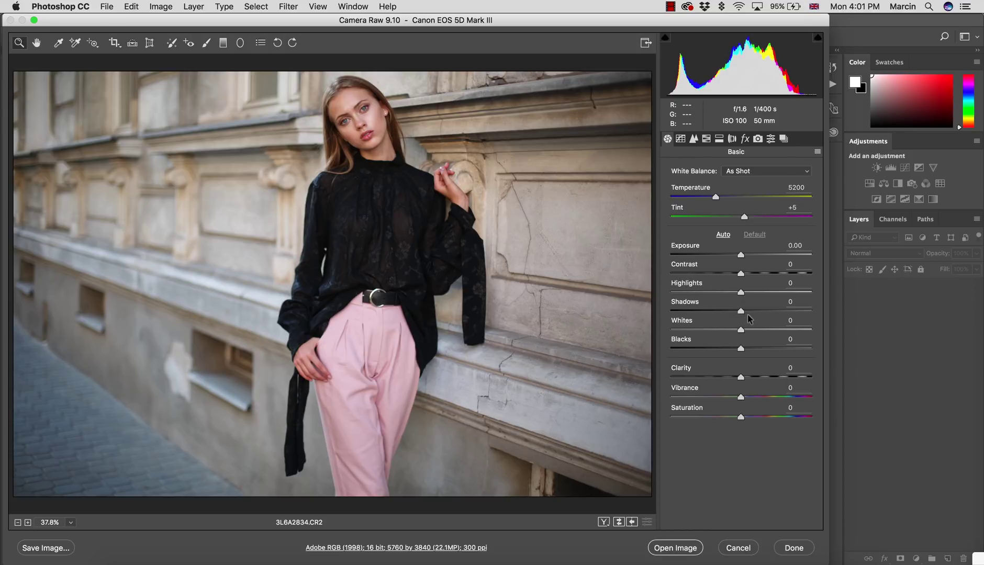
drag(750, 312, 724, 292)
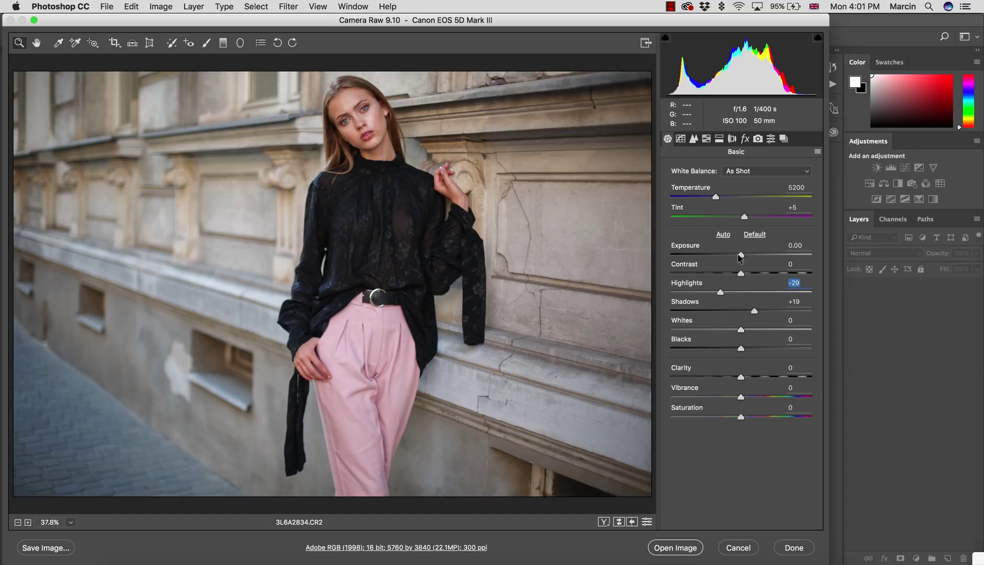
drag(740, 256, 740, 258)
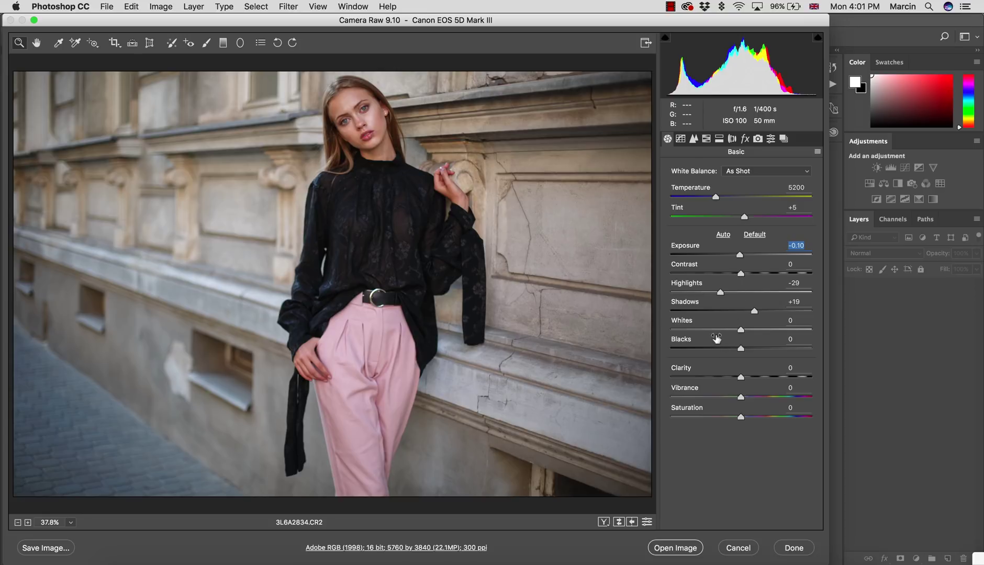
key(p)
key(p)
Open the adjusted raw photo in Photoshop as a smart object and dismiss the offer to create a new library.
key(shift)
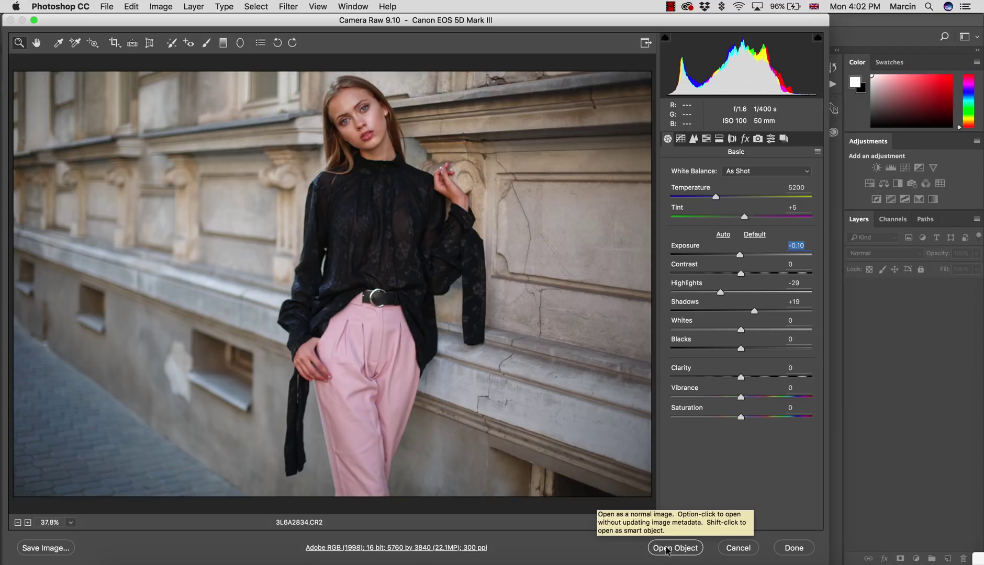
shift+click(667, 551)
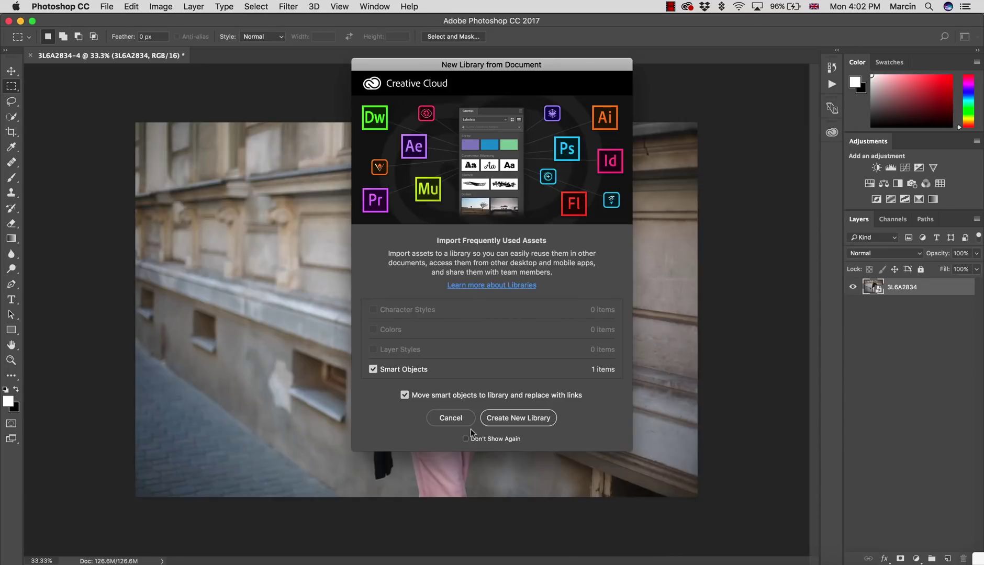
click(470, 425)
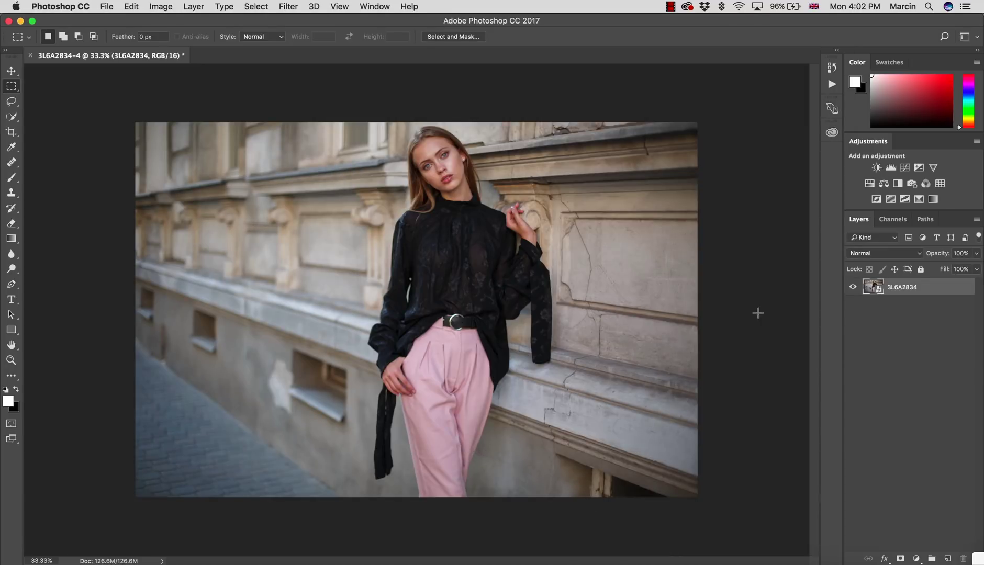
Rename the smart object layer as IMAGE.
double_click(896, 288)
text(IMAGE)
key(Return)
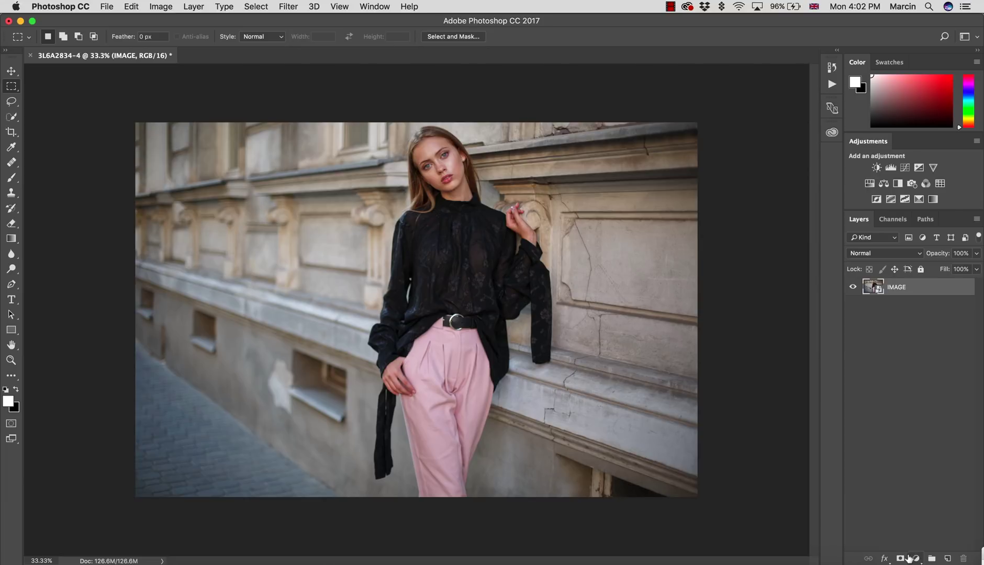
Add a new empty layer above the IMAGE layer and name it "clean".
click(948, 559)
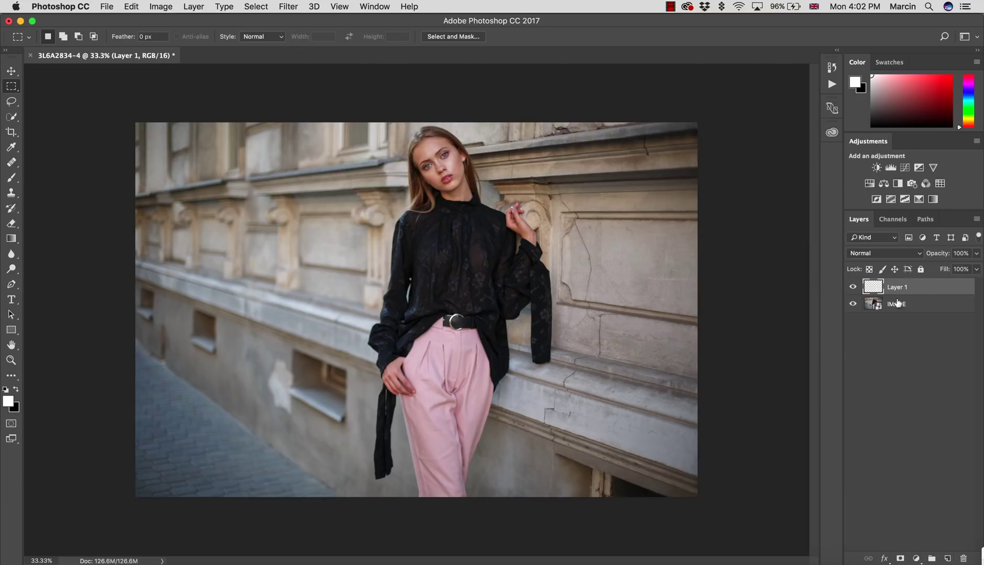
double_click(898, 296)
click(906, 322)
double_click(896, 287)
text(clean)
key(Return)
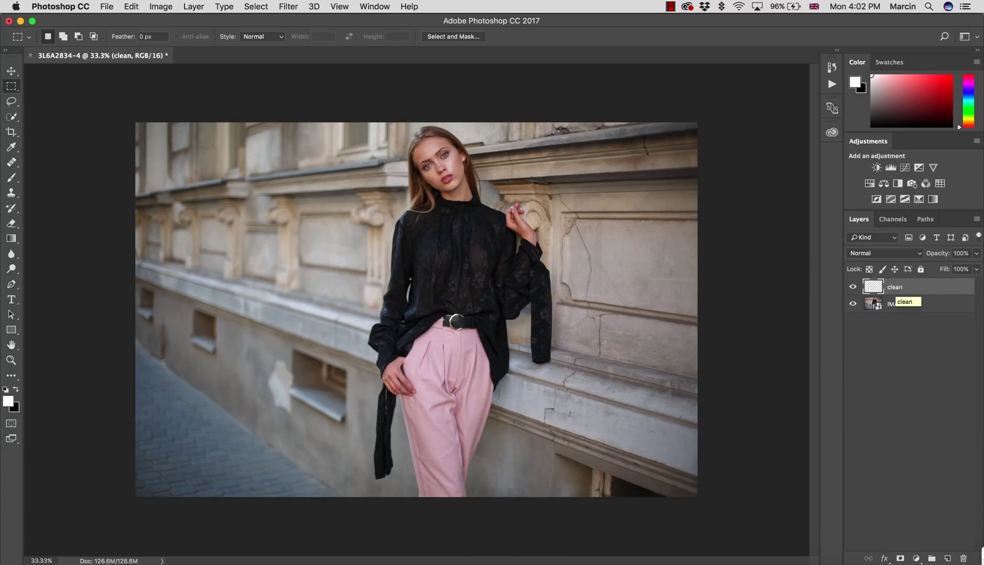
Examine the model's face and the full photo for skin areas that need retouching.
key(z)
drag(453, 146, 498, 156)
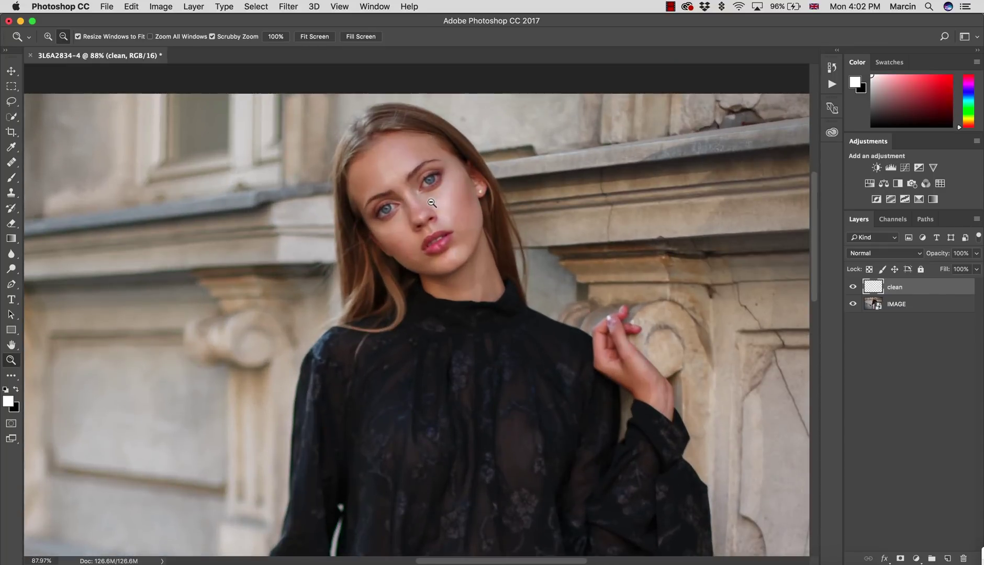
mouse_move(432, 203)
mouse_down()
mouse_move(451, 209)
mouse_move(428, 219)
mouse_up()
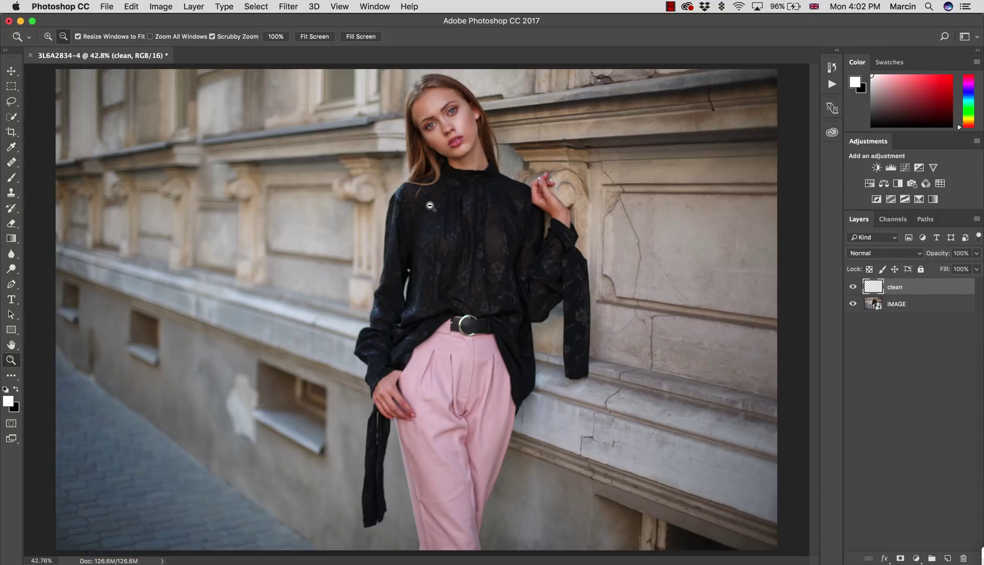
key(m)
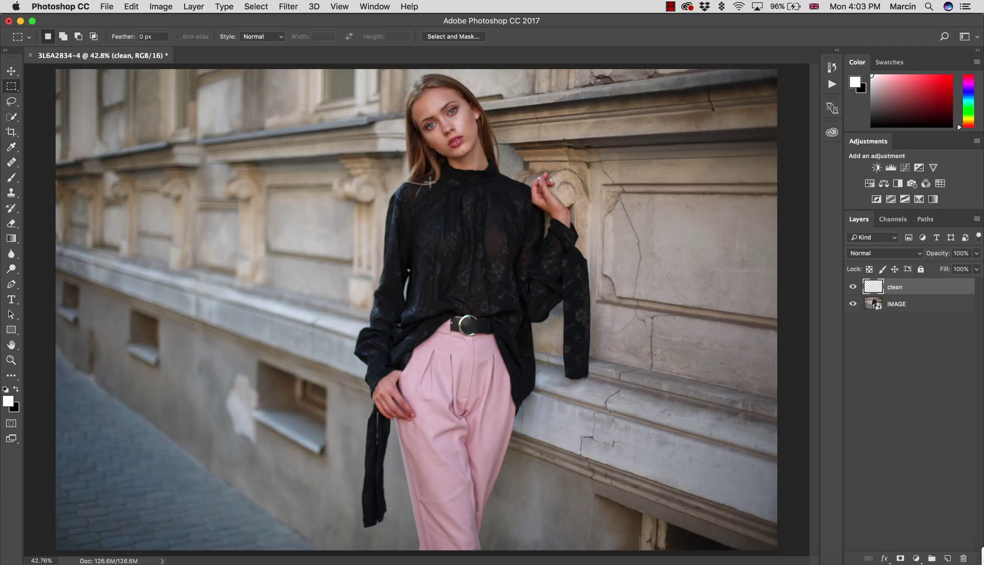
key(z)
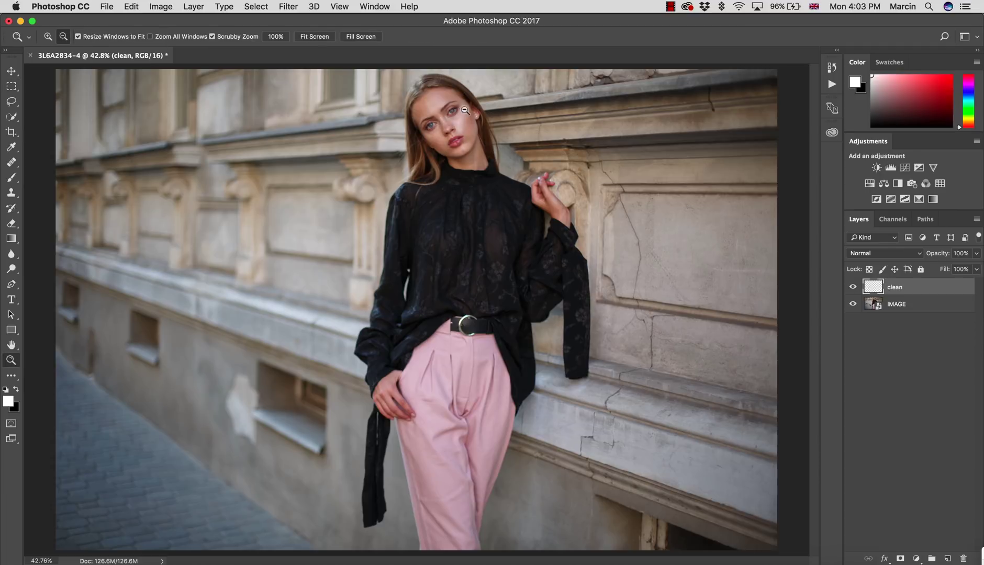
drag(463, 109, 500, 272)
key(m)
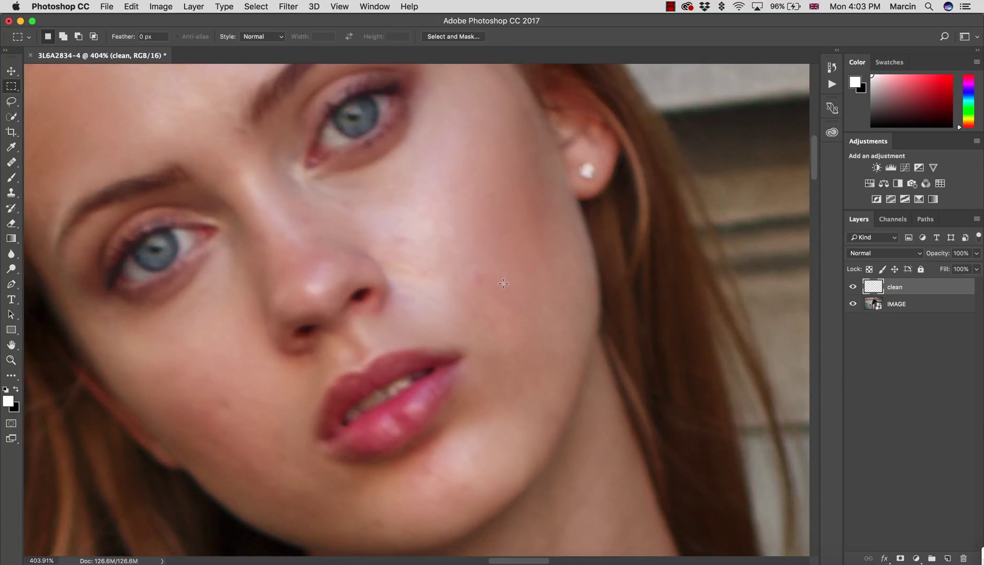
drag(504, 288, 482, 308)
scroll(453, 277, up, 2)
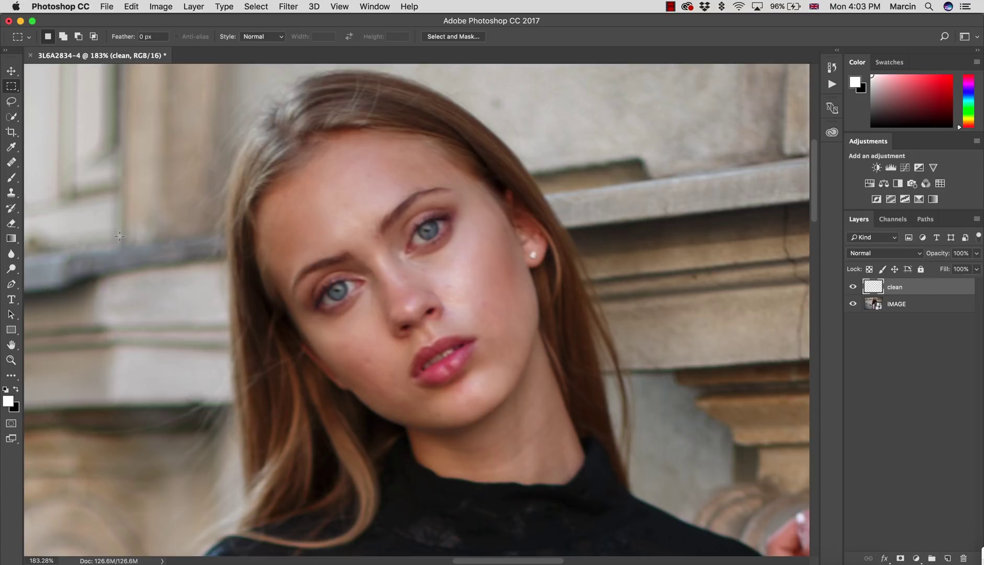
Heal the small blemishes on the cheeks, forehead, nose area and chin on the clean layer with the Healing Brush at size 20.
drag(11, 162, 50, 171)
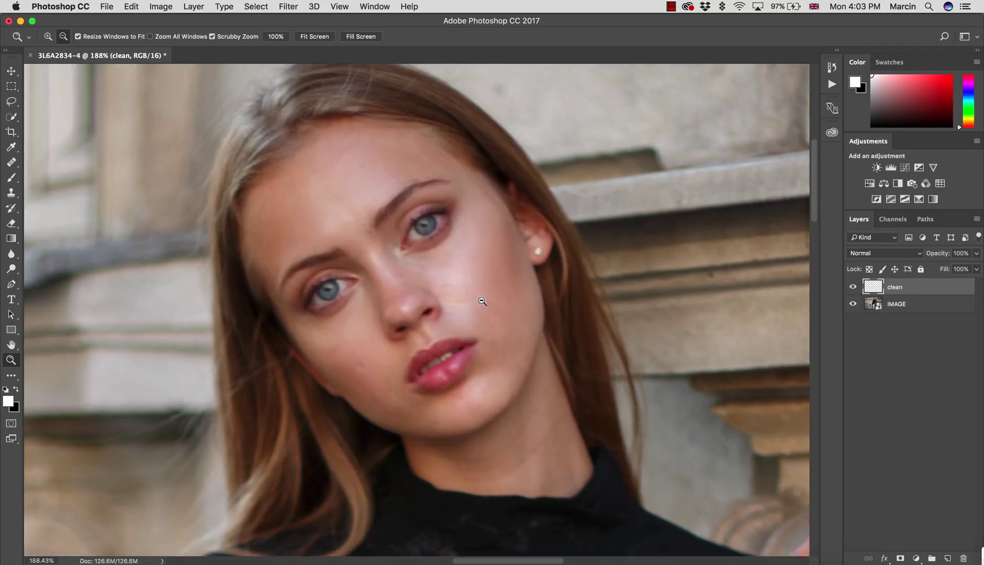
super+click(477, 300)
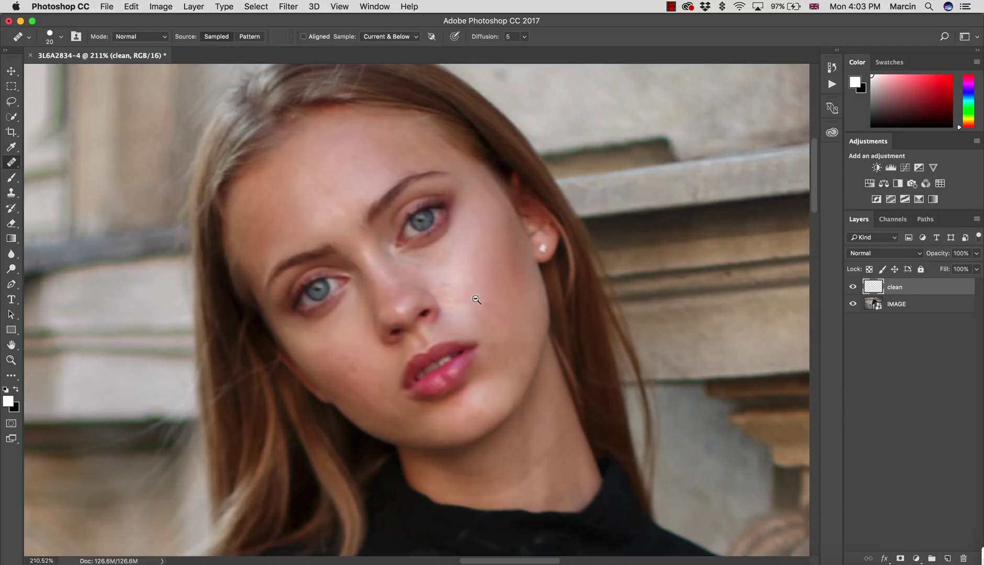
click(446, 283)
click(430, 475)
drag(304, 185, 313, 200)
click(390, 392)
click(422, 279)
click(430, 234)
click(453, 256)
click(442, 414)
click(454, 428)
click(466, 422)
Try cloning skin over the lower cheek with the Clone Stamp at size 60, and undo the last stroke.
key(s)
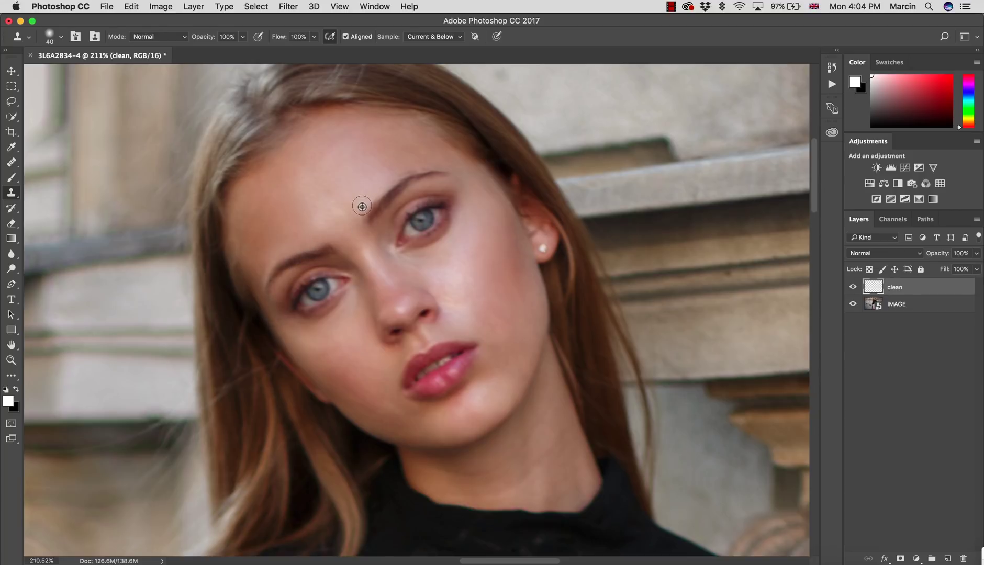
key(bracketright)
key(bracketright)
key(bracketright)
key(bracketright)
alt+click(396, 422)
click(330, 355)
key(super+z)
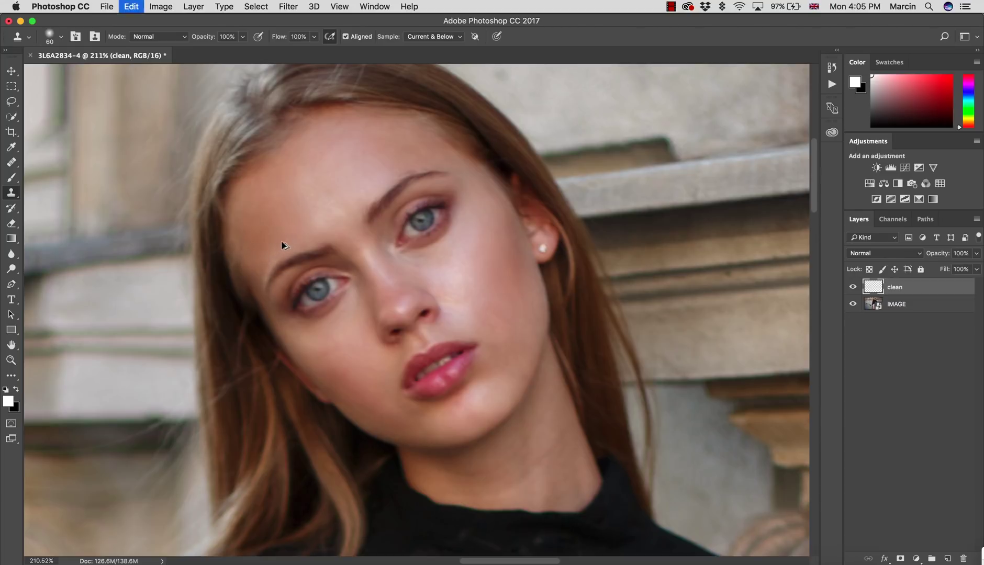
Clone smooth skin over the uneven patch on the neck below the chin, using a smaller Clone Stamp brush.
drag(404, 360, 350, 313)
scroll(366, 324, down, 5)
scroll(367, 325, right, 5)
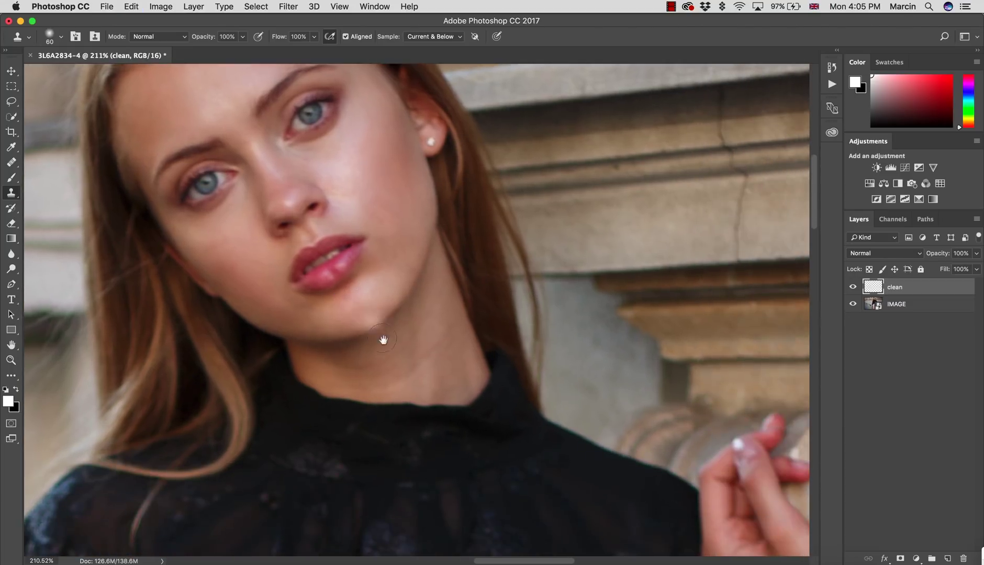
scroll(393, 351, down, 5)
scroll(393, 351, right, 5)
key(z)
scroll(386, 303, down, 5)
scroll(386, 302, up, 3)
key(s)
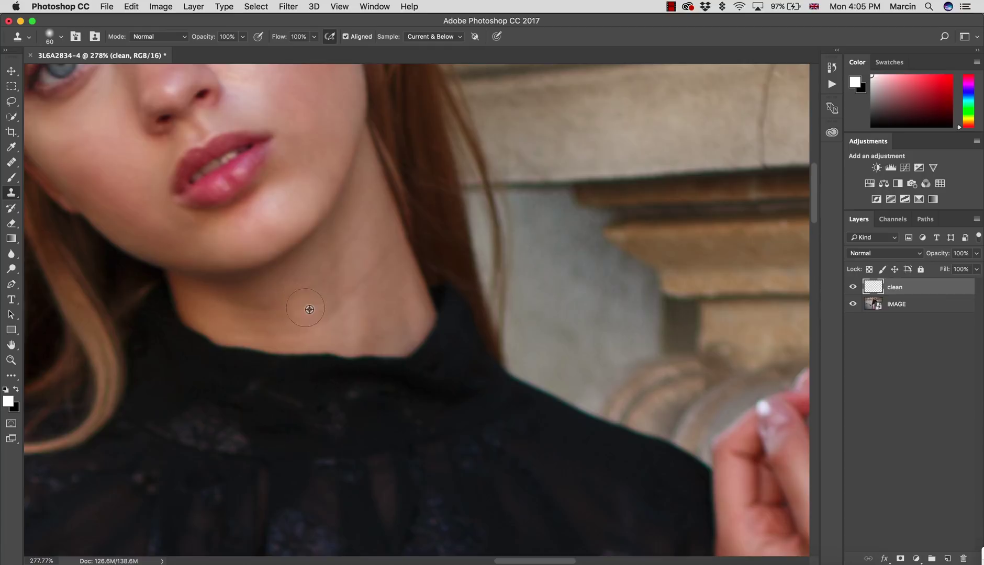
key(bracketleft)
key(bracketleft)
key(bracketleft)
alt+click(280, 283)
mouse_move(255, 301)
mouse_down()
mouse_move(239, 305)
mouse_move(276, 302)
mouse_up()
Clone clean fabric over the marks on the pink trouser leg below the hand with the Clone Stamp at size 60.
key(z)
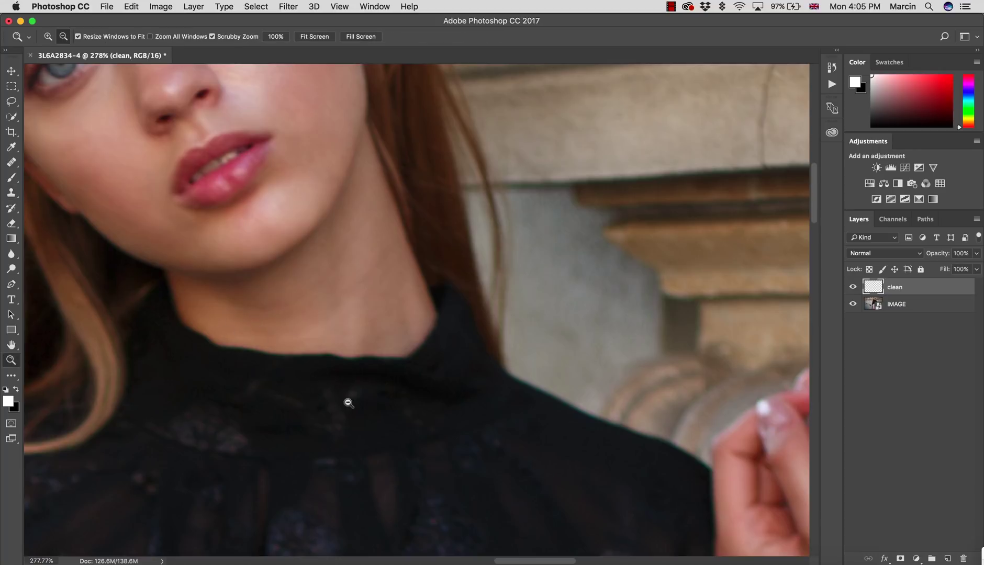
scroll(323, 437, down, 8)
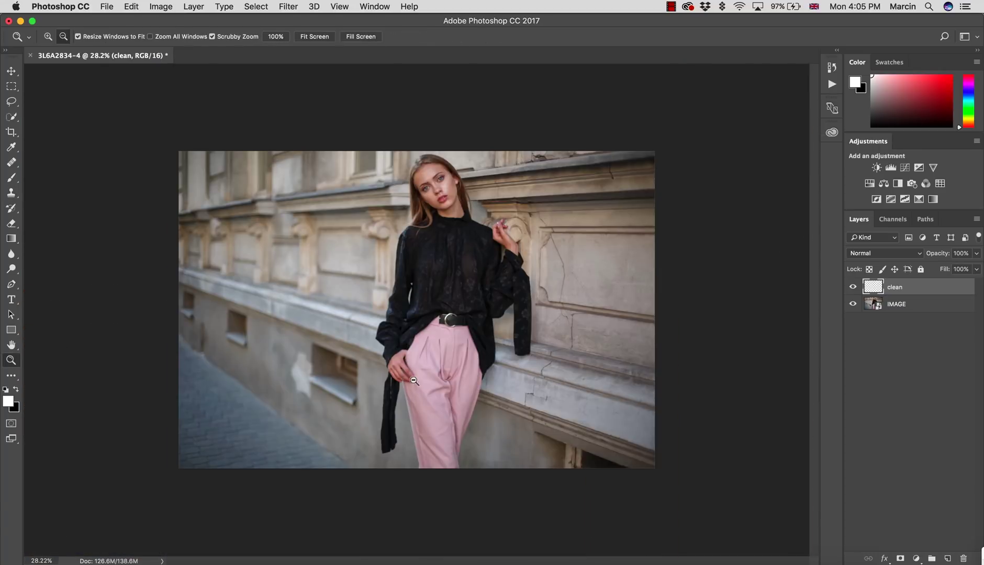
scroll(471, 392, up, 6)
scroll(486, 395, down, 7)
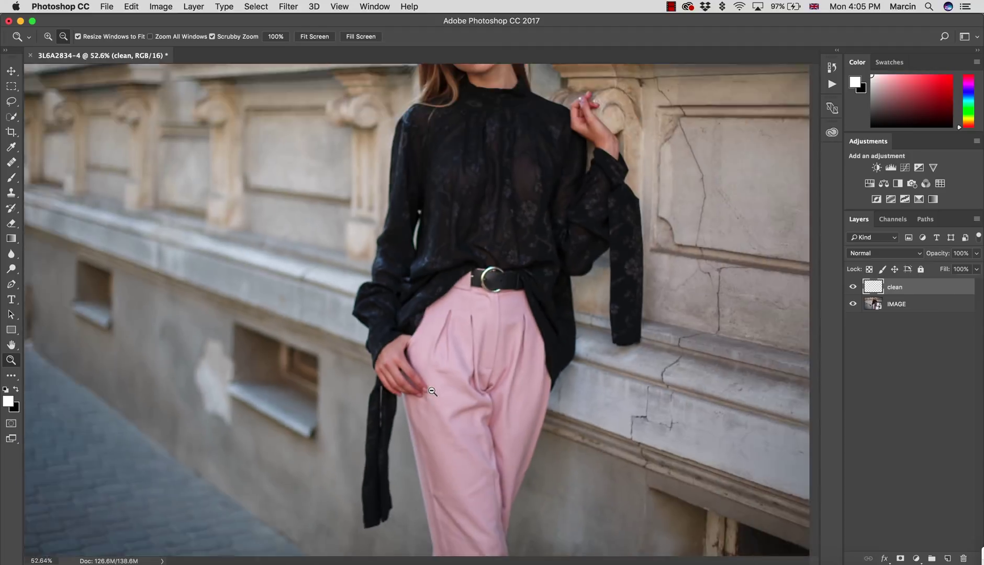
key(s)
key(z)
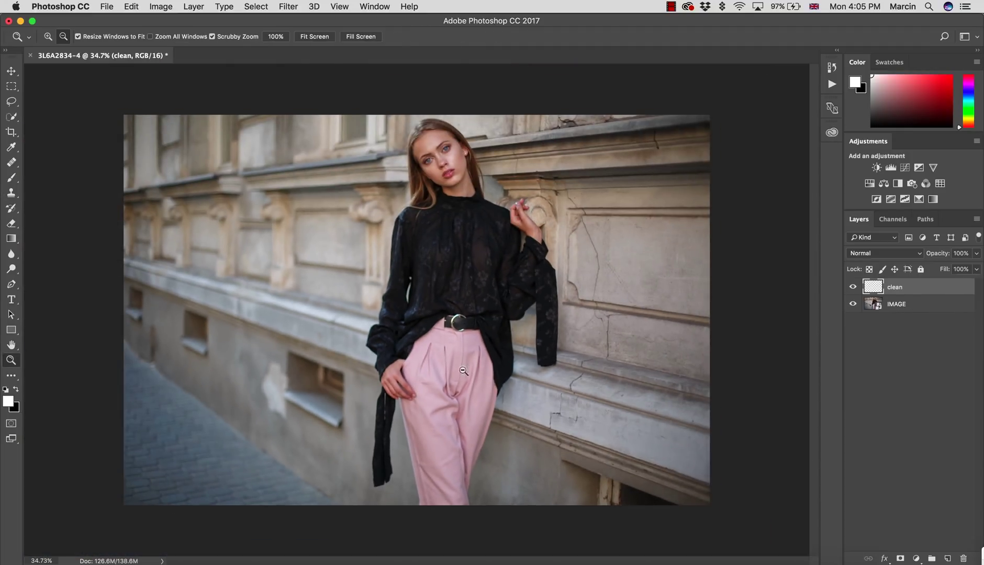
scroll(463, 371, up, 5)
key(s)
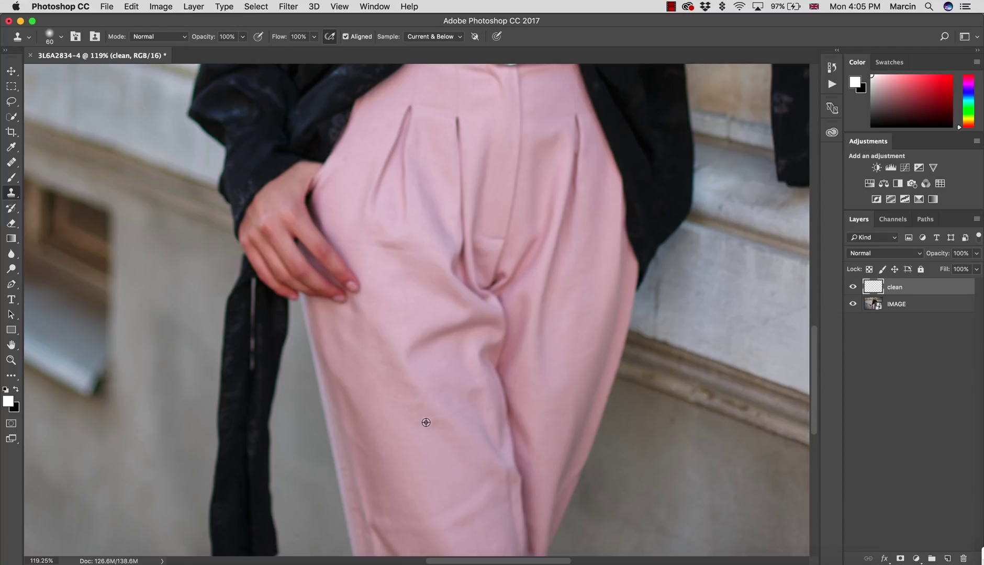
mouse_move(430, 422)
mouse_down()
mouse_move(453, 432)
mouse_move(412, 412)
mouse_move(431, 433)
mouse_up()
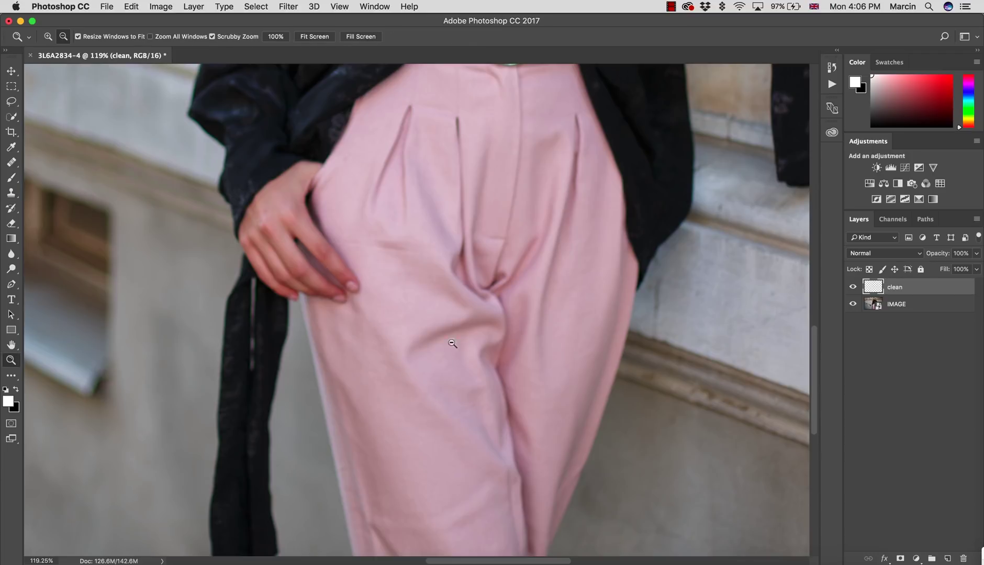
Add a Curves adjustment layer named "dodge" above the clean layer and raise its curve slightly in the brighter tones.
key(super+0)
mouse_move(454, 123)
mouse_down()
mouse_move(519, 157)
mouse_move(534, 242)
mouse_move(456, 313)
mouse_move(448, 336)
mouse_up()
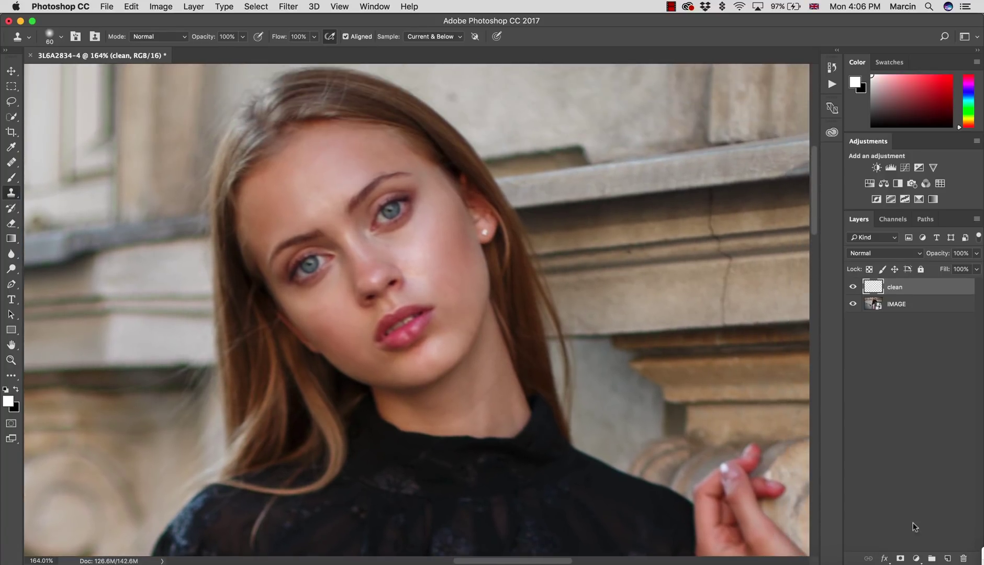
click(916, 558)
click(917, 394)
double_click(920, 287)
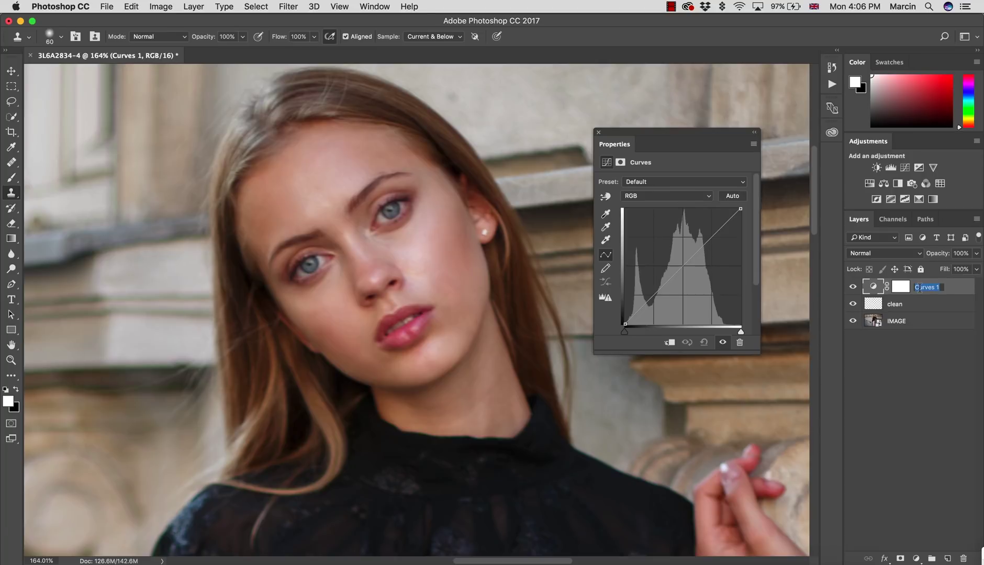
text(dodge)
key(Return)
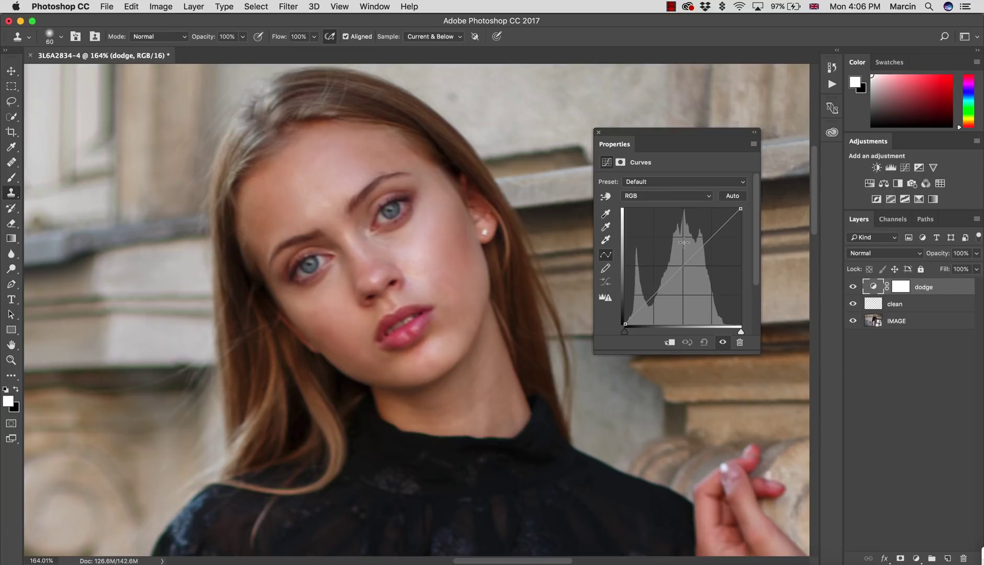
drag(705, 244, 703, 239)
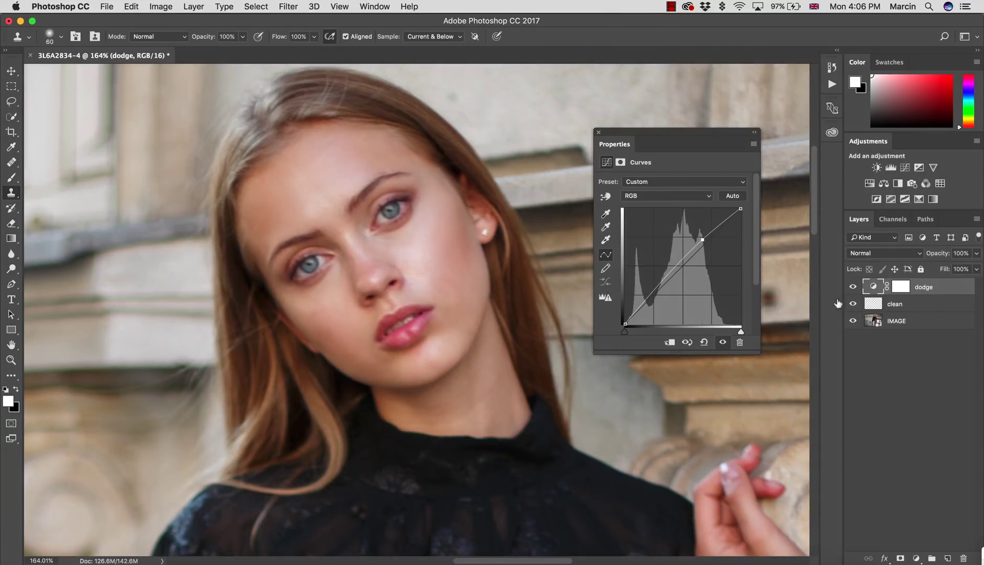
Duplicate the dodge layer, name the copy "burn" and pull its curve point below the diagonal to darken the image.
key(super+j)
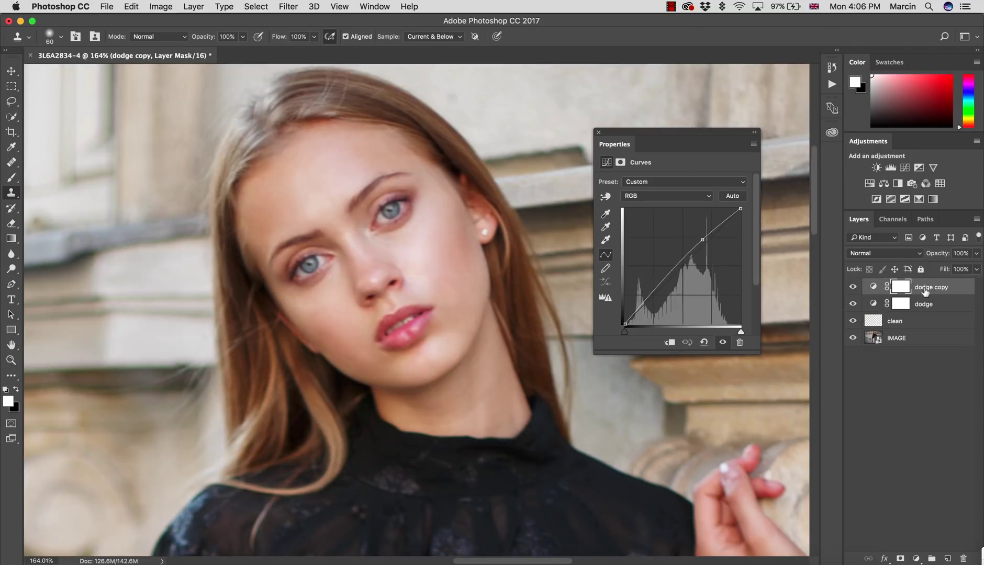
double_click(927, 286)
text(bu)
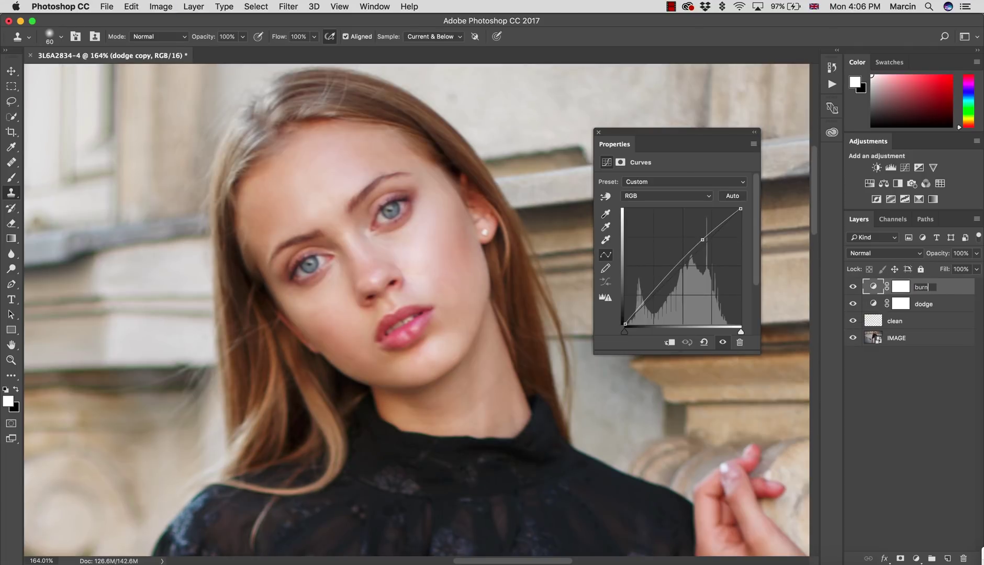
text(rn)
key(Return)
drag(700, 239, 707, 248)
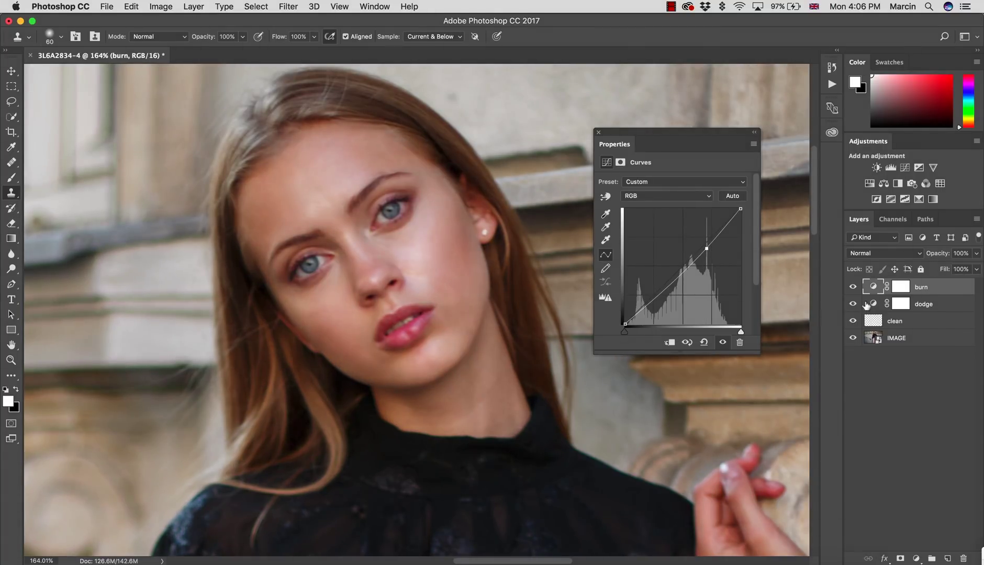
Invert the layer masks of the dodge and burn layers to black.
click(897, 308)
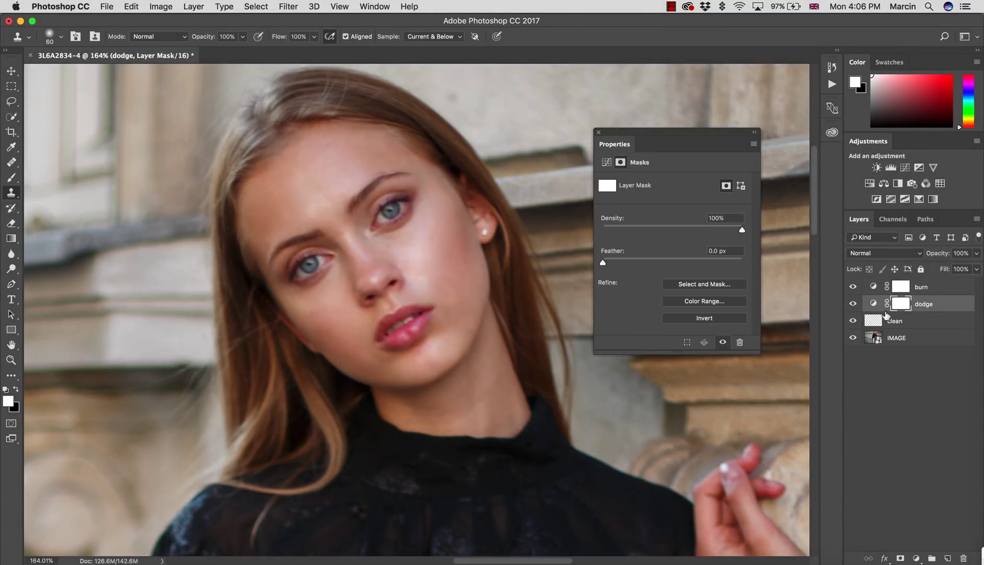
key(super+i)
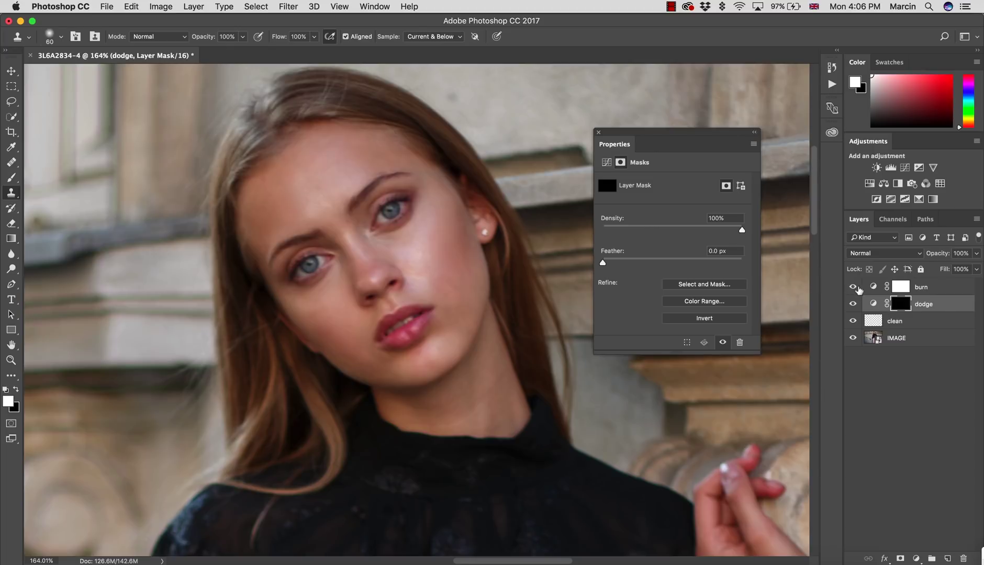
click(899, 291)
key(super+i)
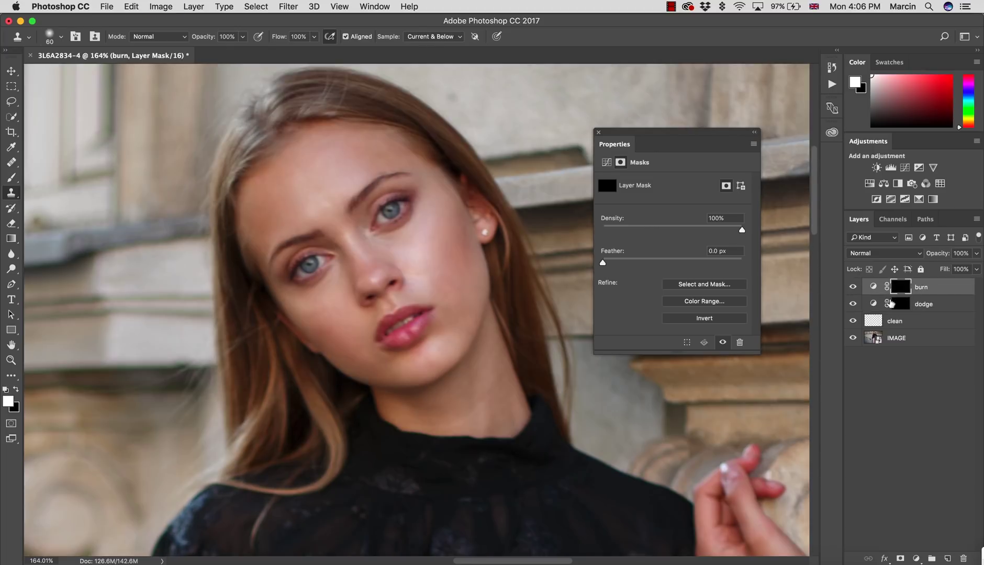
Set the Brush to 6% flow and size 15 for detailed work on the model's neck.
key(b)
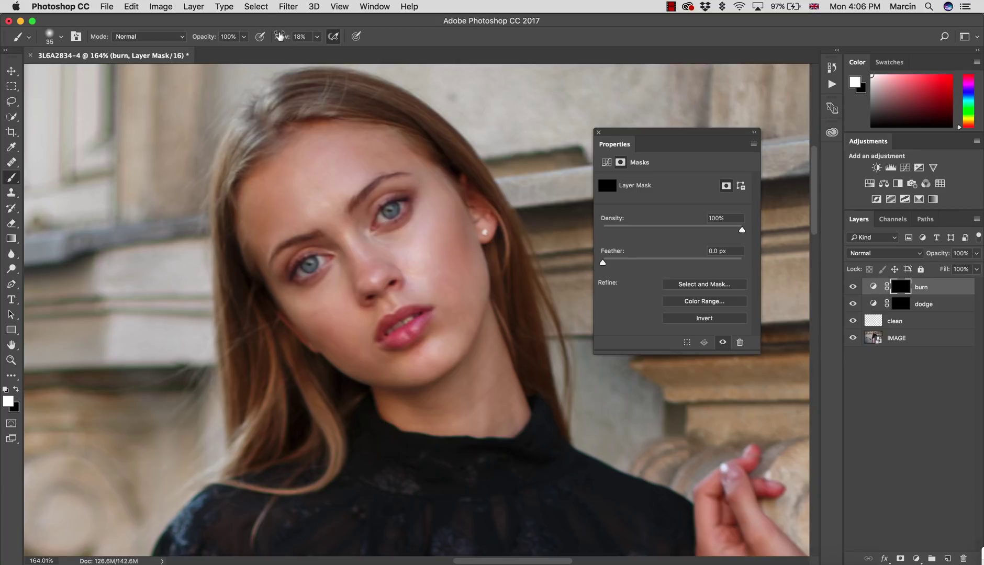
drag(283, 36, 278, 41)
key(Return)
key(z)
mouse_move(505, 439)
mouse_down()
mouse_move(523, 411)
mouse_move(516, 389)
mouse_up()
key(bracketleft)
key(bracketleft)
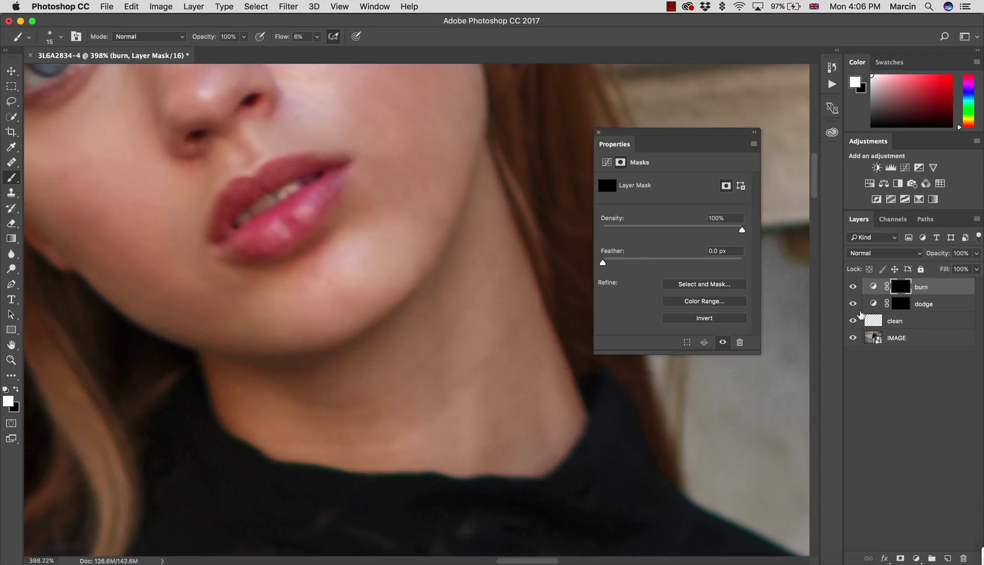
Paint white on the dodge and burn masks to even out the neck and chin tones, enlarging the brush to 20 for the burn mask.
click(898, 305)
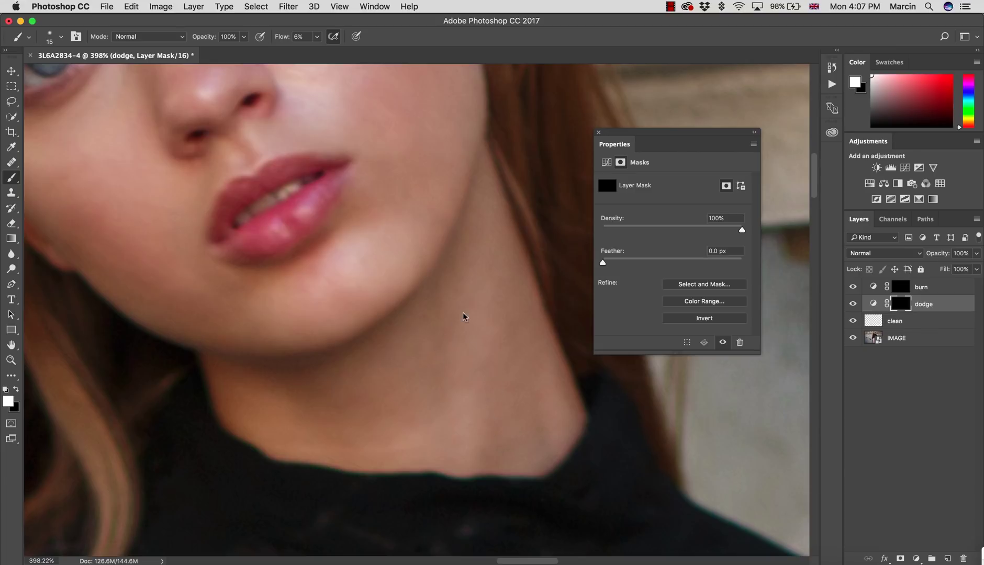
click(887, 288)
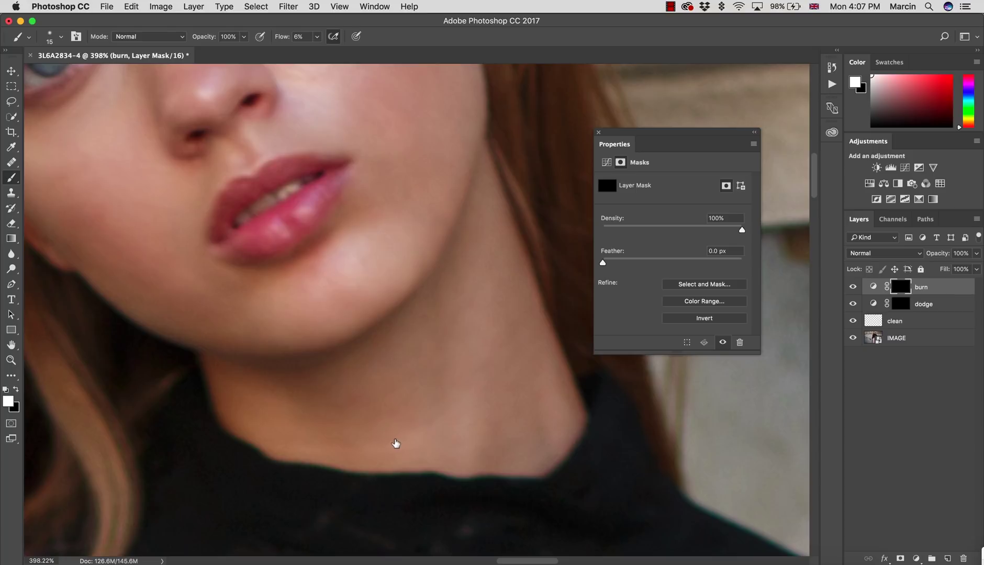
key(bracketright)
click(370, 451)
mouse_move(371, 450)
mouse_down()
mouse_move(439, 442)
mouse_move(365, 442)
mouse_move(276, 403)
mouse_move(273, 419)
mouse_move(303, 429)
mouse_move(283, 424)
mouse_move(312, 437)
mouse_move(315, 453)
mouse_move(274, 400)
mouse_move(325, 410)
mouse_move(456, 356)
mouse_move(462, 336)
mouse_move(428, 374)
mouse_move(457, 320)
mouse_move(456, 295)
mouse_move(447, 312)
mouse_move(457, 292)
mouse_move(471, 309)
mouse_move(477, 297)
mouse_move(476, 320)
mouse_move(412, 323)
mouse_move(214, 295)
mouse_move(106, 329)
mouse_move(110, 309)
mouse_move(155, 277)
mouse_move(200, 289)
mouse_move(171, 265)
mouse_move(198, 280)
mouse_move(159, 271)
mouse_move(186, 286)
mouse_move(143, 267)
mouse_move(195, 284)
mouse_move(150, 257)
mouse_move(165, 261)
mouse_move(197, 288)
mouse_move(150, 265)
mouse_move(169, 280)
mouse_move(175, 270)
mouse_move(187, 277)
mouse_move(127, 245)
mouse_move(112, 215)
mouse_move(129, 236)
mouse_move(124, 259)
mouse_move(178, 274)
mouse_move(149, 242)
mouse_move(202, 289)
mouse_move(138, 275)
mouse_move(188, 282)
mouse_move(140, 247)
mouse_move(189, 276)
mouse_move(165, 283)
mouse_up()
Compare Luminosity with Normal blending on the burn layer and leave its blend mode set to Luminosity.
click(871, 256)
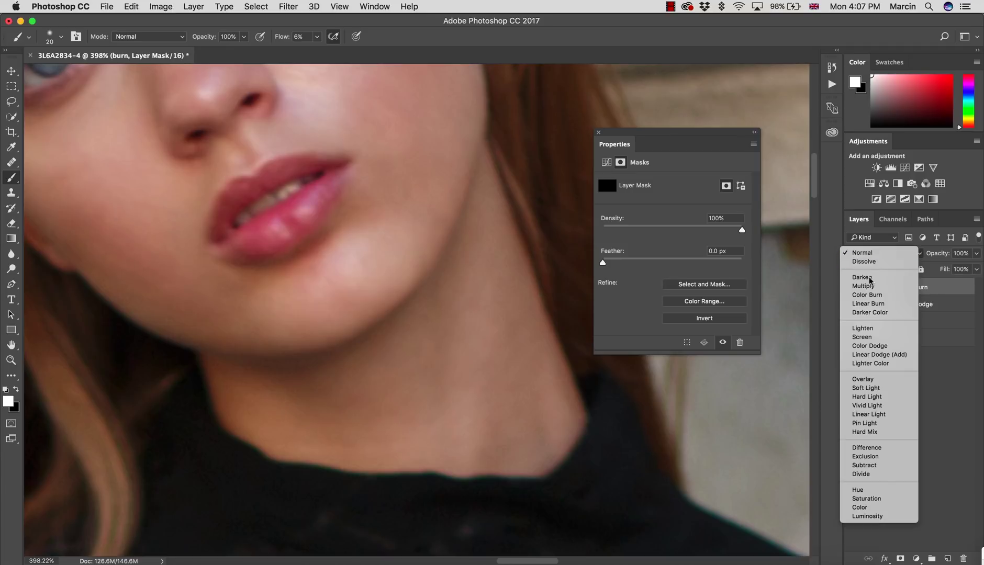
click(867, 515)
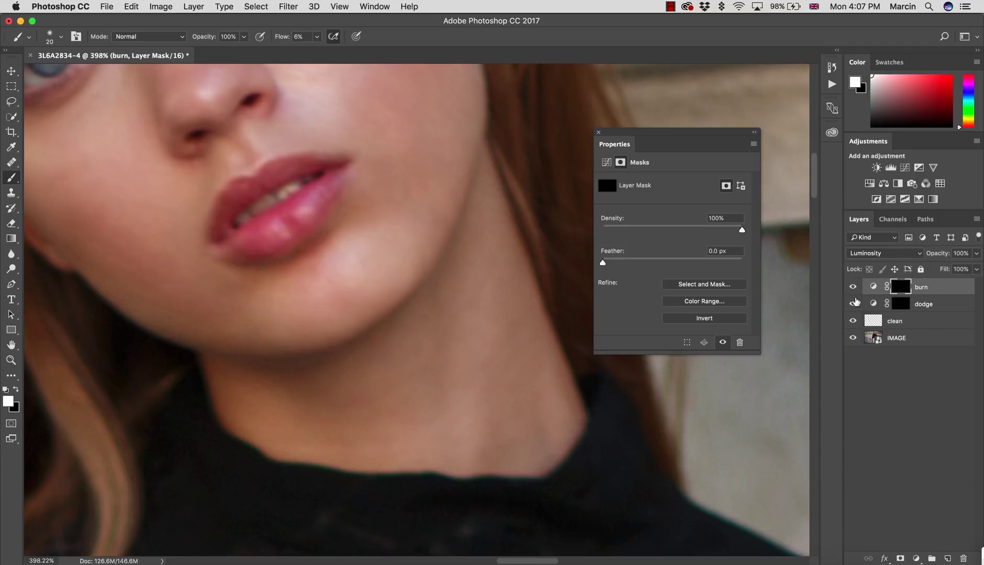
click(853, 288)
click(863, 256)
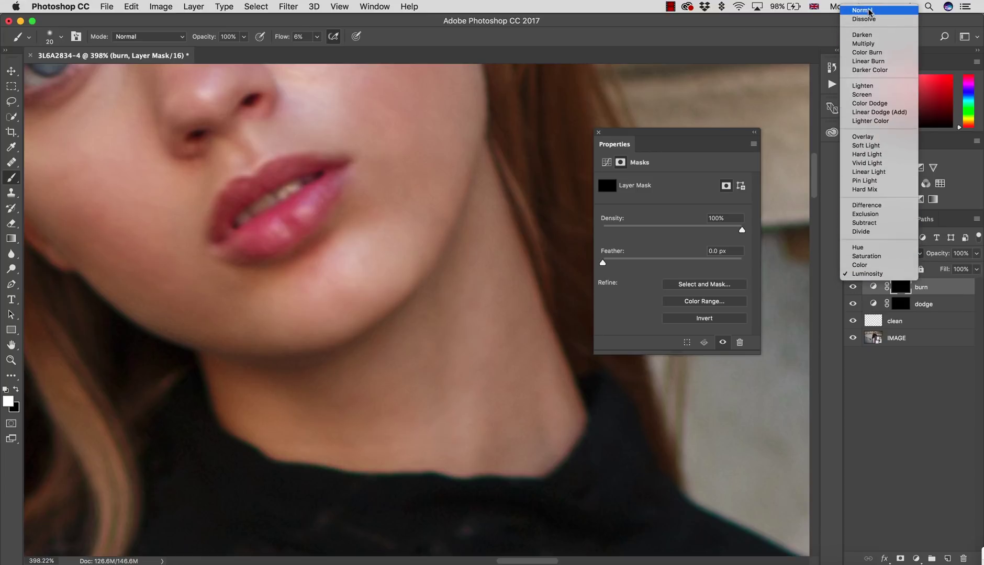
click(870, 10)
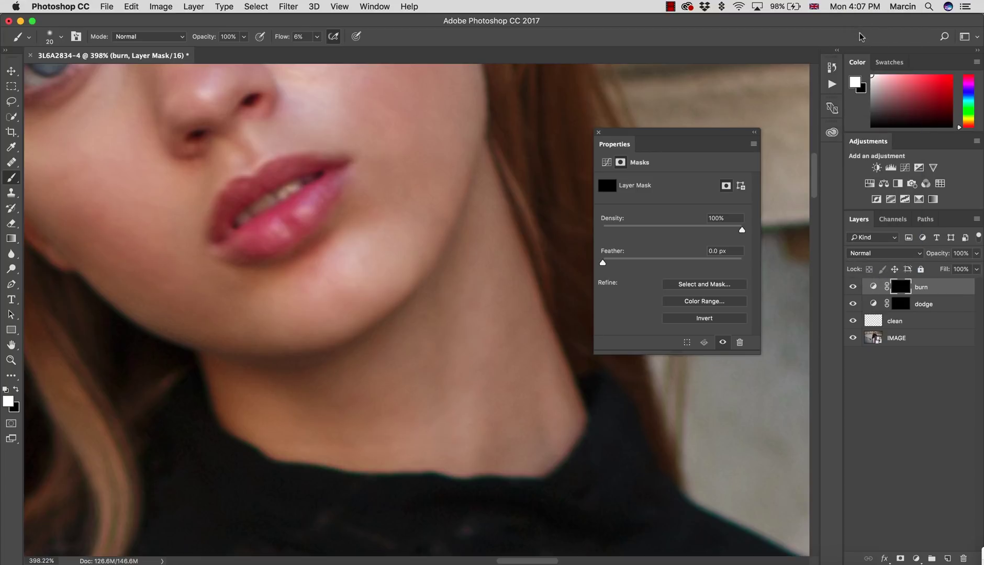
click(874, 255)
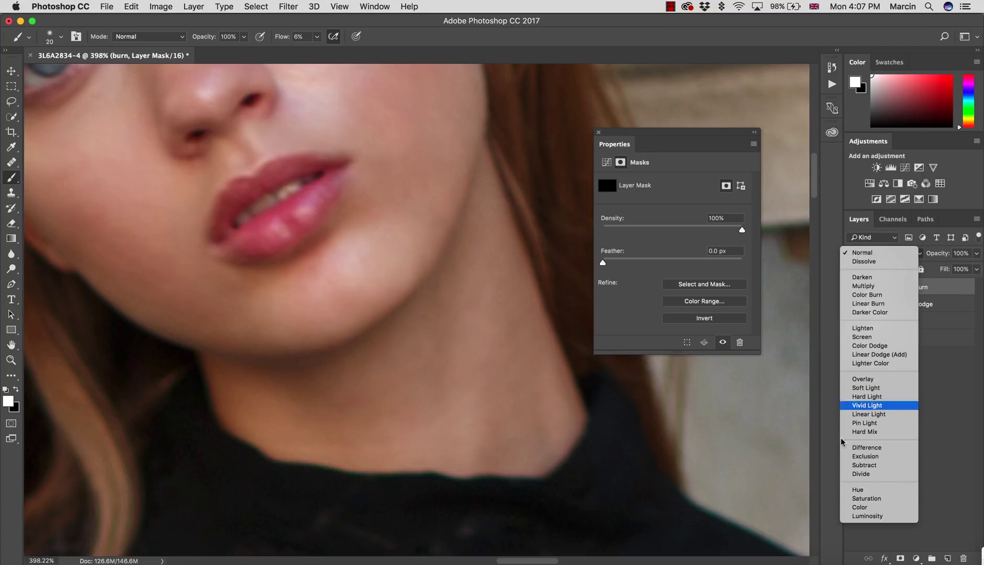
click(859, 517)
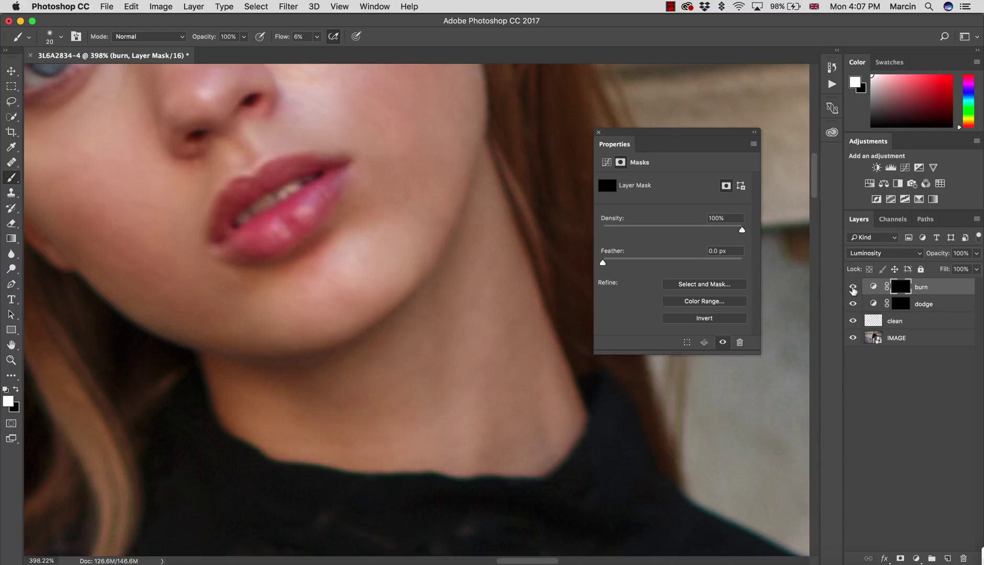
Return to the Brush and make the dodge layer's mask active for painting on the face.
key(z)
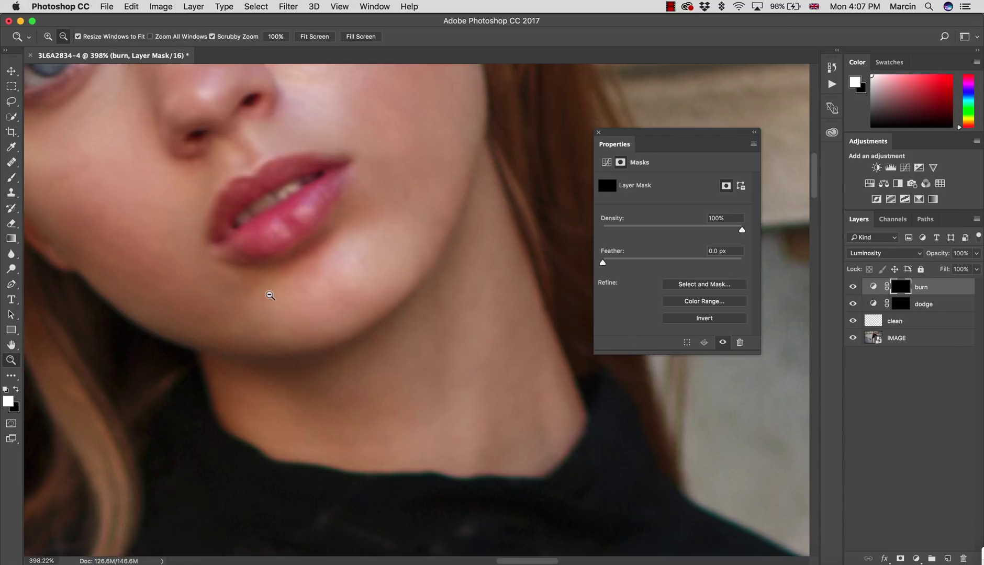
mouse_move(268, 292)
mouse_down()
mouse_move(220, 288)
mouse_move(222, 309)
mouse_move(263, 290)
mouse_move(281, 297)
mouse_up()
key(b)
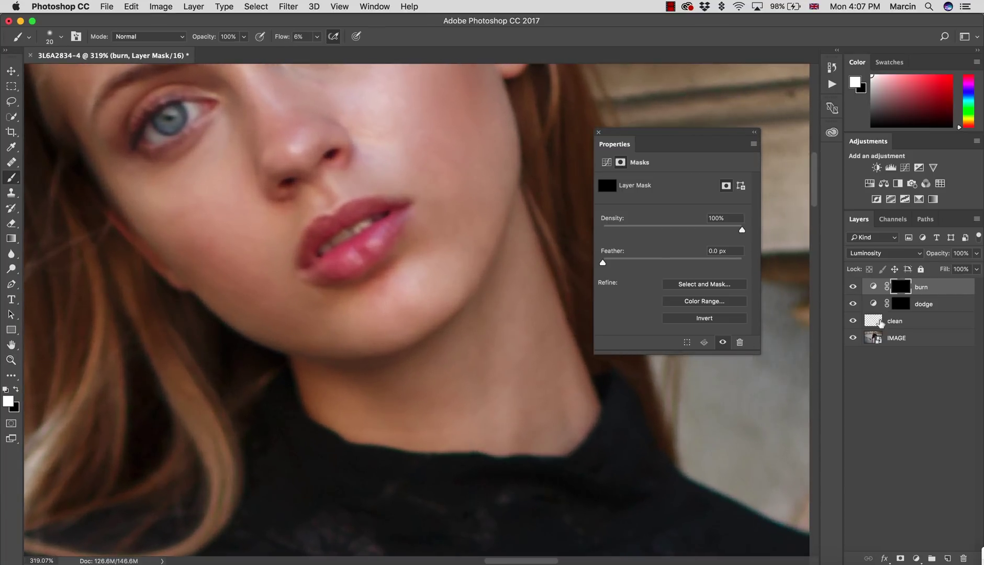
click(904, 305)
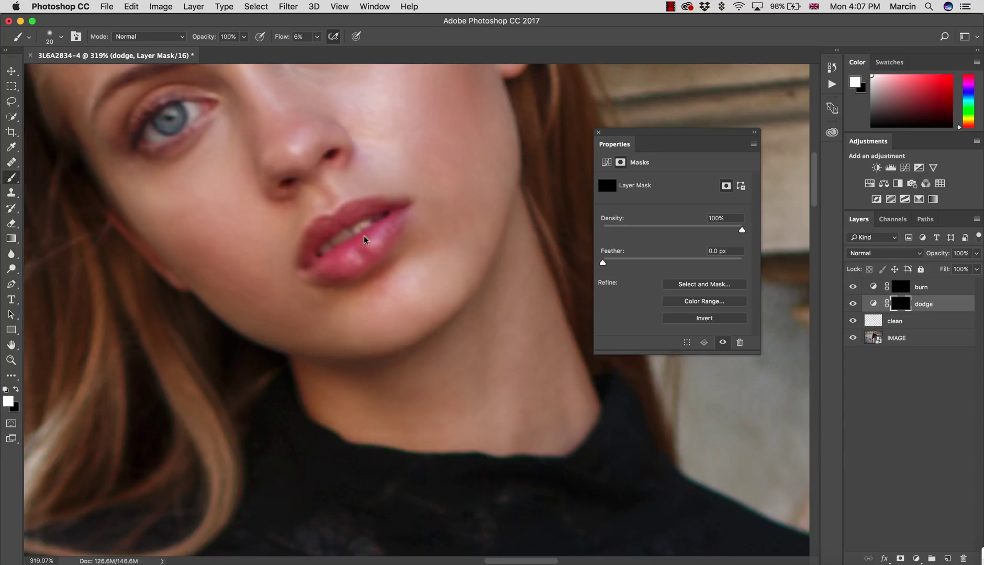
Examine the face, forehead and full portrait at different magnifications for remaining uneven tones.
scroll(373, 208, up, 6)
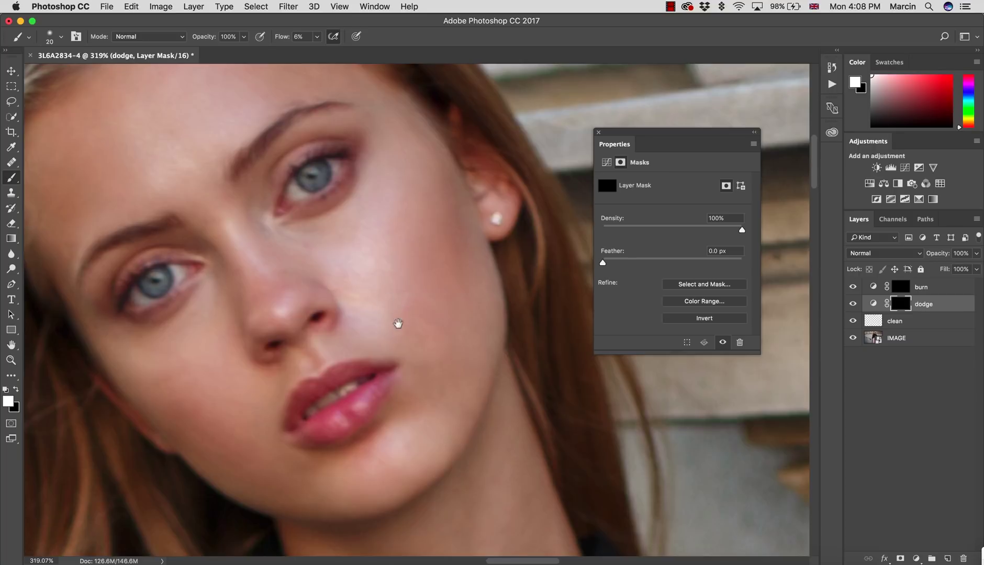
key(z)
alt+click(361, 350)
scroll(361, 350, down, 10)
scroll(361, 283, up, 10)
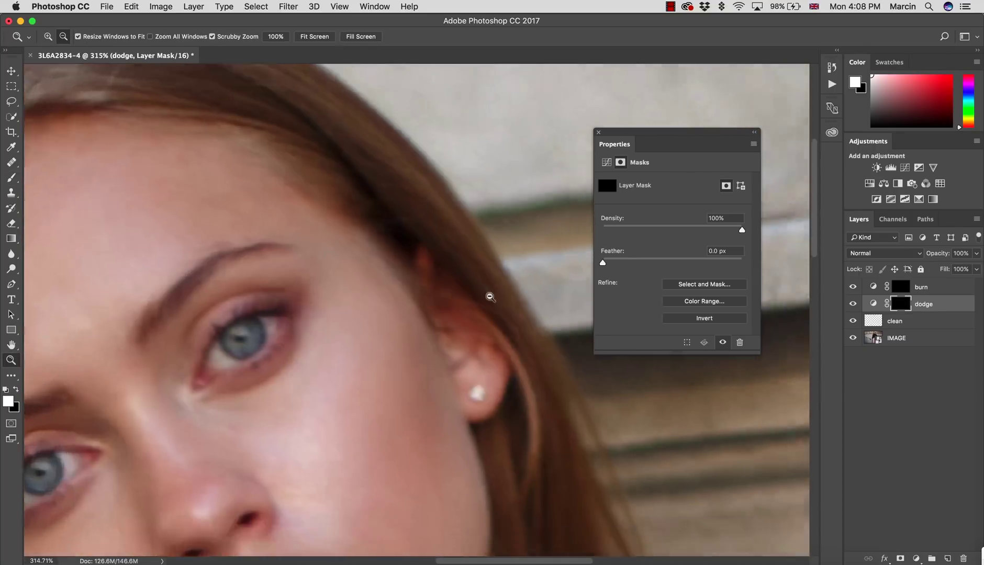
key(b)
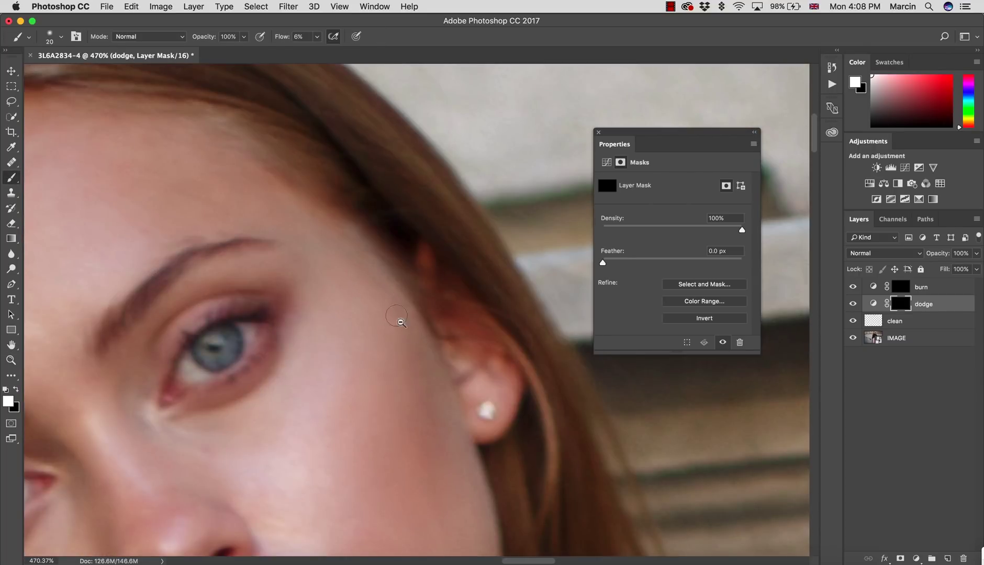
key(z)
scroll(414, 414, down, 5)
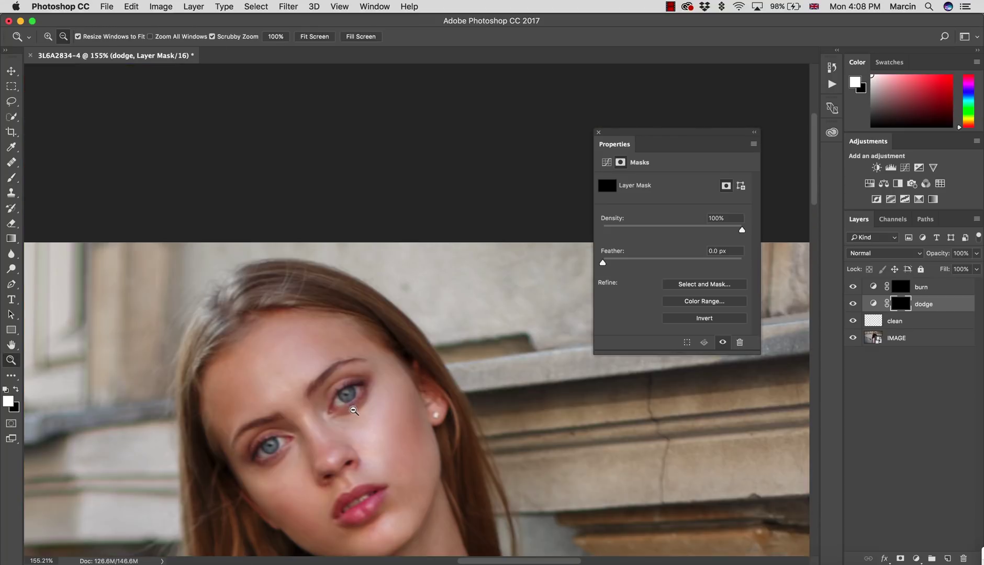
scroll(331, 329, up, 6)
key(b)
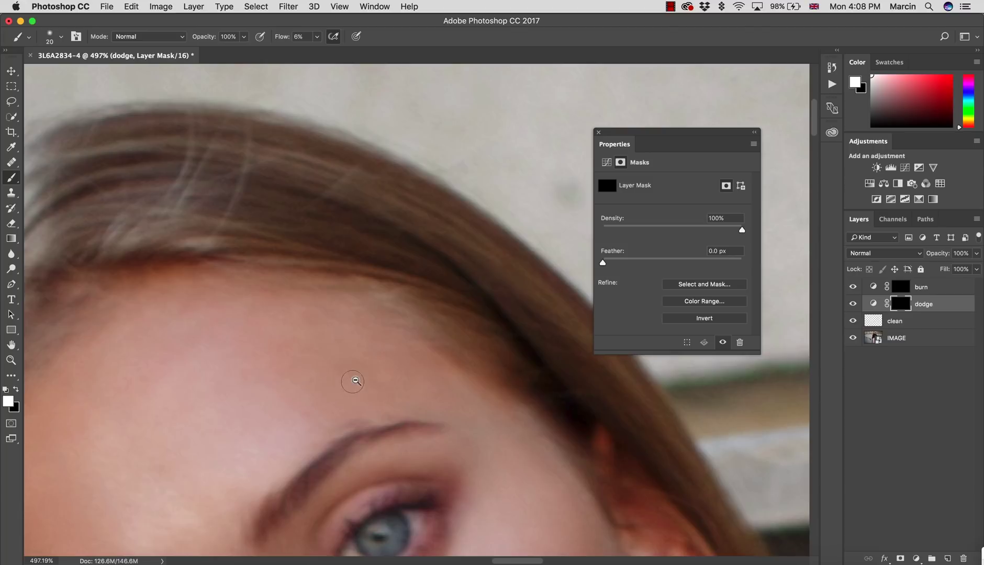
key(z)
scroll(383, 393, down, 6)
key(b)
key(z)
scroll(379, 471, up, 5)
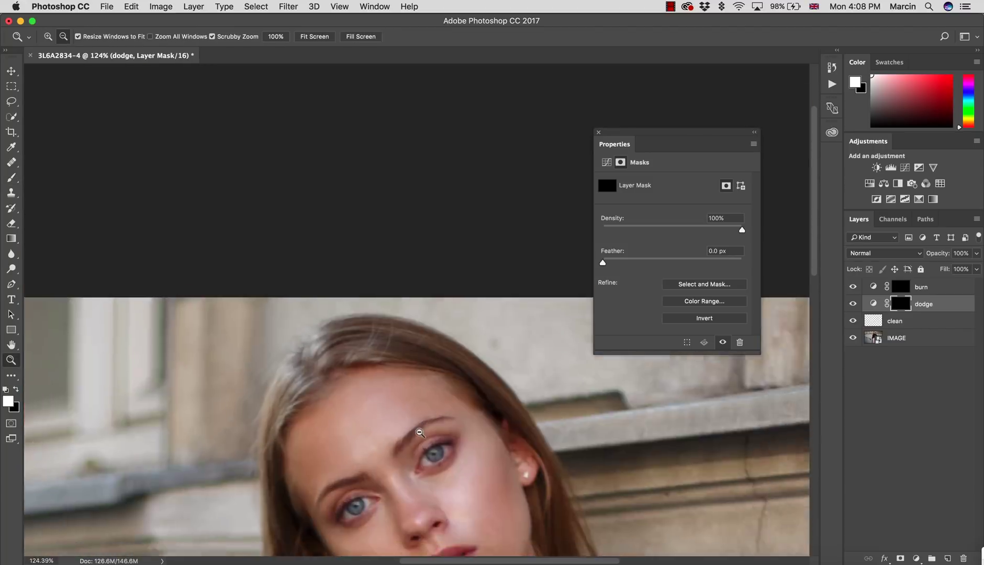
key(b)
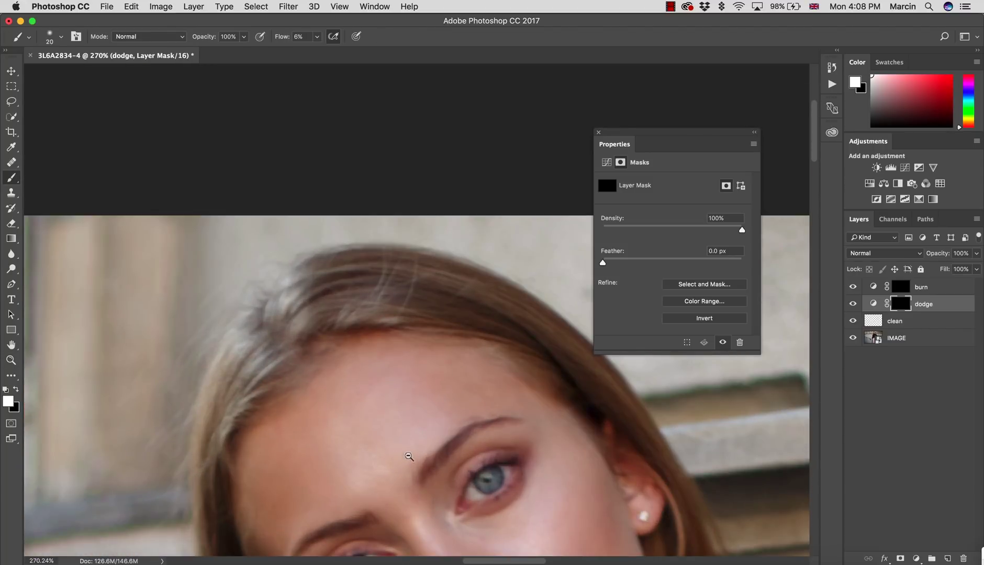
key(z)
scroll(414, 451, down, 6)
key(b)
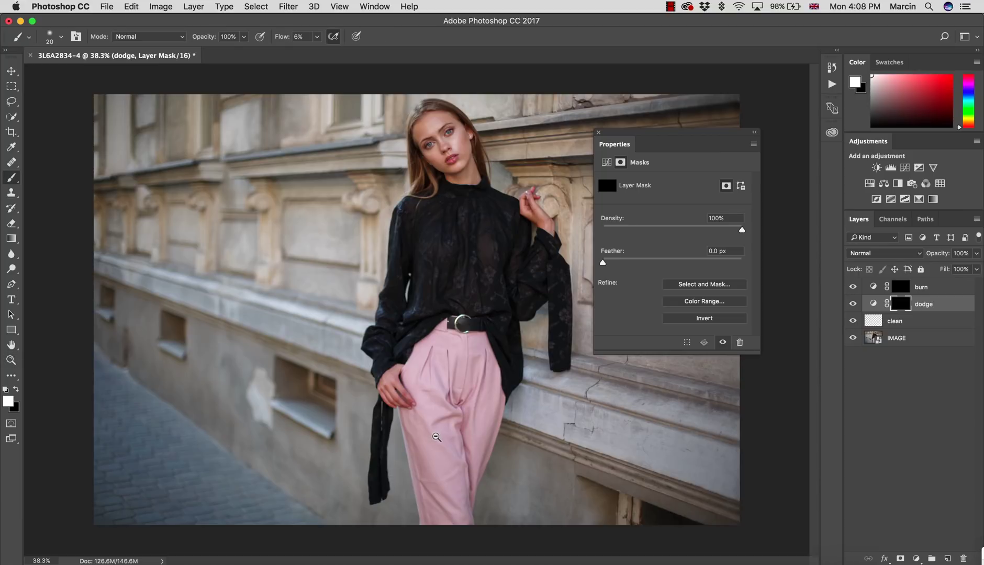
Paint white on the dodge mask around the eyes, reducing the brush to size 10 and raising its flow to 22%.
key(z)
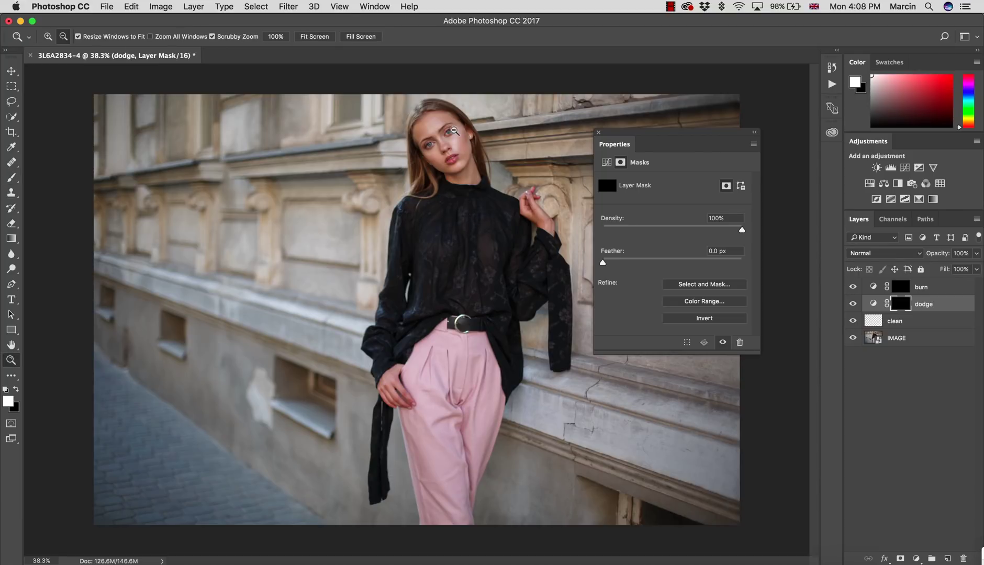
scroll(482, 153, up, 2)
scroll(504, 143, up, 5)
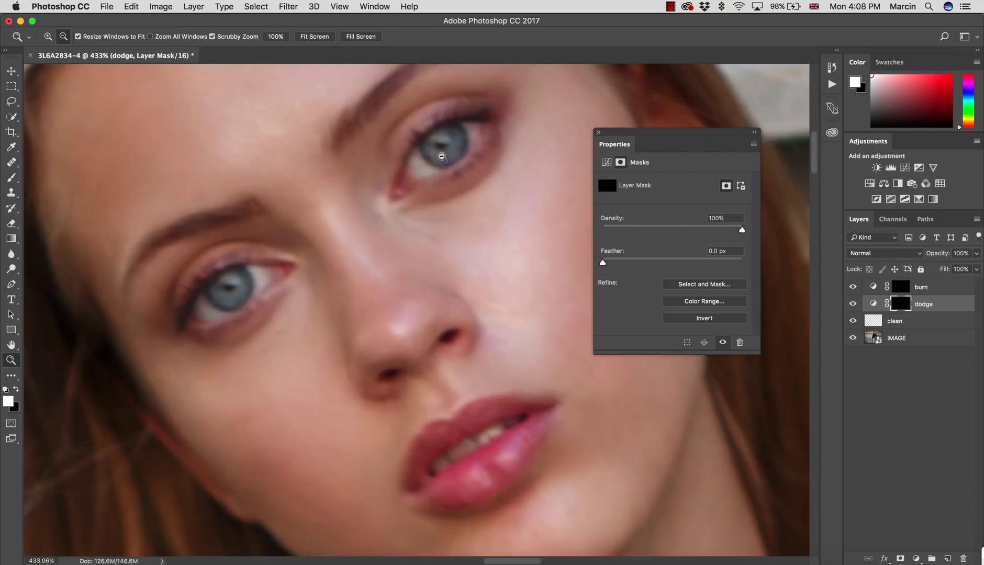
key(b)
drag(418, 206, 416, 215)
key(bracketleft)
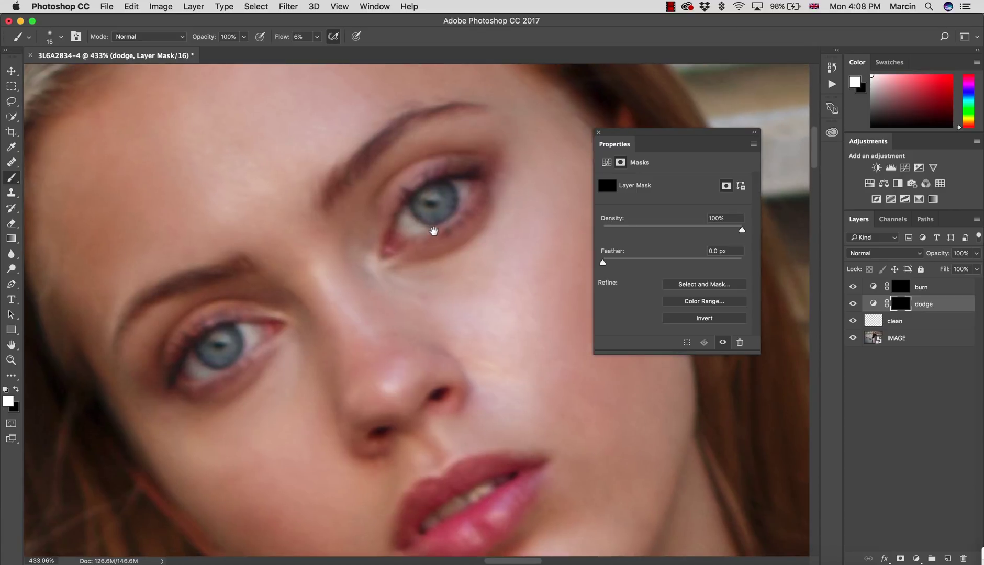
drag(280, 40, 293, 40)
key(z)
alt+click(481, 404)
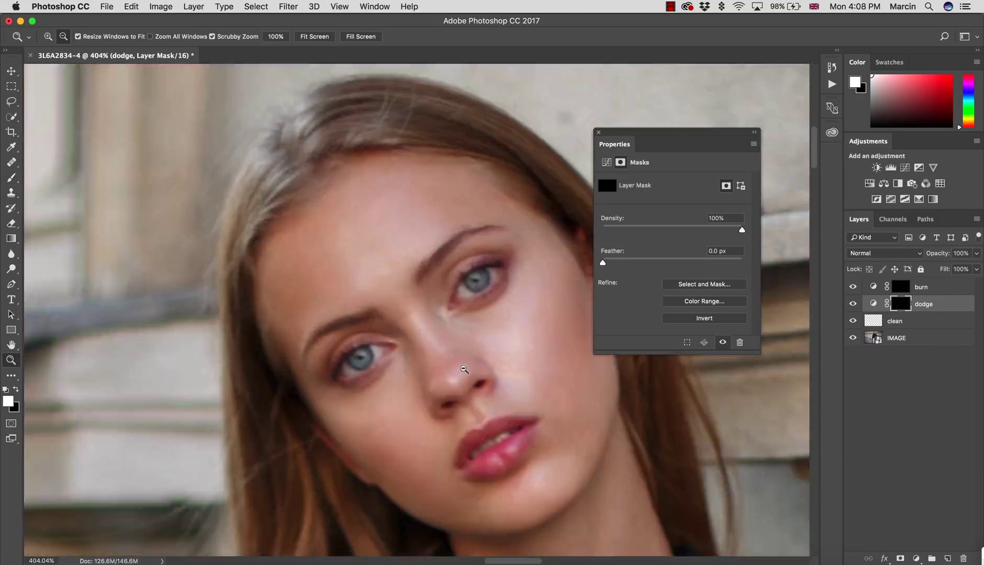
key(b)
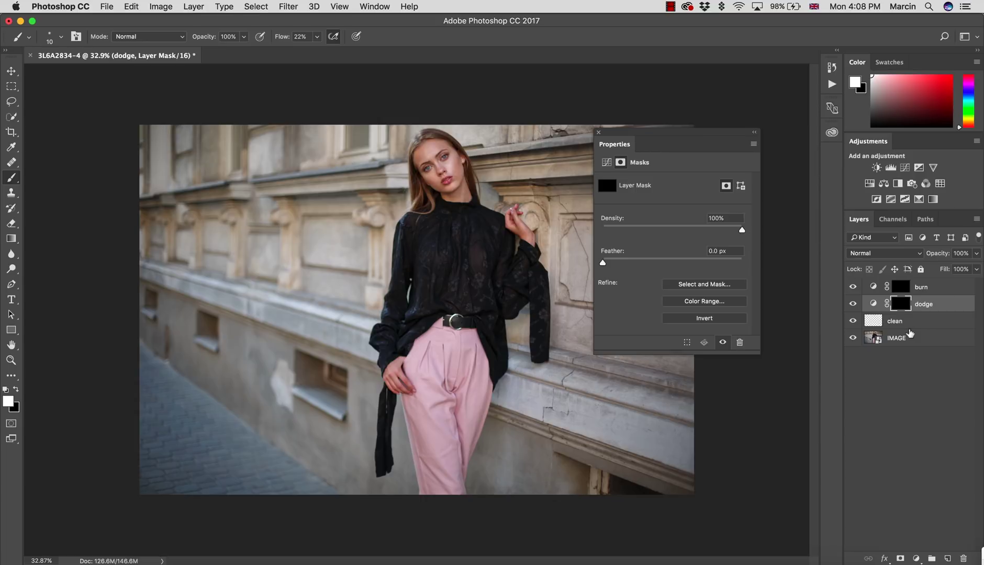
Group the burn, dodge and clean layers and name the group "Clean up Process".
key(z)
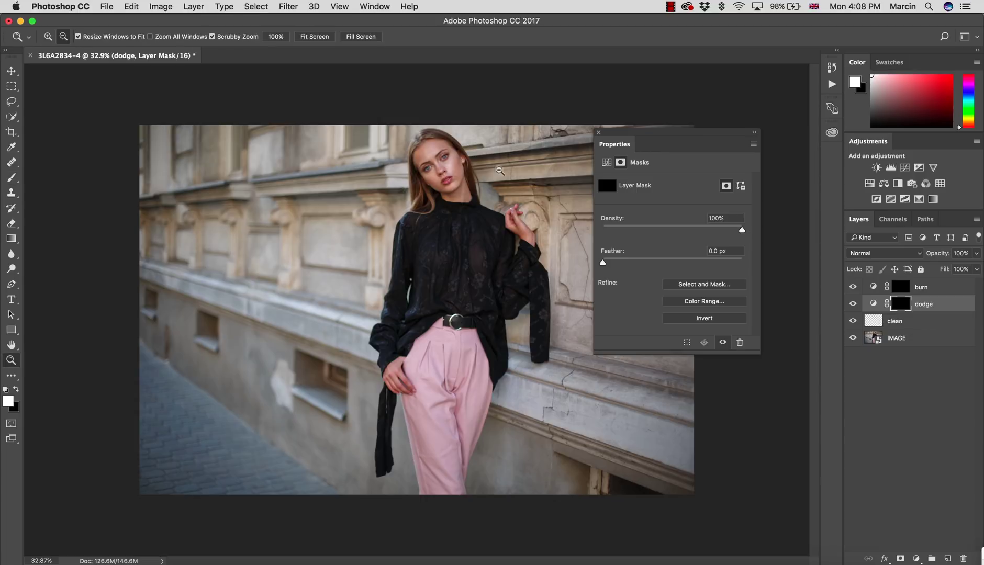
click(600, 134)
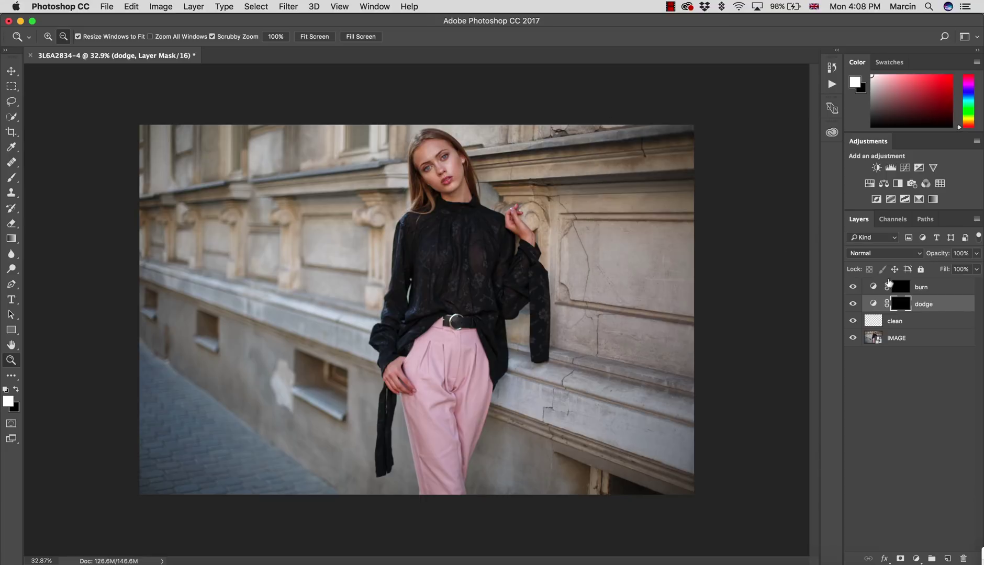
click(921, 288)
shift+click(915, 322)
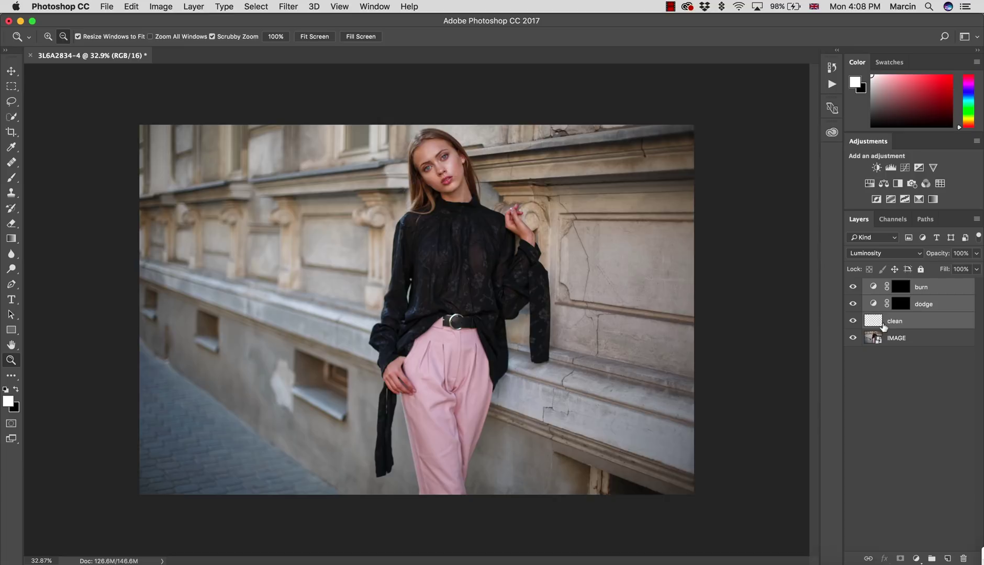
key(super+g)
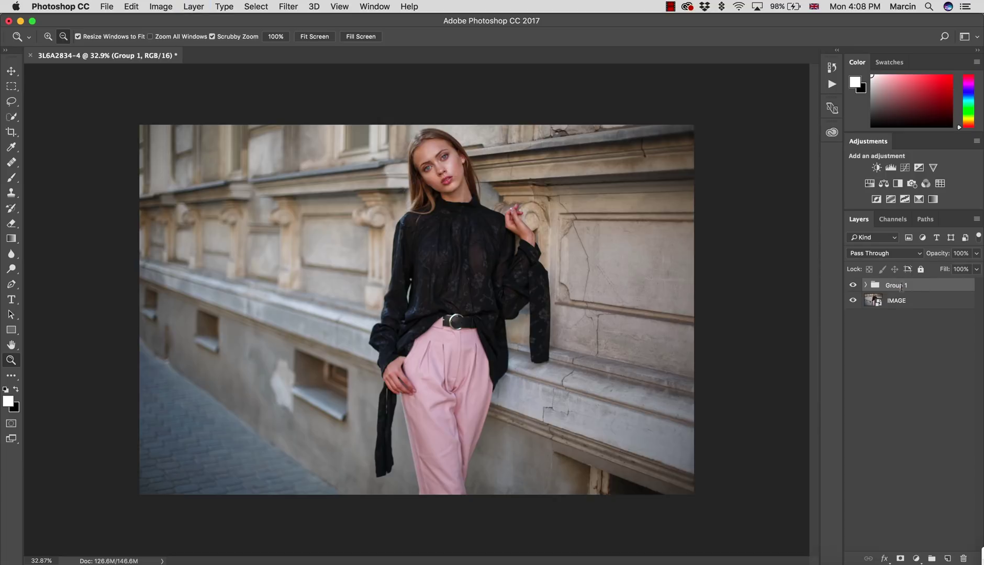
double_click(898, 286)
text(Clean up Process)
key(Return)
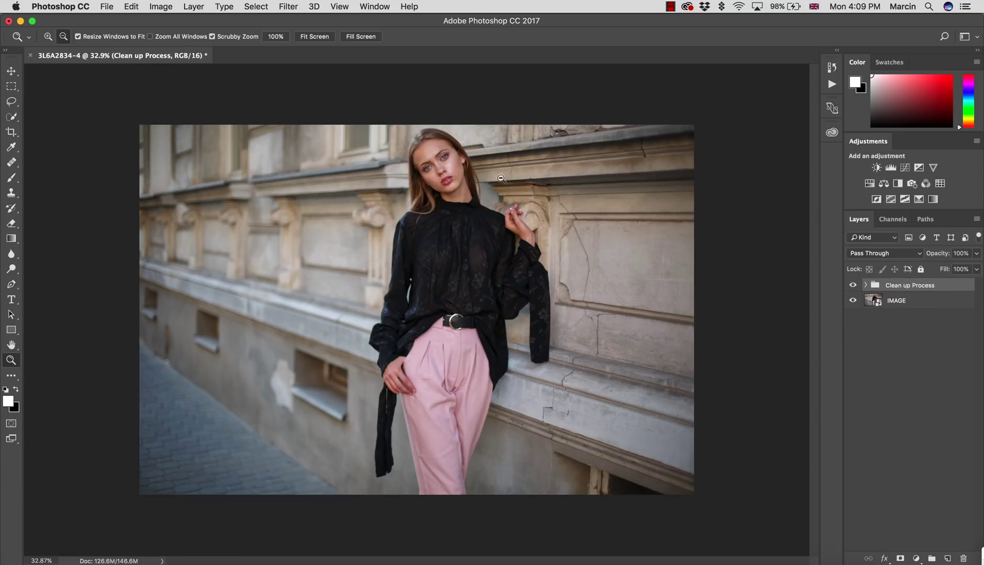
Add a Curves adjustment layer above the Clean up Process group and name it "highlights".
scroll(501, 179, up, 4)
scroll(495, 194, down, 3)
scroll(489, 208, up, 1)
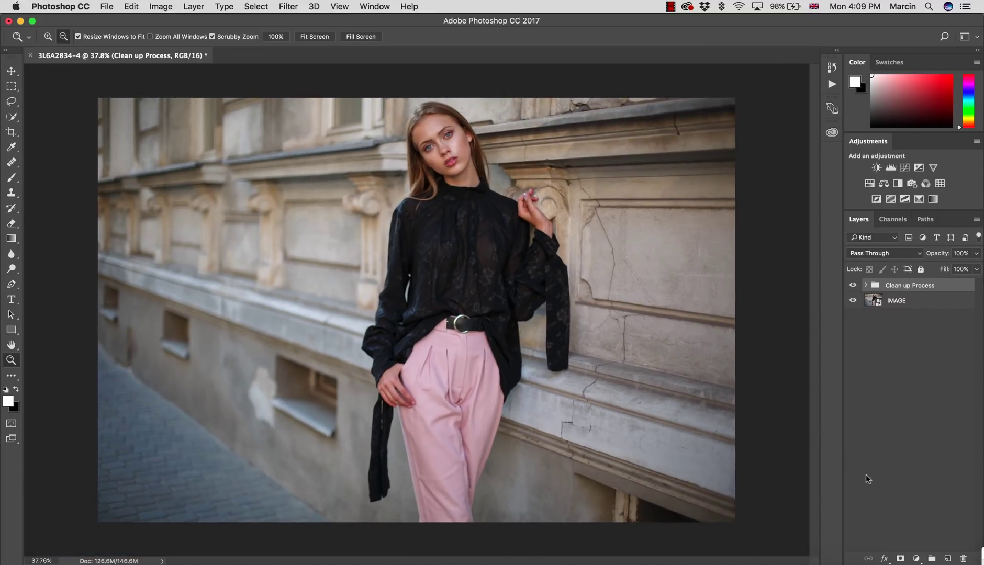
click(916, 558)
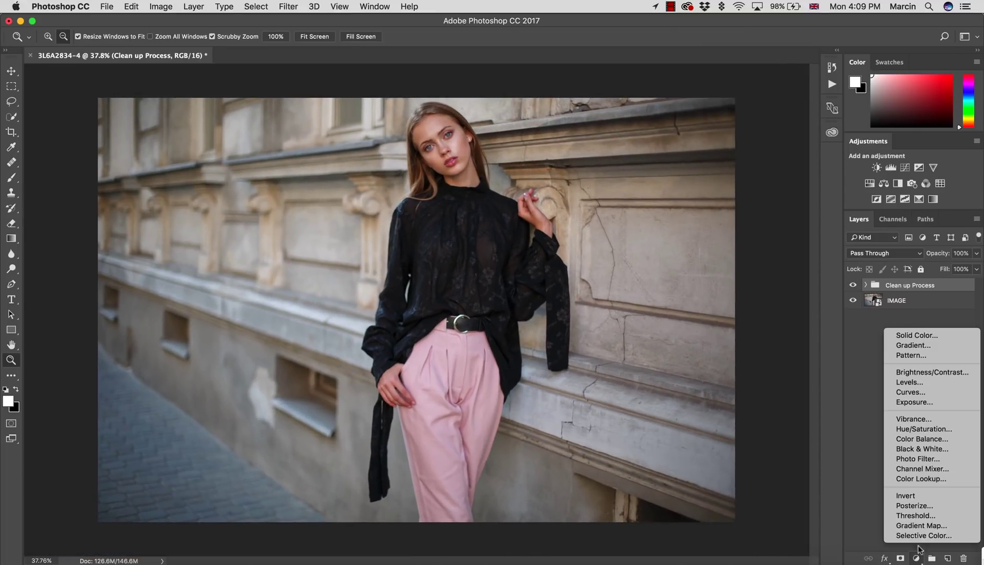
click(907, 393)
double_click(921, 287)
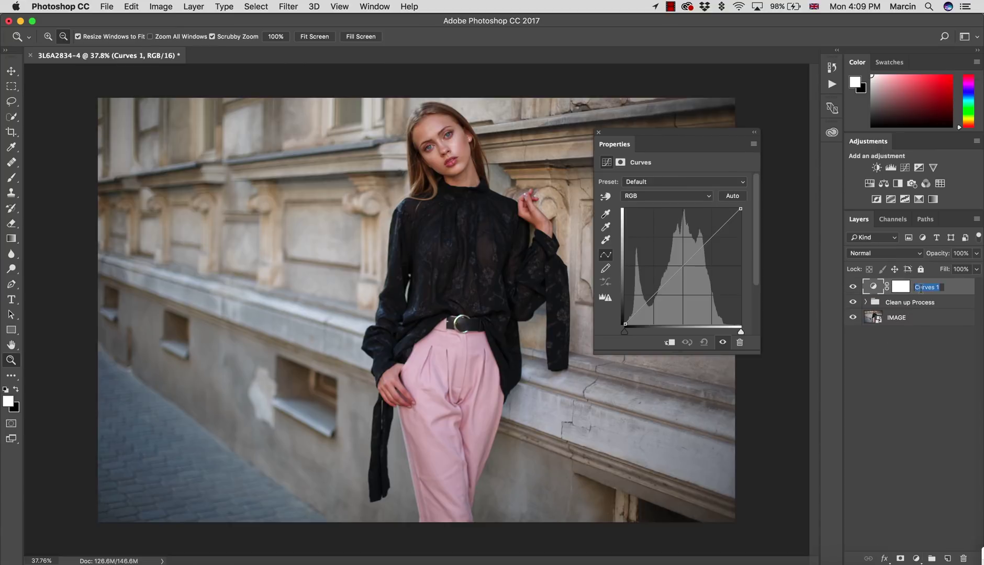
text(highlights)
key(Return)
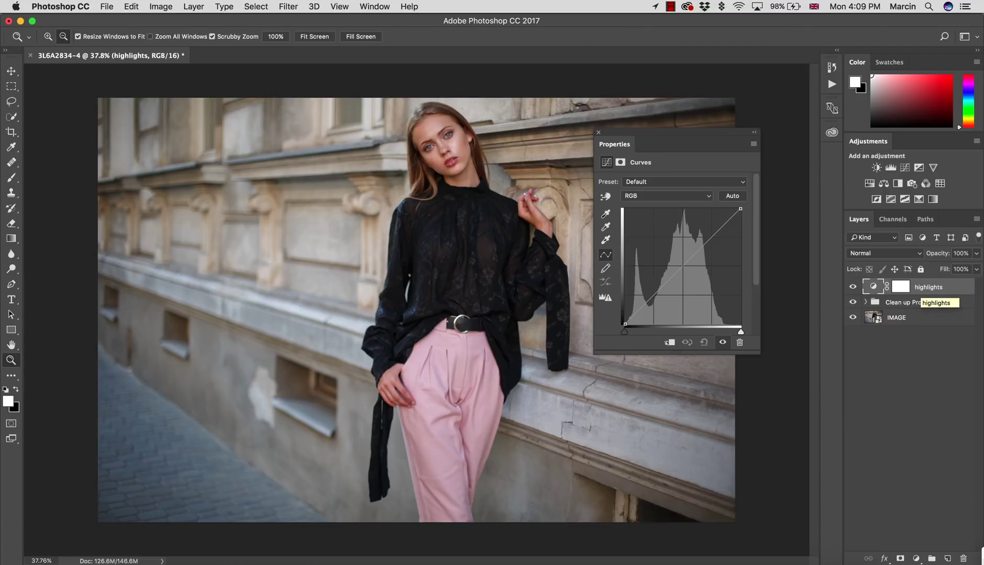
Fill the highlights layer's mask using Apply Image with the merged RGB image, Multiply blending and 100% opacity.
click(898, 289)
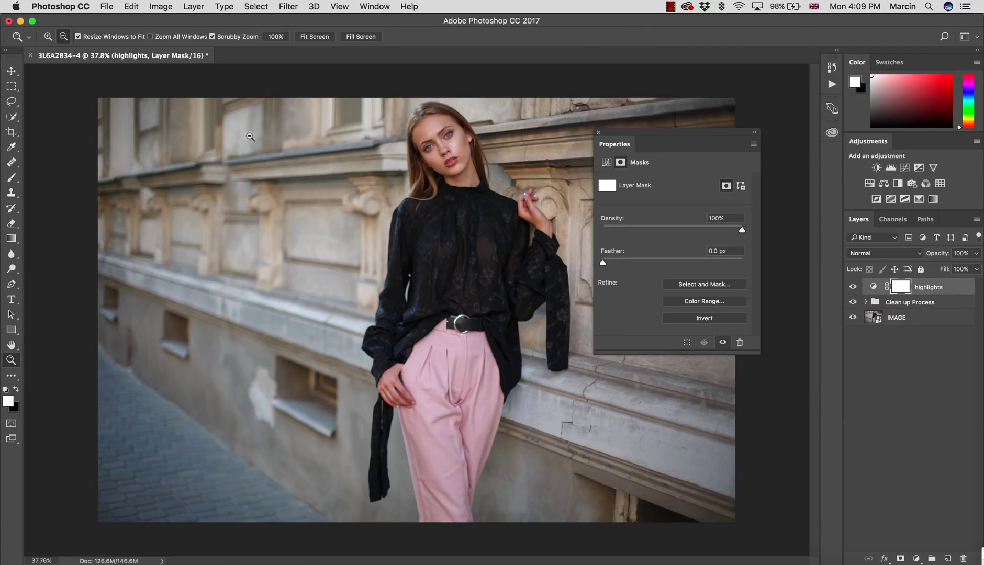
click(160, 6)
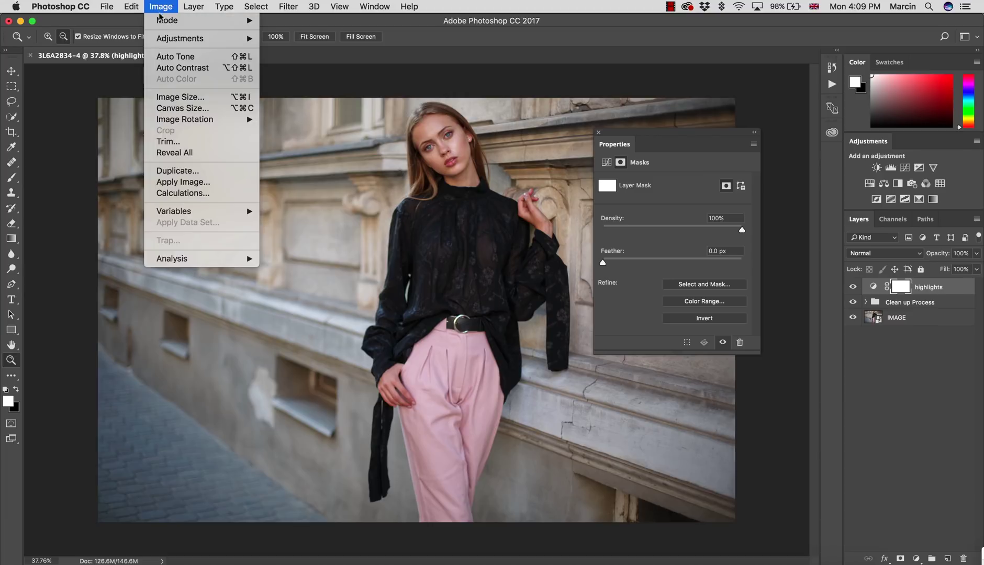
click(188, 182)
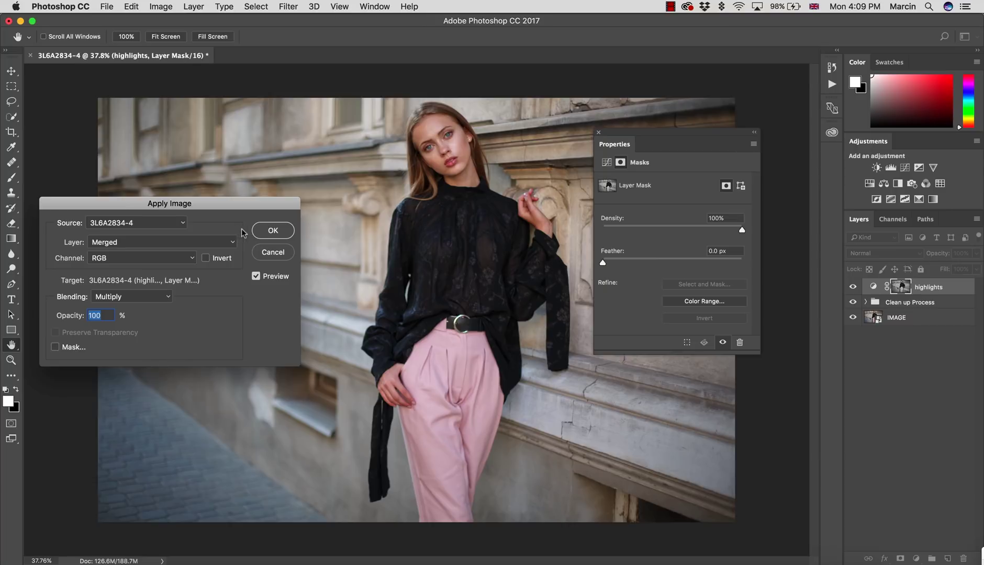
click(272, 230)
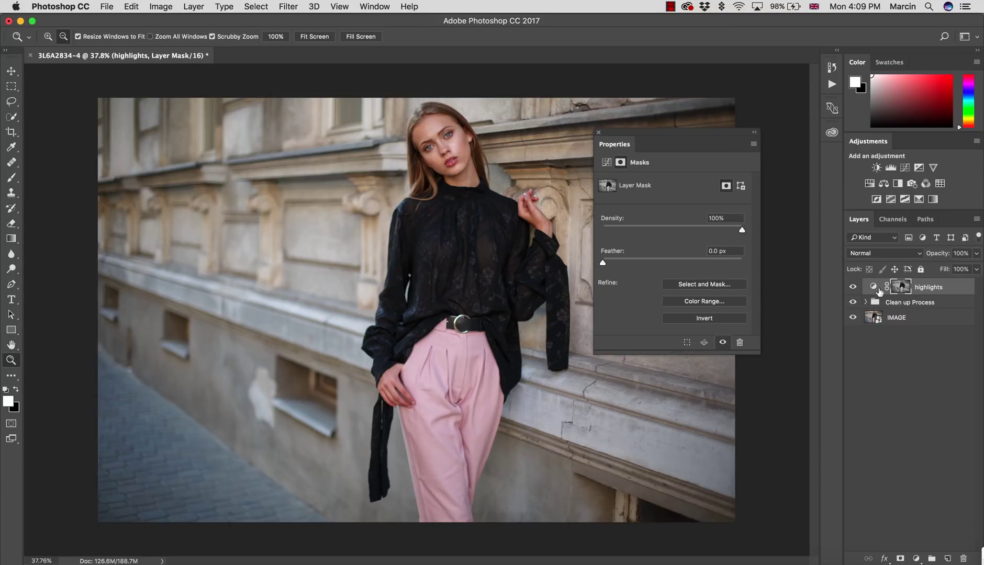
alt+click(901, 288)
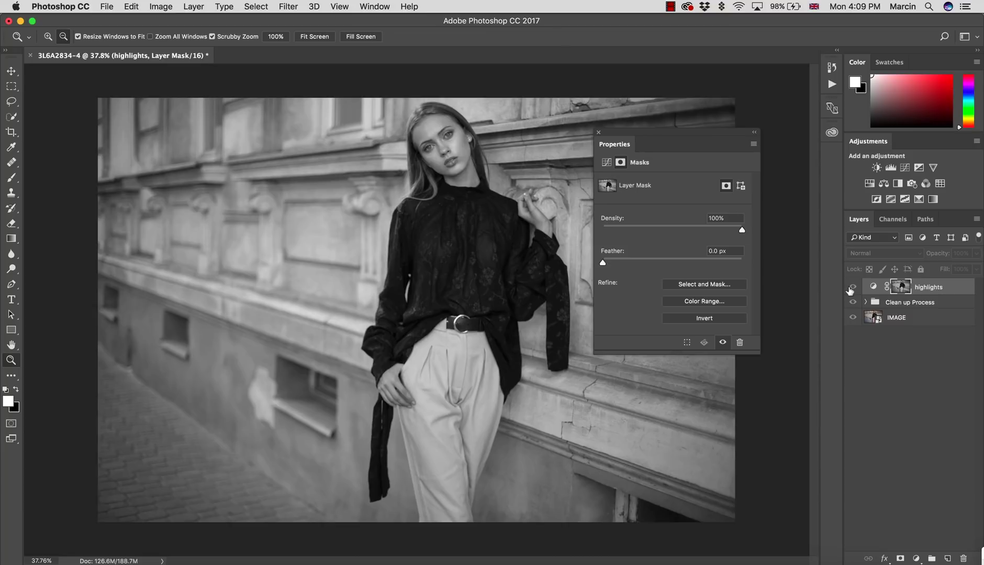
click(157, 5)
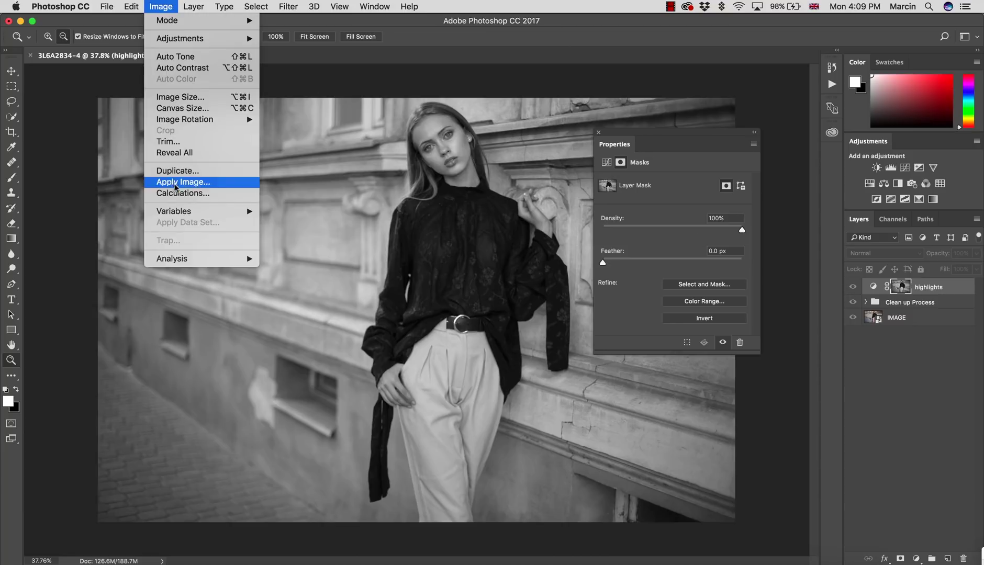
click(181, 183)
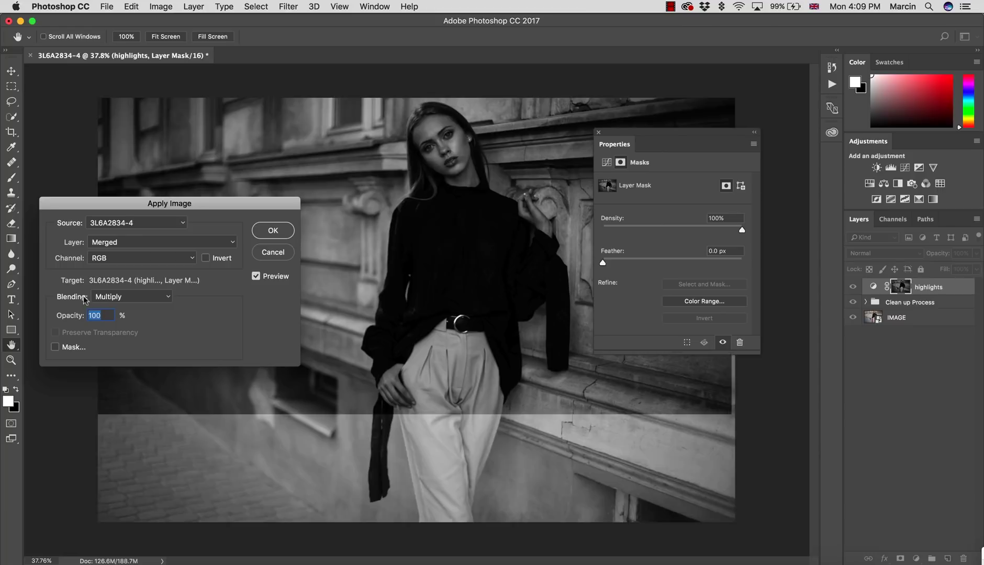
click(274, 252)
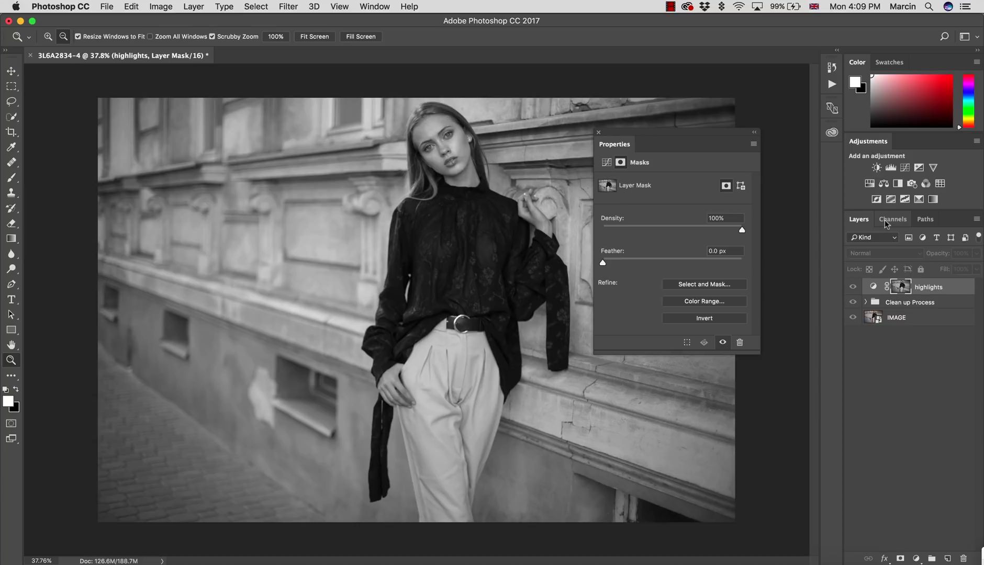
Undo the Apply Image fill on the highlights layer's mask and leave the mask-only view.
key(super+z)
key(alt+super+z)
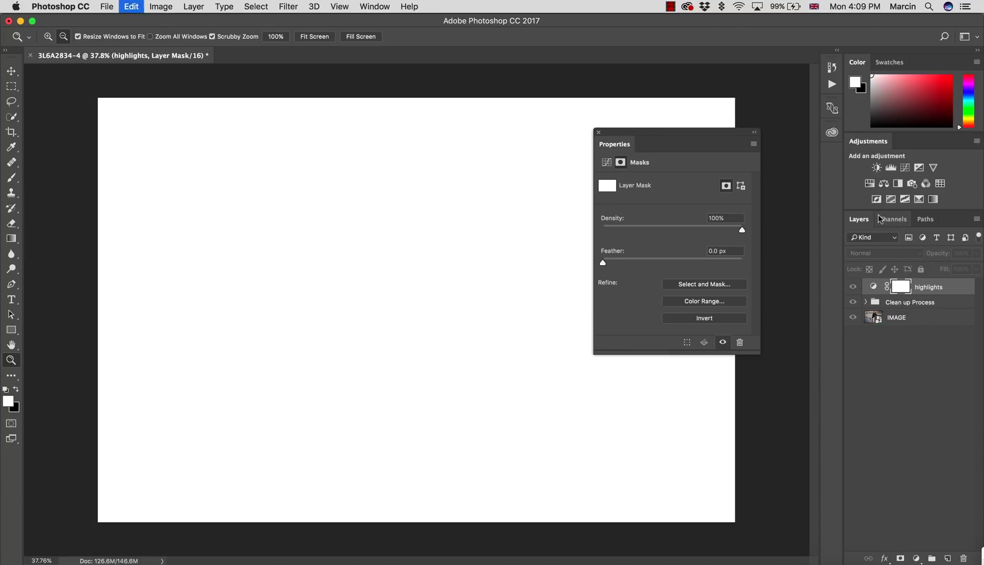
key(shift+super+z)
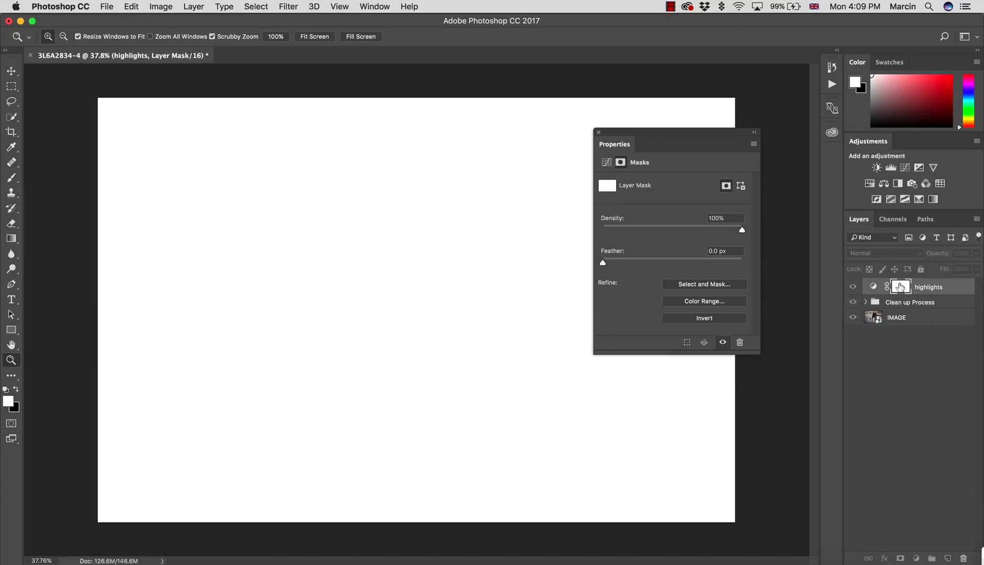
alt+click(901, 286)
Load the RGB channel's luminosity as a selection and invert the highlights layer's mask within that selection.
click(892, 221)
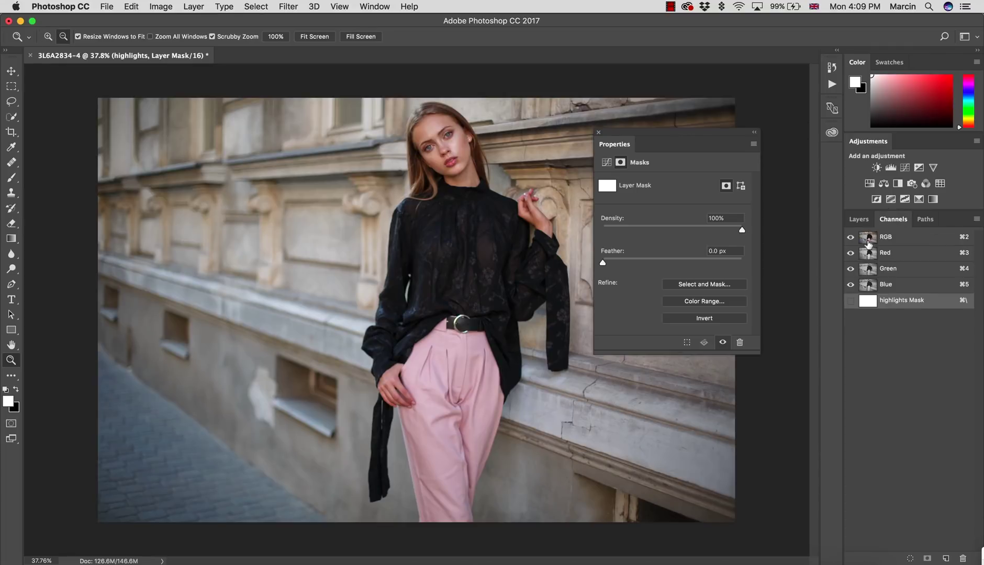
click(869, 238)
super+click(870, 238)
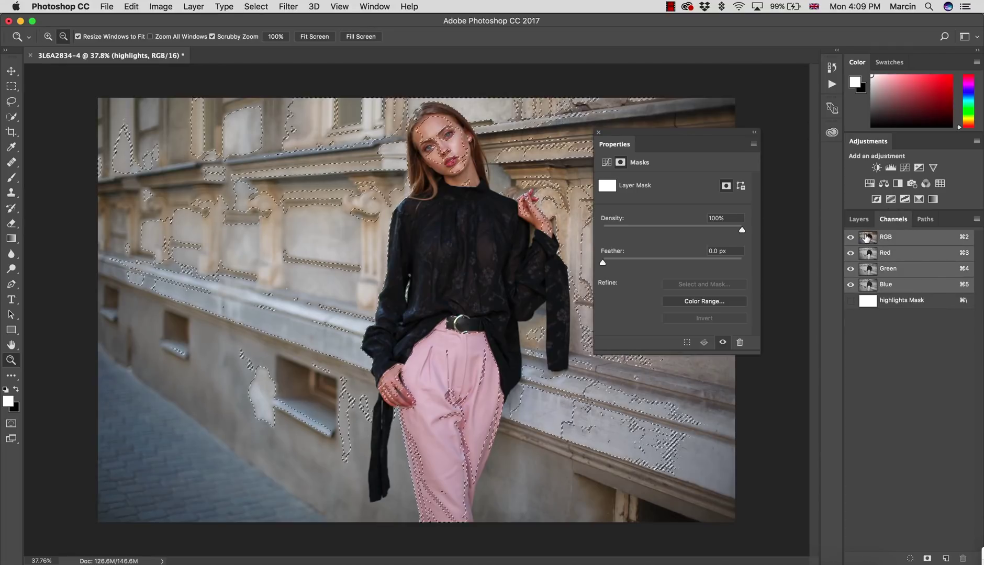
click(859, 219)
click(901, 287)
key(super+i)
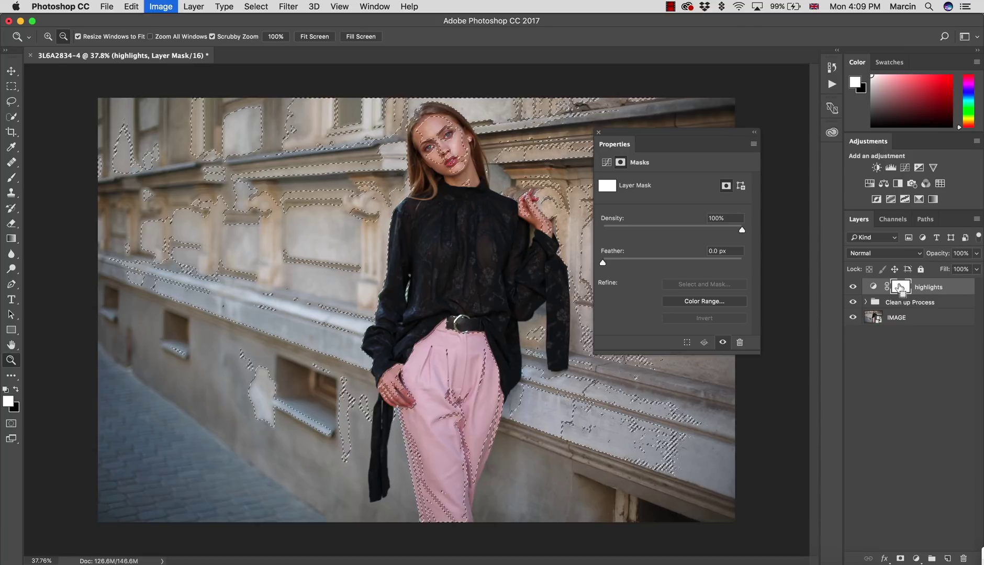
Clear the selection and invert the whole highlights mask, checking it in the mask-only view.
click(12, 86)
click(137, 117)
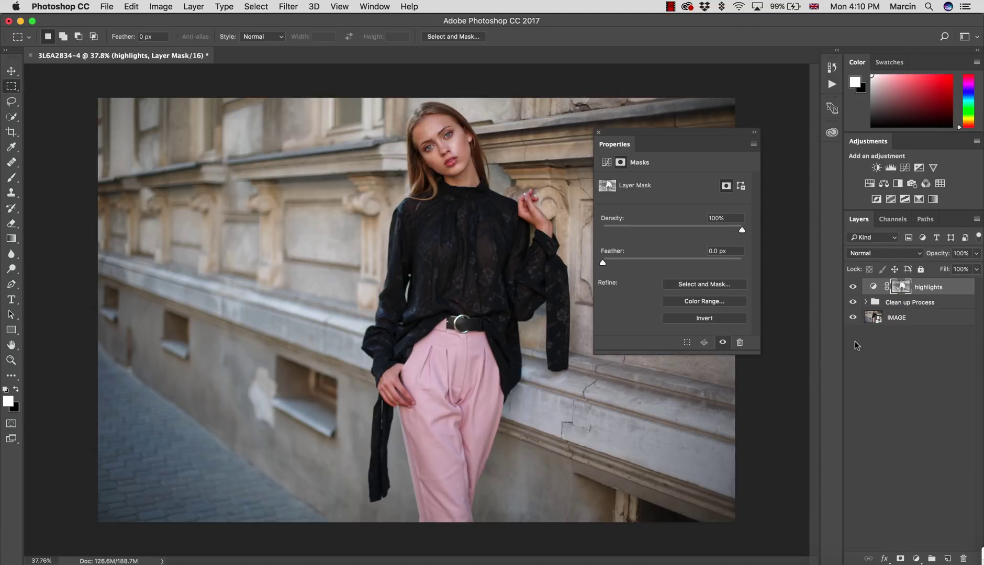
key(super+i)
alt+click(901, 287)
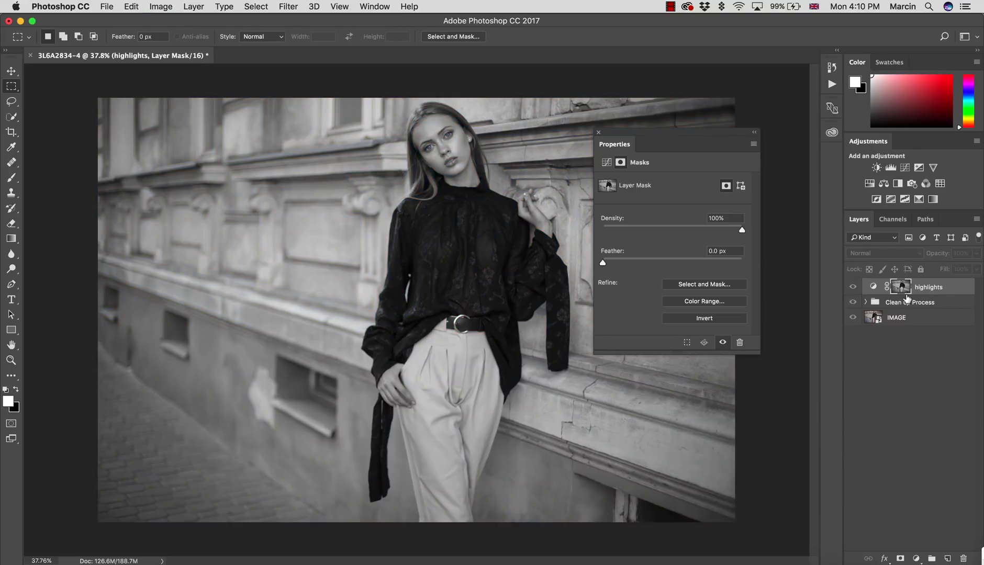
click(874, 287)
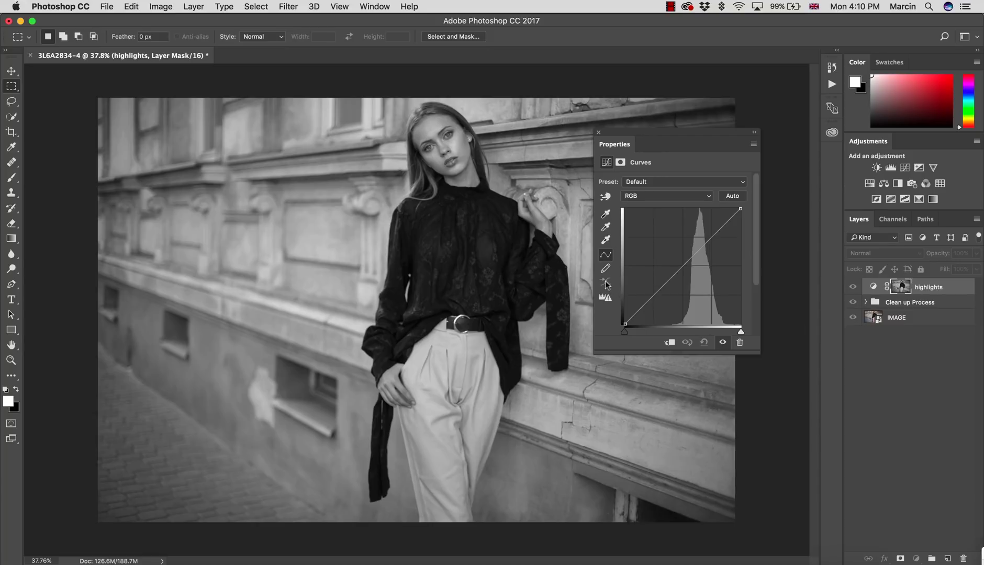
alt+click(895, 291)
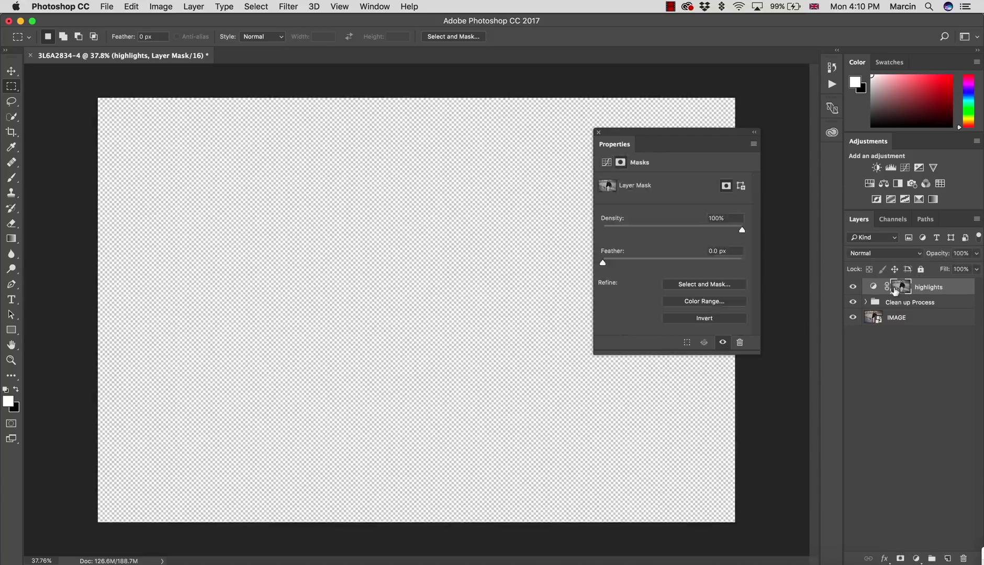
Raise the upper part of the highlights layer's RGB curve slightly and add an anchor point in its lower midtones.
click(874, 287)
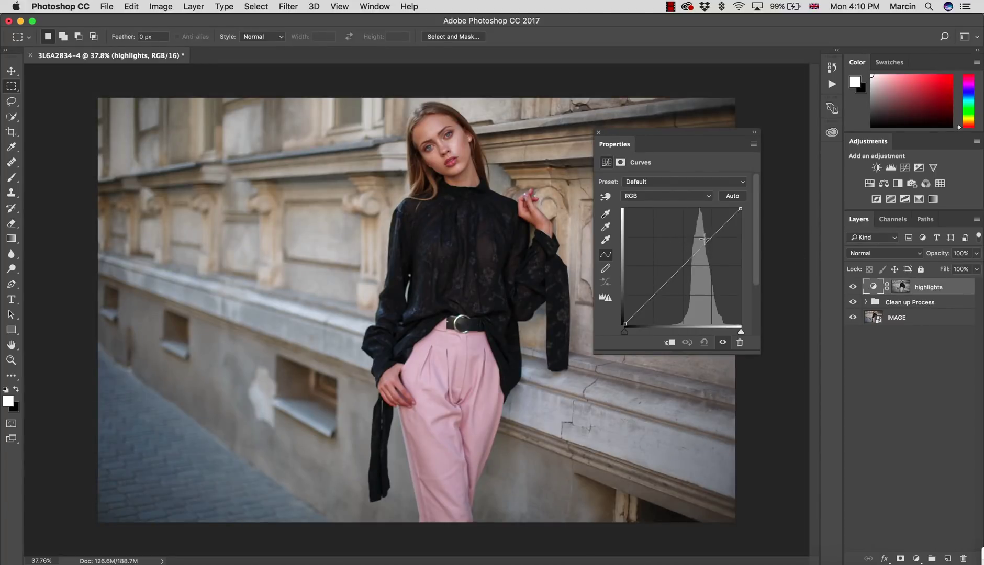
drag(705, 239, 703, 235)
drag(670, 273, 668, 276)
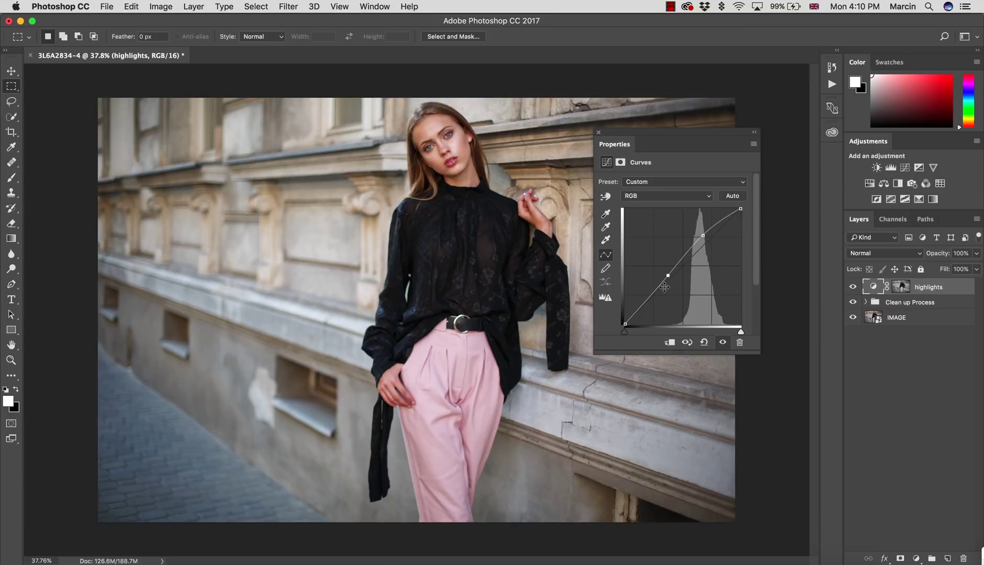
Set the highlights layer's blend mode to Luminosity and compare the image with the layer hidden and shown.
click(863, 255)
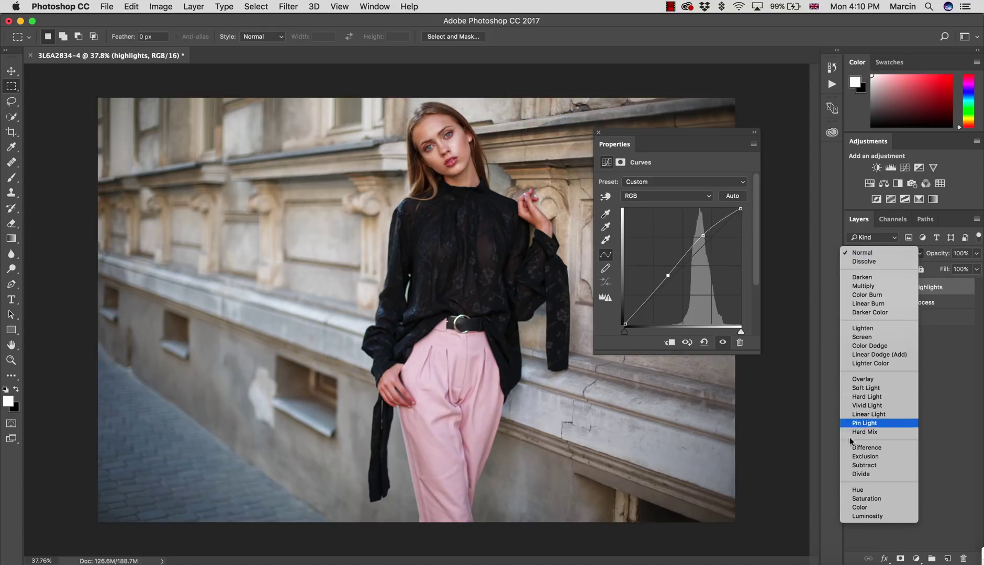
click(865, 517)
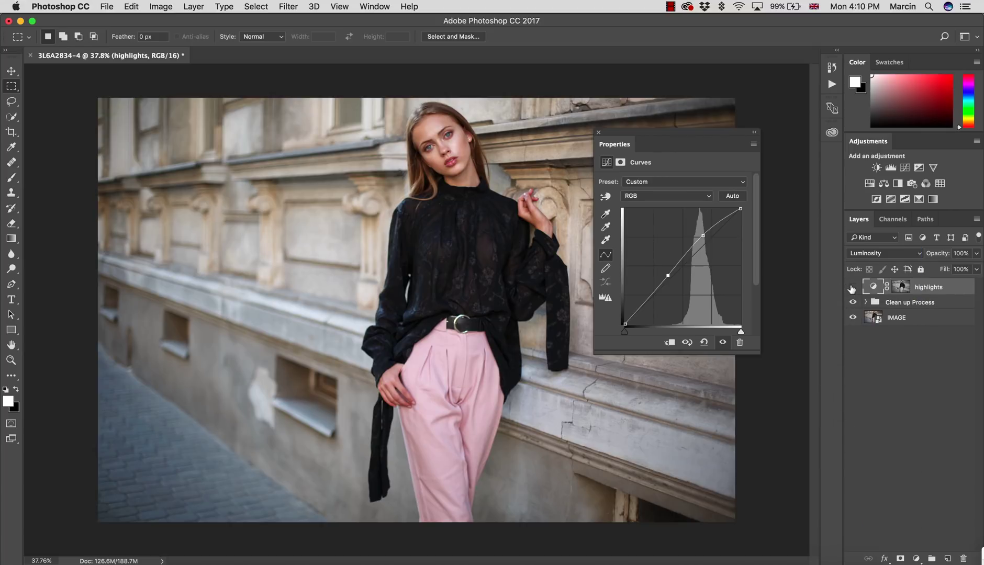
click(853, 287)
click(853, 288)
click(599, 132)
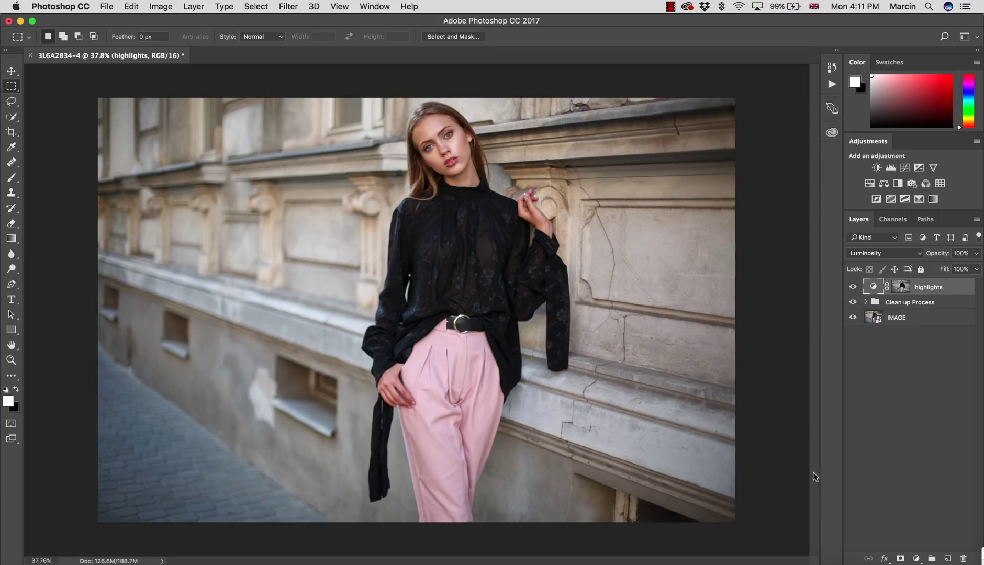
Add a Color Balance adjustment layer above highlights and nudge the cyan–red and yellow–blue balance of the Shadows.
click(916, 559)
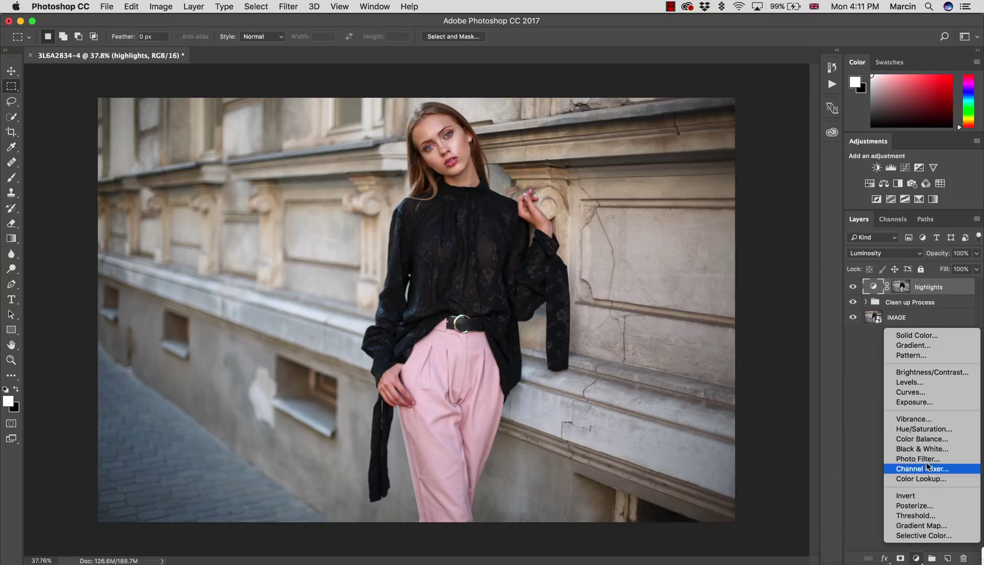
click(921, 438)
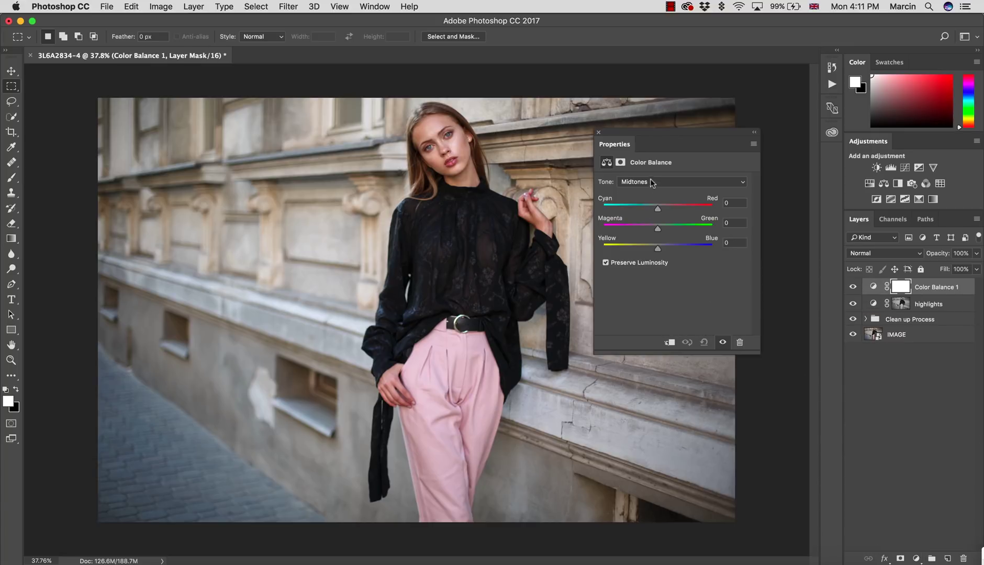
click(652, 182)
click(651, 172)
drag(659, 209, 660, 208)
drag(657, 246, 658, 248)
Shift the Color Balance Highlights slightly toward cyan and fine-tune their yellow–blue balance.
click(645, 183)
click(643, 199)
drag(658, 209, 654, 210)
drag(659, 246, 661, 246)
drag(660, 246, 658, 245)
Rename the Color Balance layer "tones" and set its blend mode to Color.
click(922, 296)
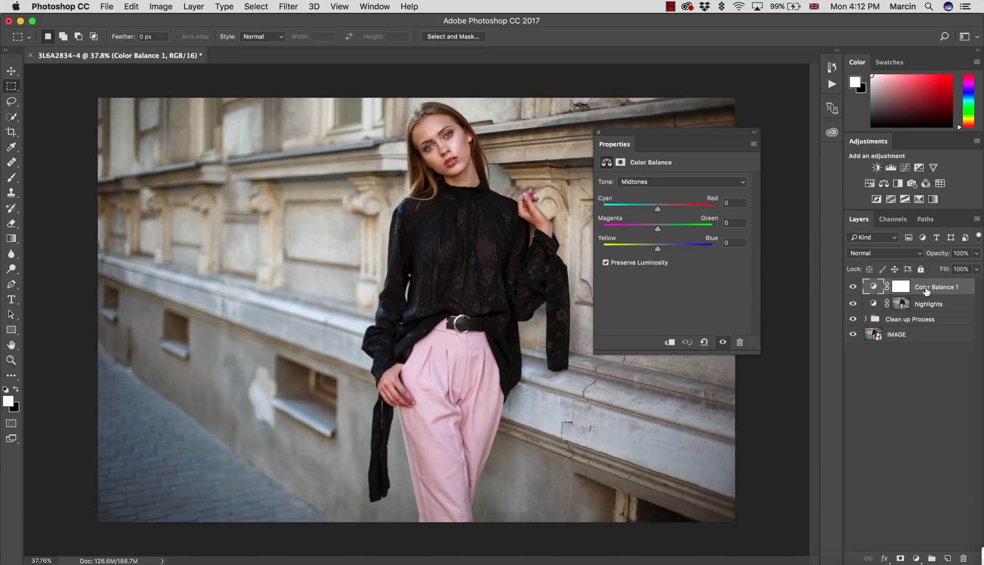
double_click(919, 292)
text(tones)
key(Return)
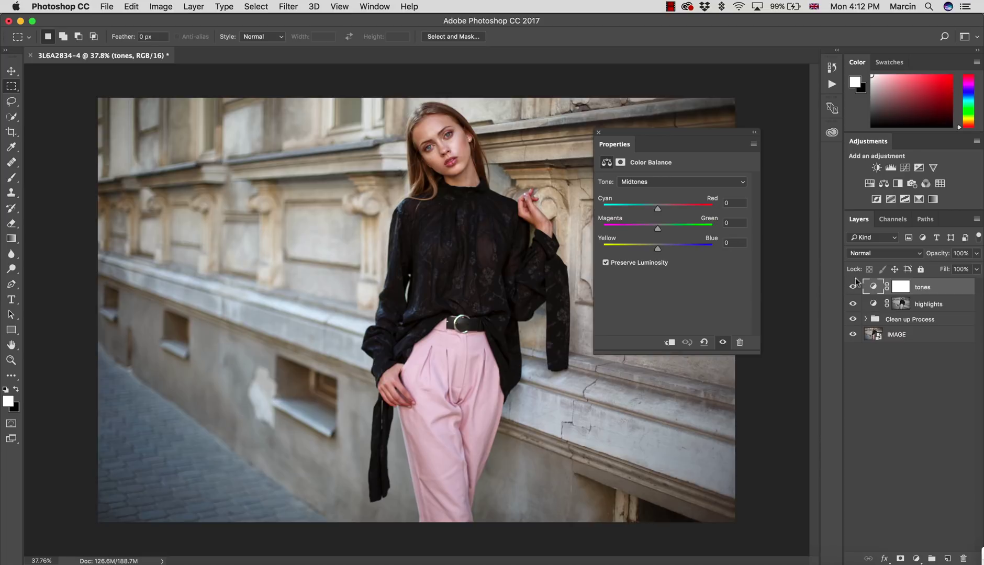
click(866, 257)
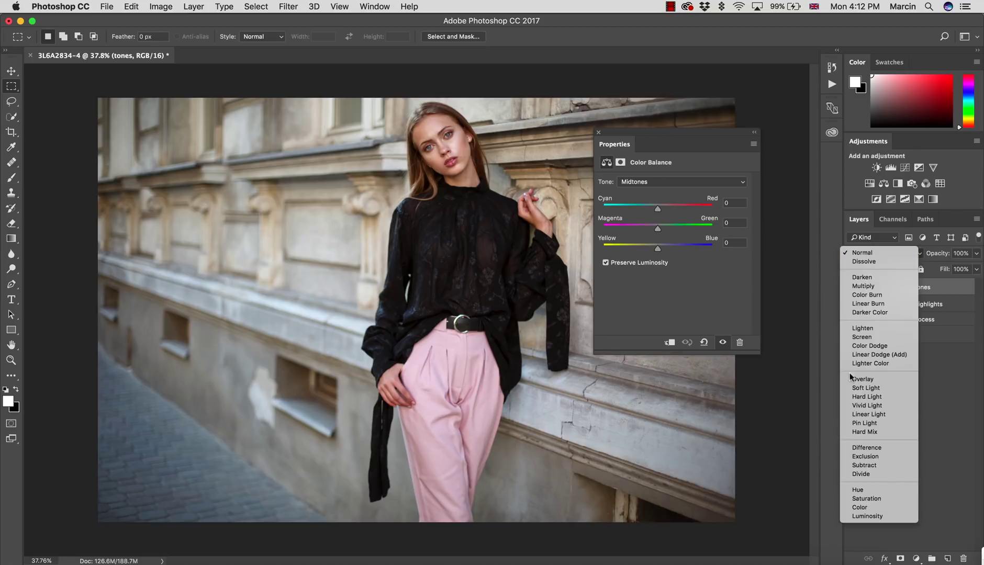
click(873, 508)
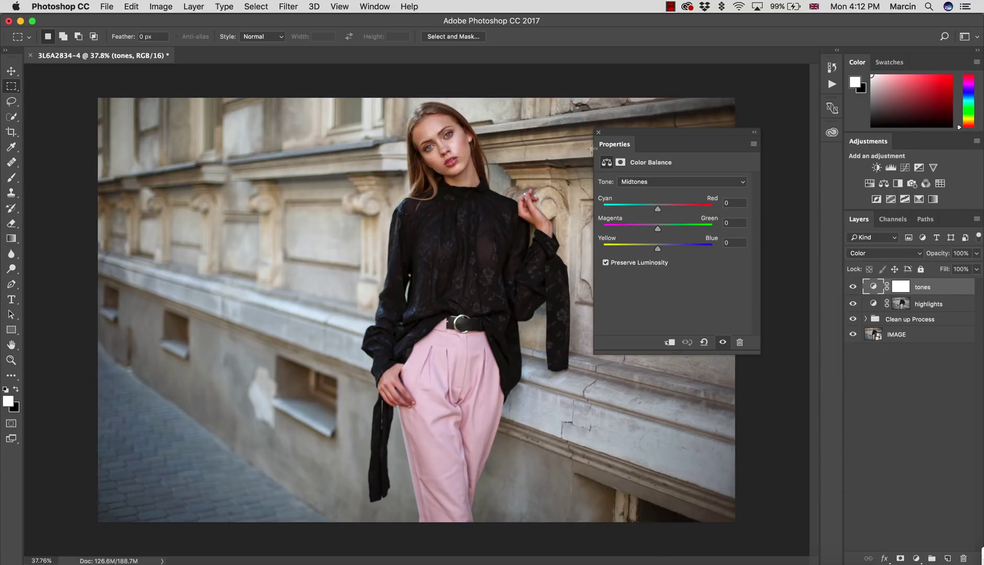
click(598, 133)
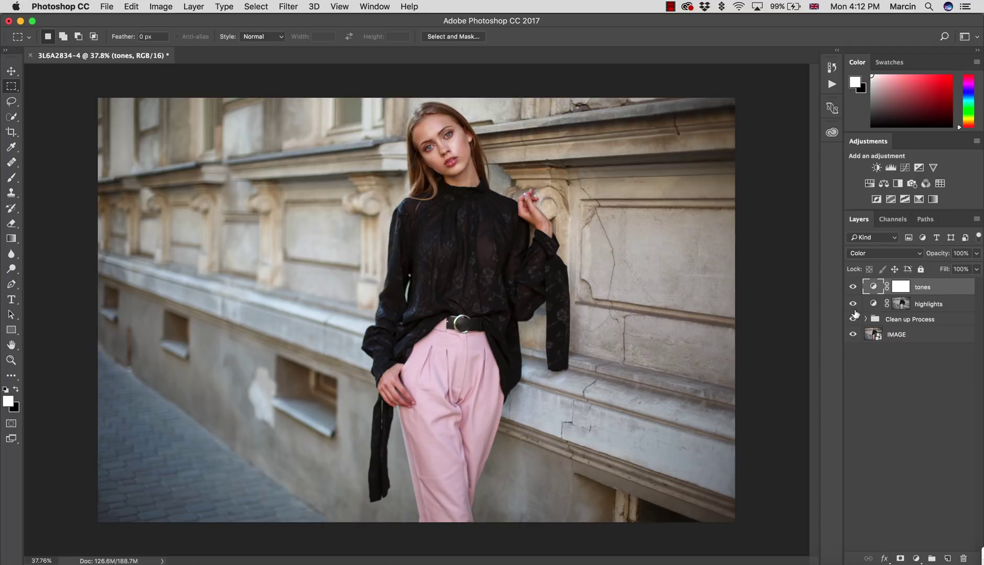
Stamp all visible layers into a new top layer named "stamp" and convert it to a Smart Object.
shift+click(929, 319)
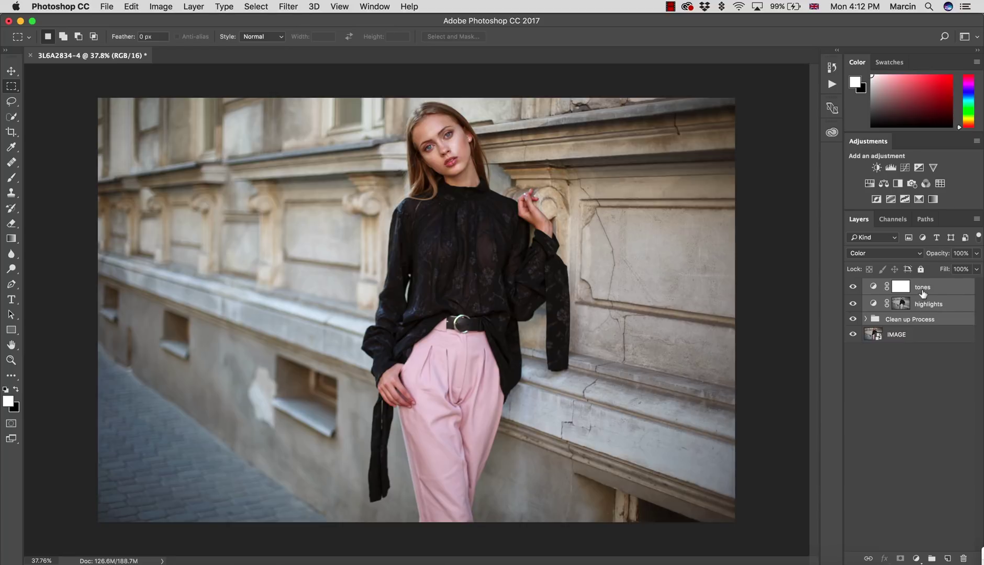
click(923, 293)
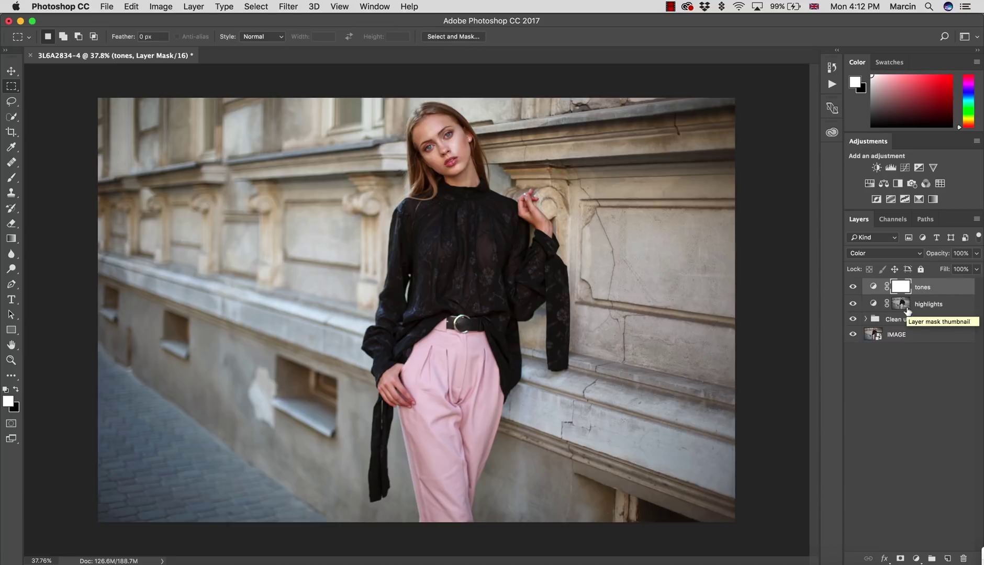
drag(908, 311, 909, 313)
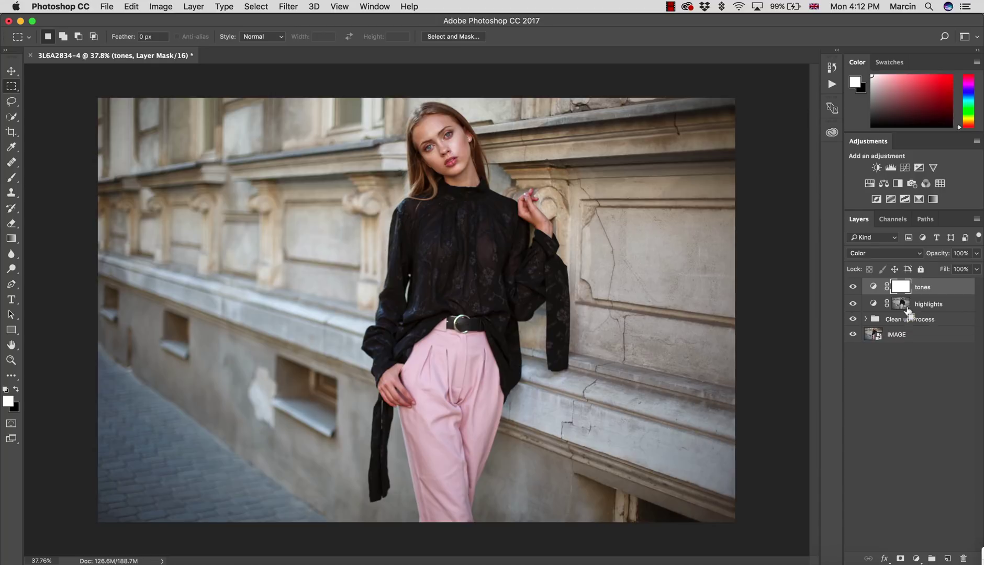
key(super+alt+shift+e)
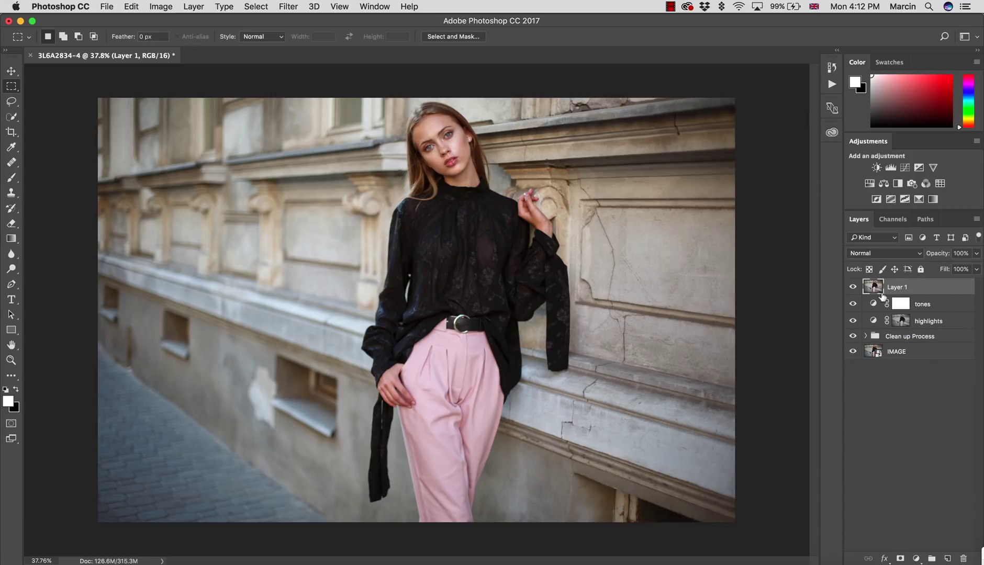
double_click(898, 288)
text(stamp)
key(Return)
right_click(905, 290)
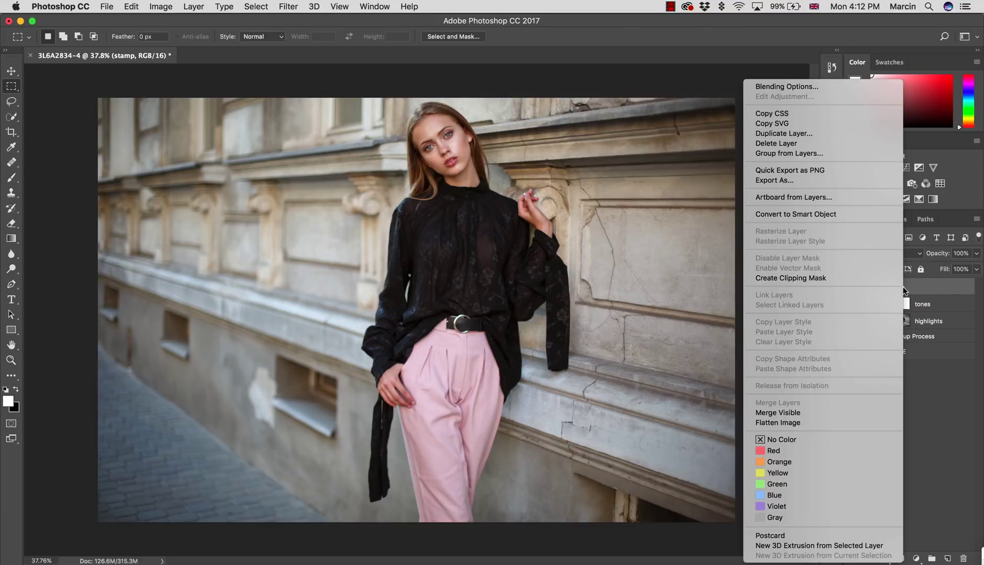
click(815, 214)
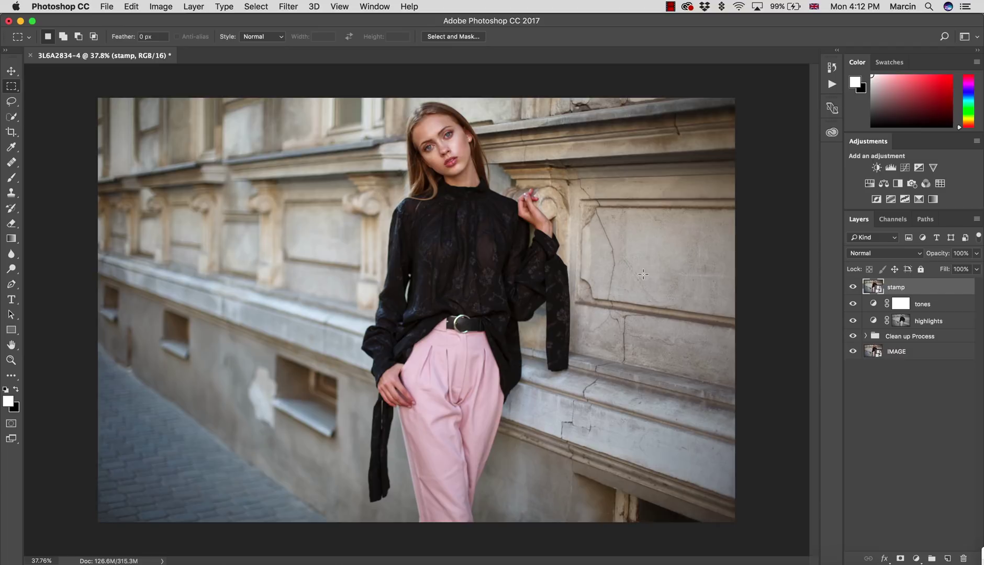
Open the Camera Raw Filter on the stamp layer and set Contrast +5, Clarity +21, Highlights +8 and Shadows -4.
click(289, 6)
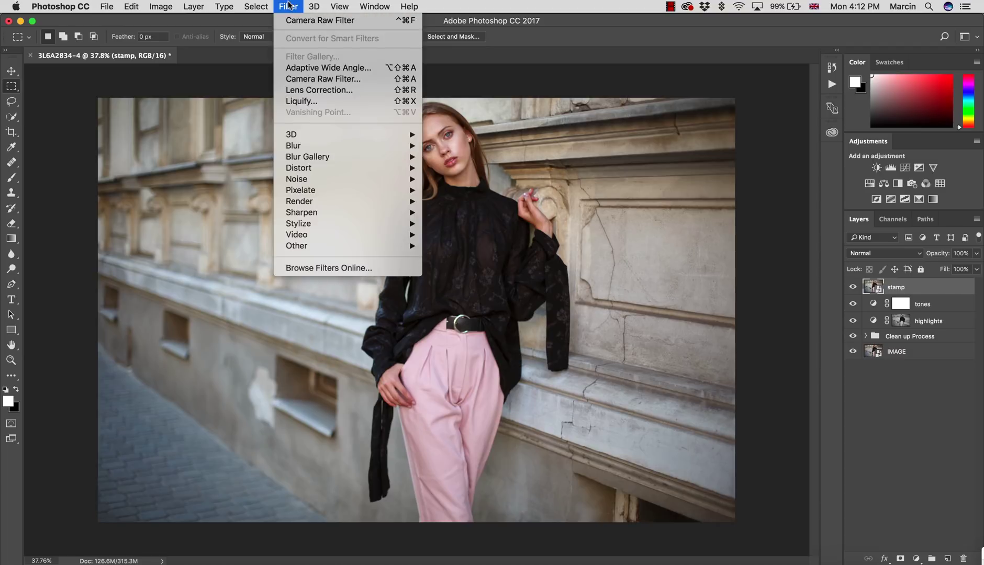
click(309, 78)
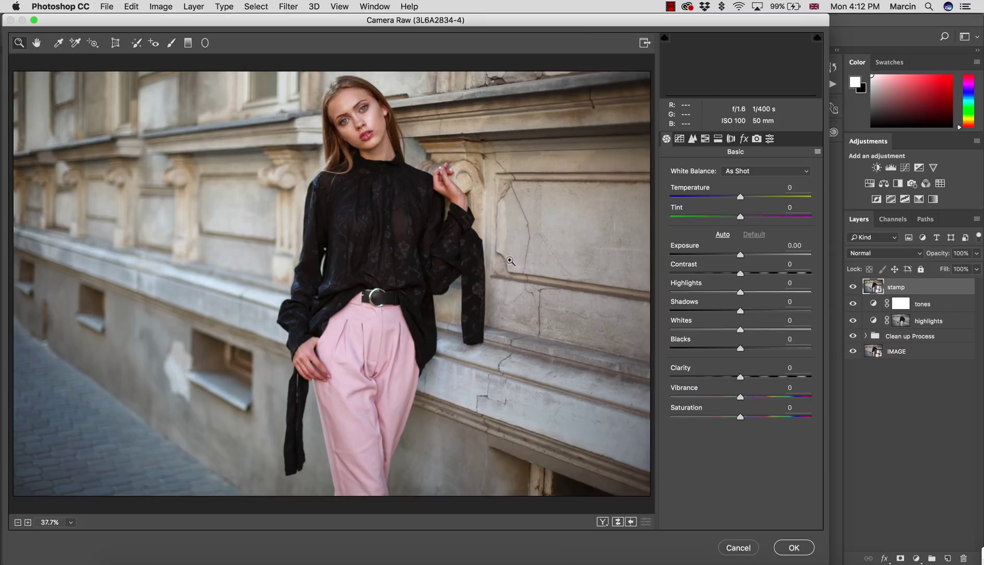
drag(741, 273, 744, 275)
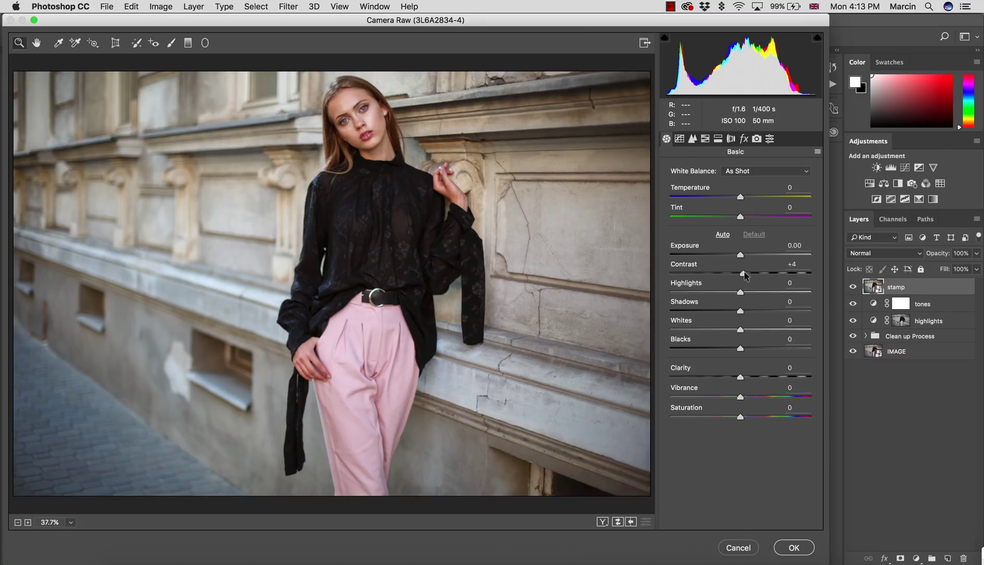
drag(740, 377, 760, 381)
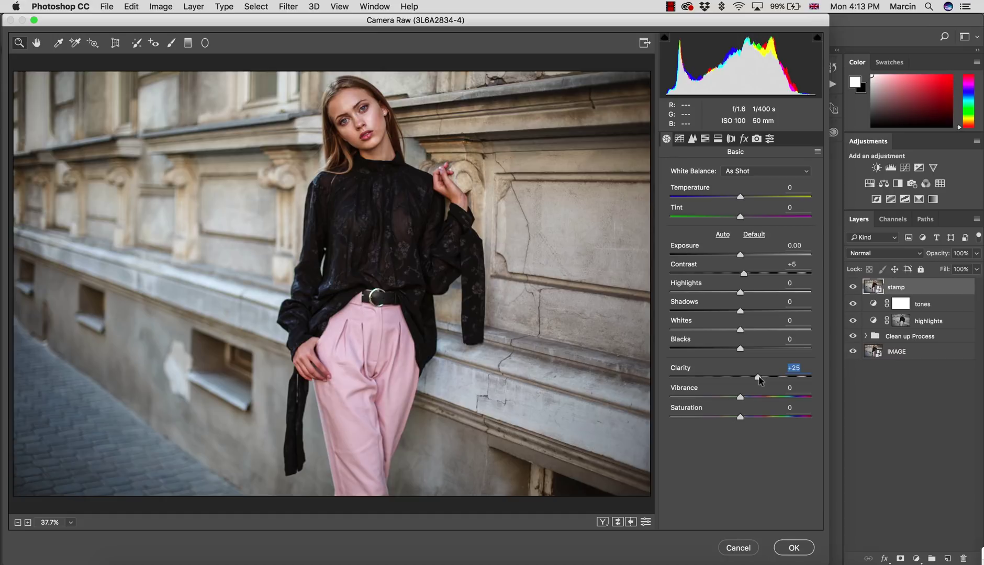
drag(759, 379, 755, 381)
drag(744, 274, 744, 275)
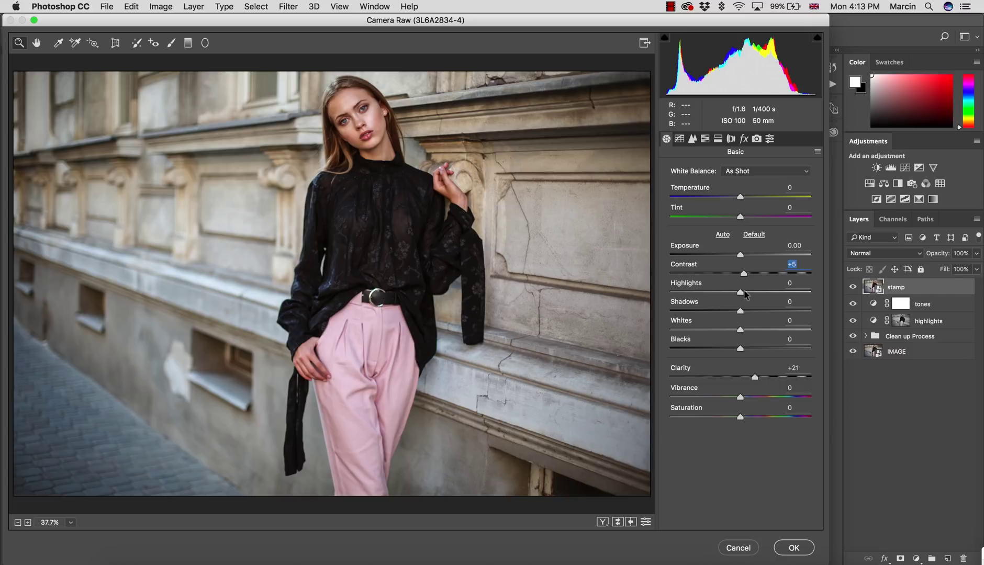
drag(741, 292, 737, 313)
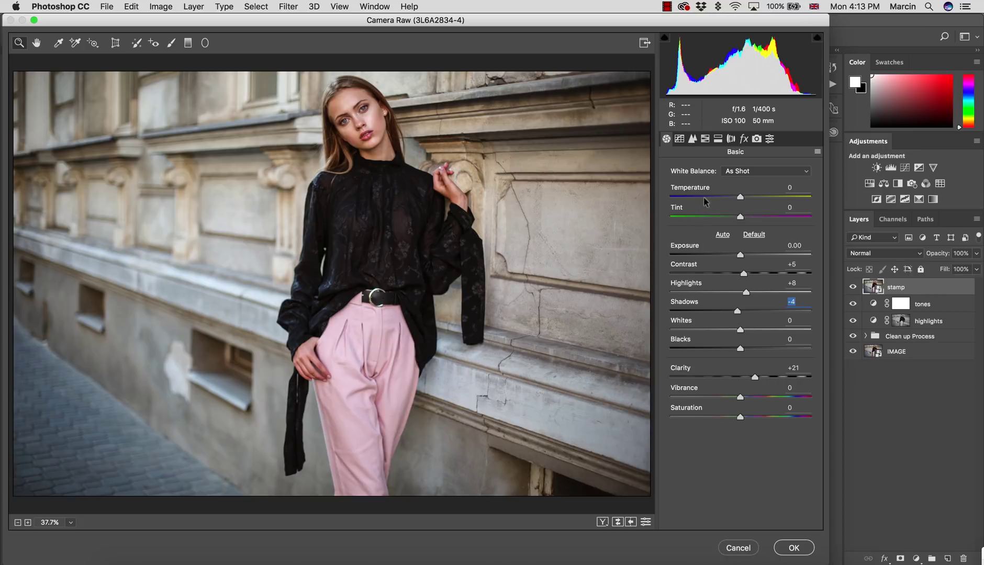
Raise the Magentas luminance slightly in the HSL adjustments and apply the Camera Raw Filter.
click(718, 139)
click(706, 139)
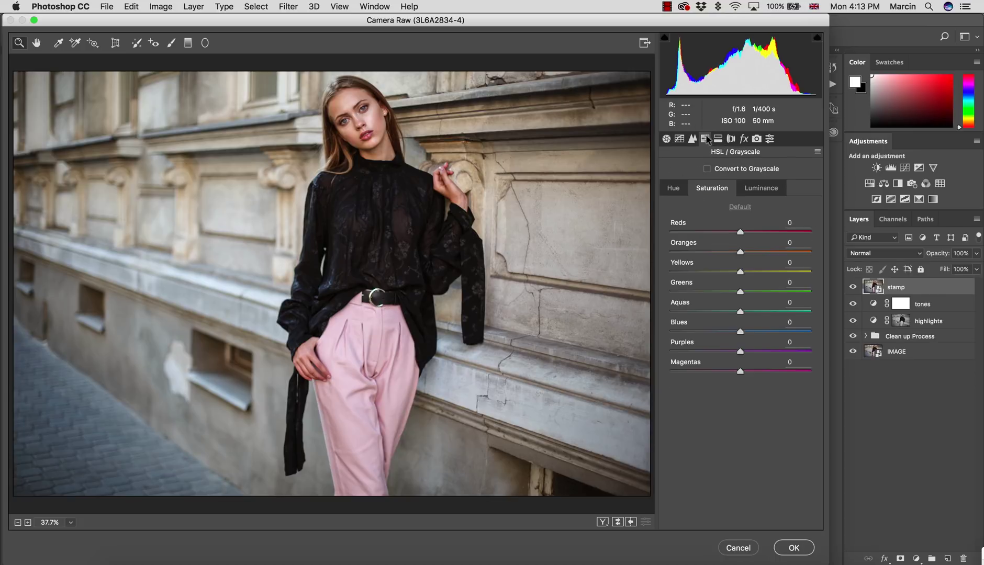
drag(726, 363, 754, 361)
click(760, 193)
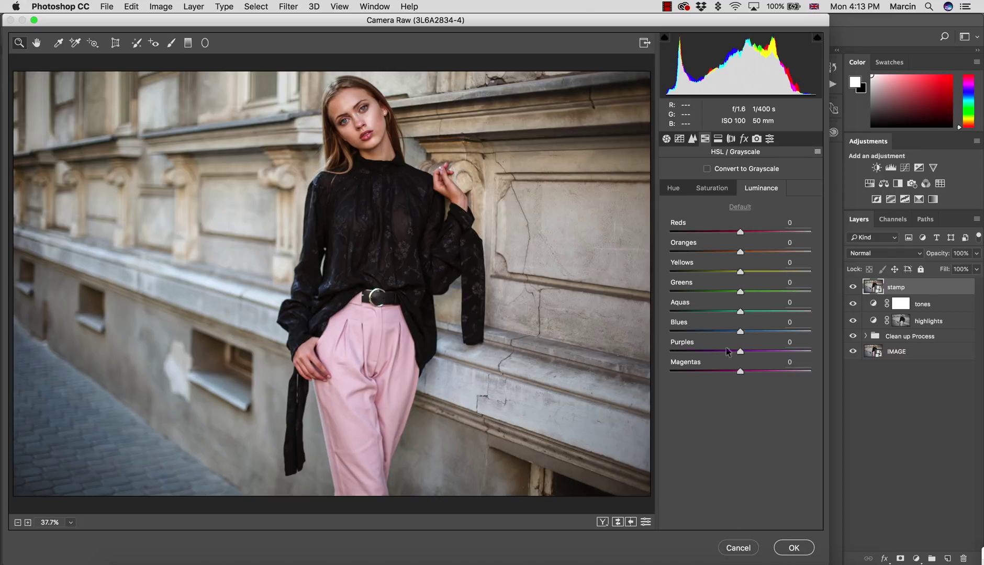
drag(741, 371, 750, 372)
click(797, 549)
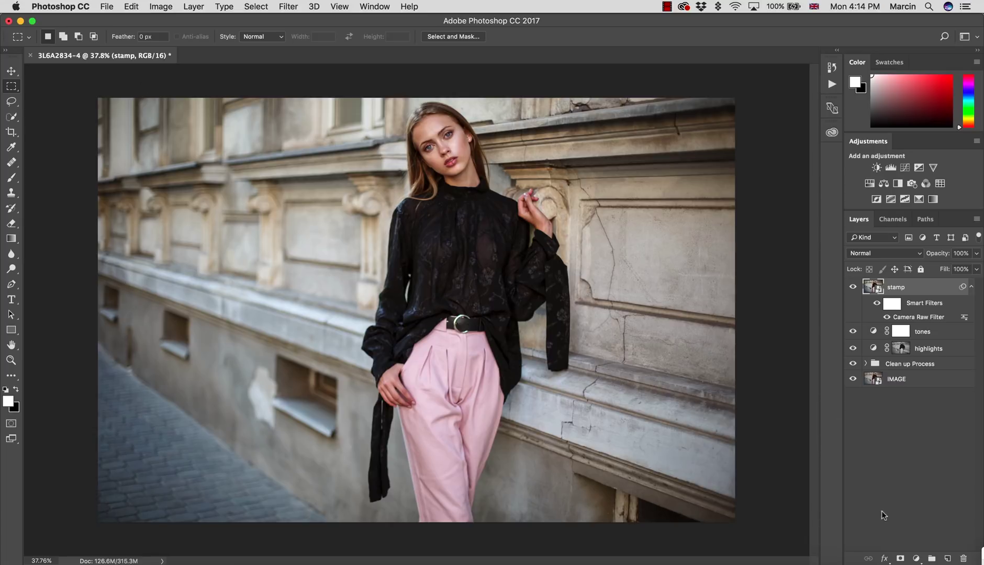
Add a Curves adjustment layer above stamp, name it "bg Shadow" and set its blend mode to Luminosity.
click(918, 558)
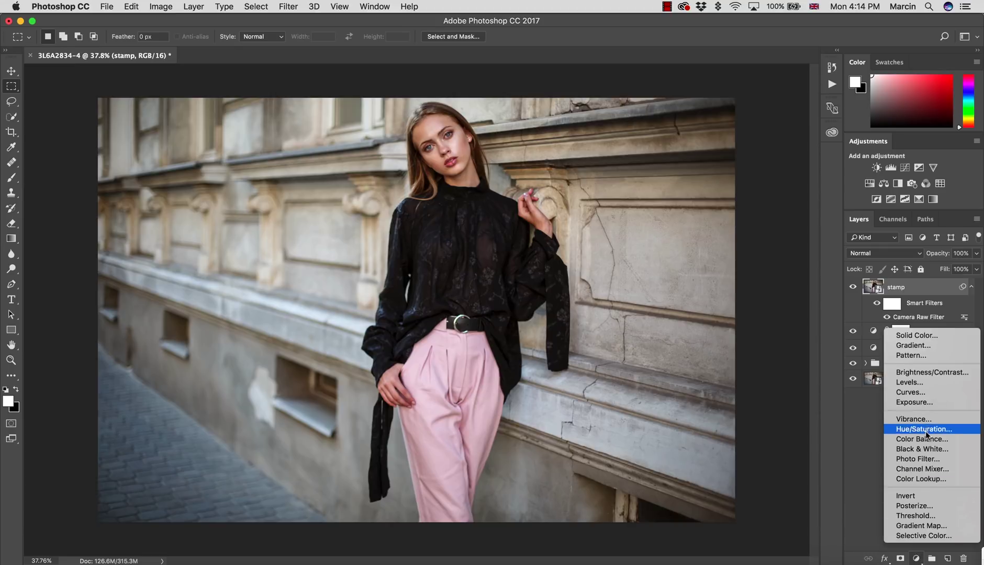
click(909, 392)
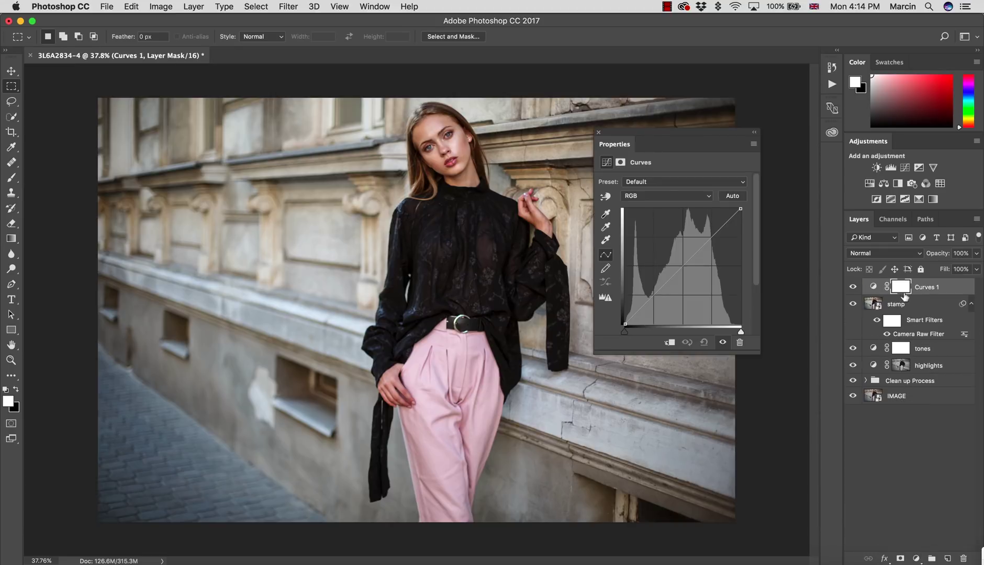
double_click(925, 288)
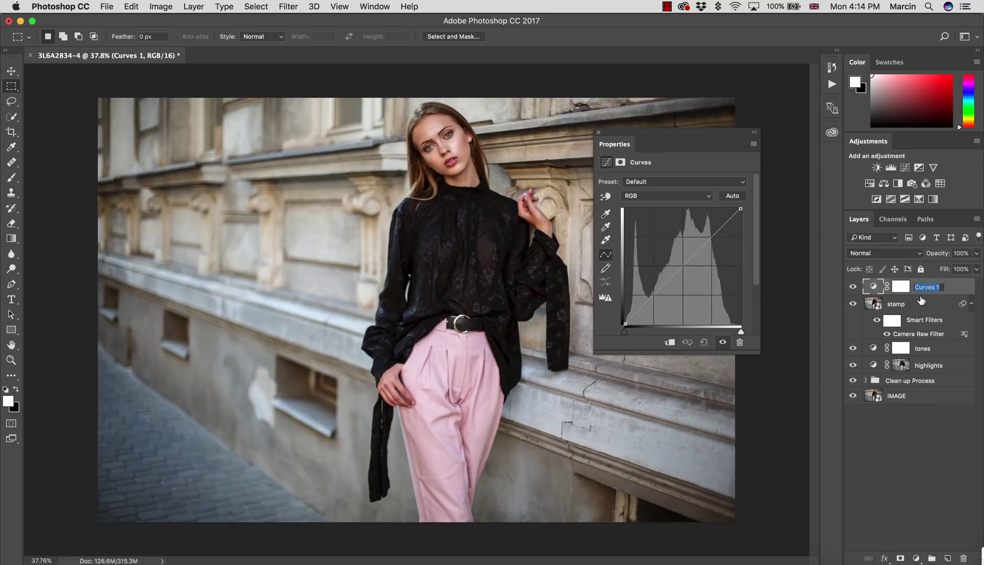
text(Shadow)
key(Return)
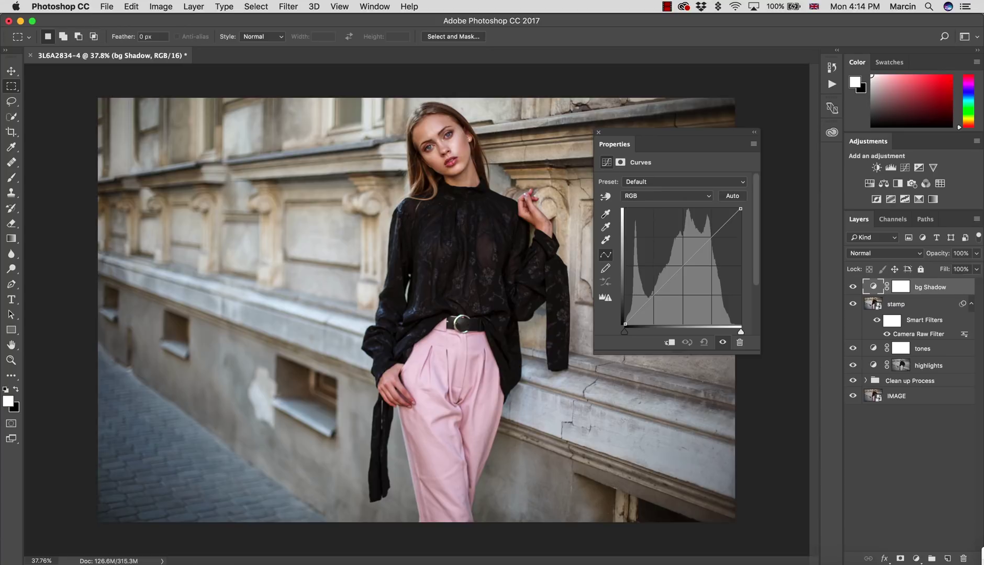
click(857, 255)
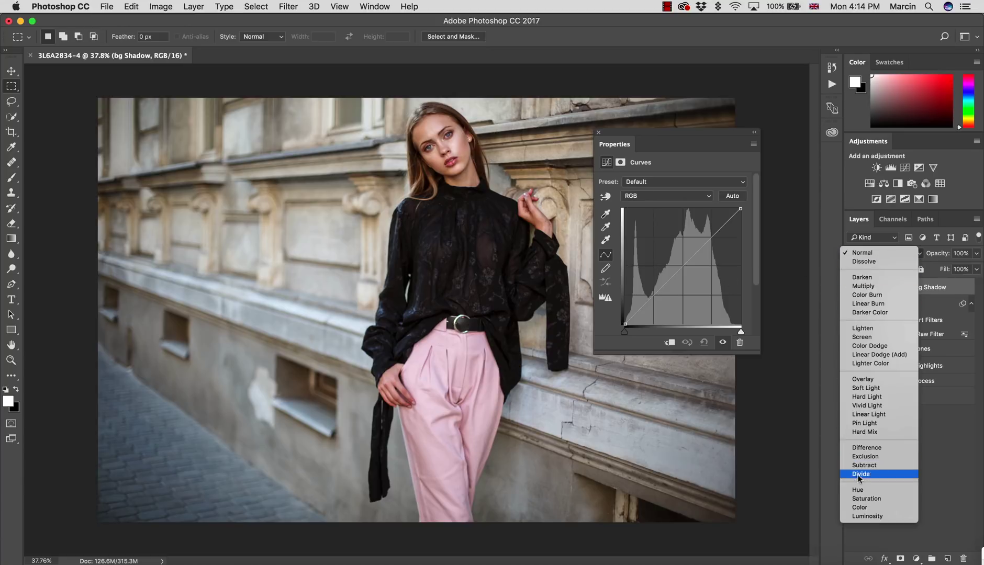
click(868, 516)
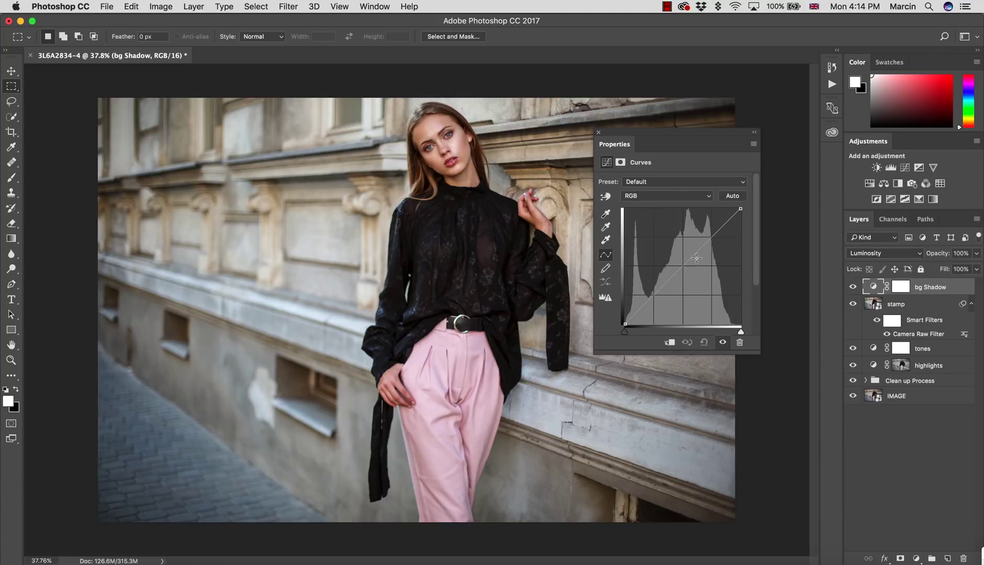
Pull the midtones of the bg Shadow curve down to darken the image and invert the layer's mask to black.
drag(696, 258, 700, 260)
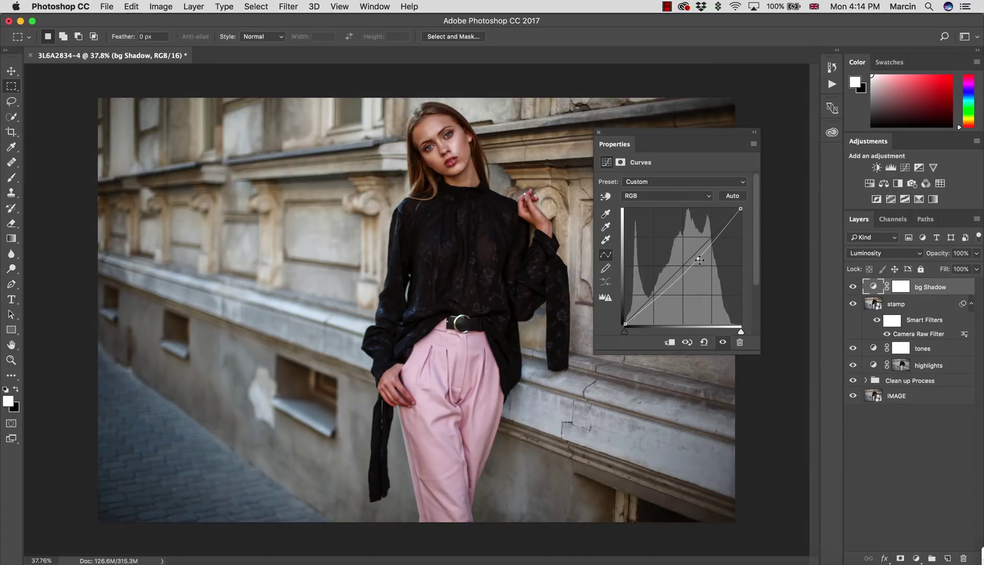
click(901, 288)
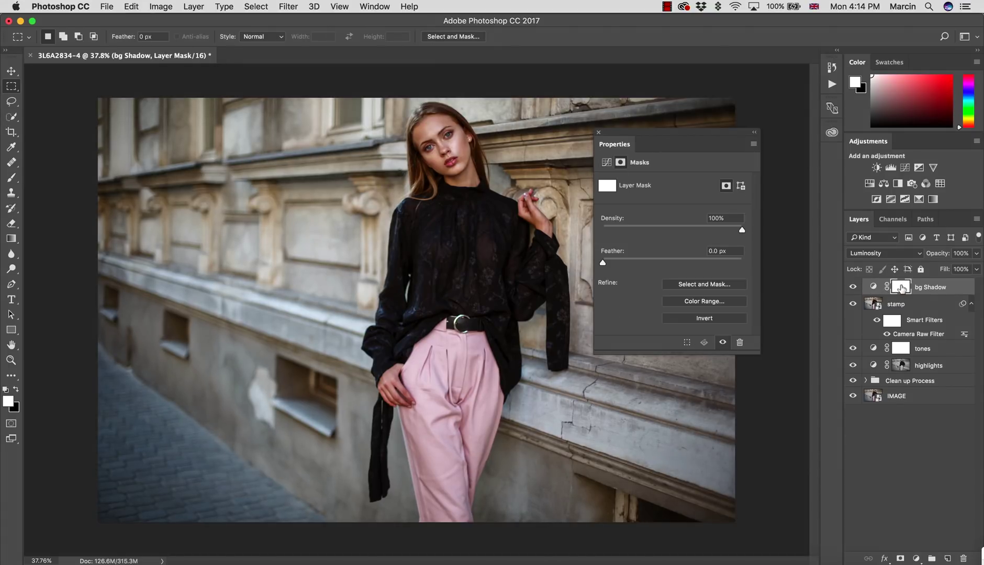
key(super+i)
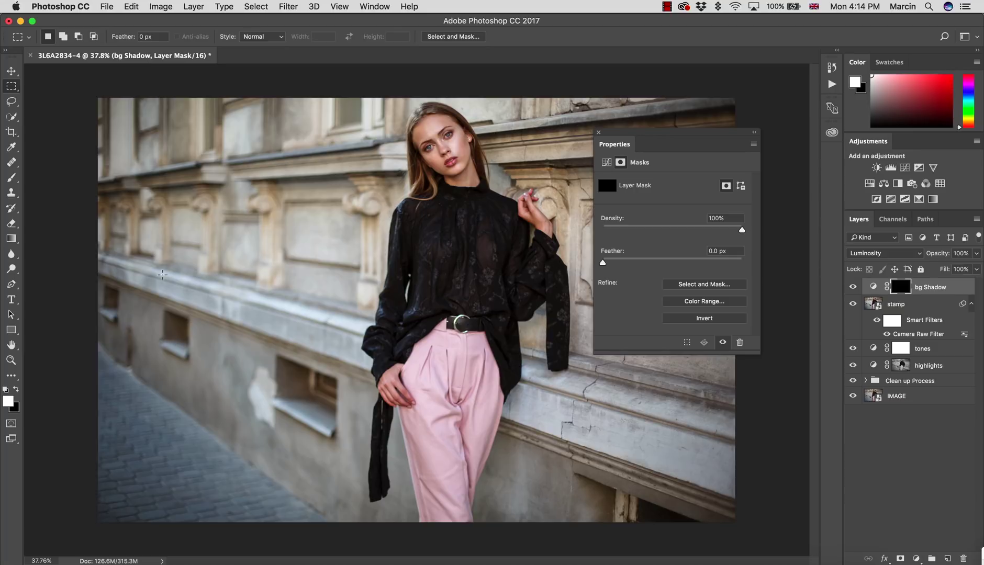
Set up the Gradient tool with a white-to-transparent gradient by changing the black colour stop to white.
click(17, 239)
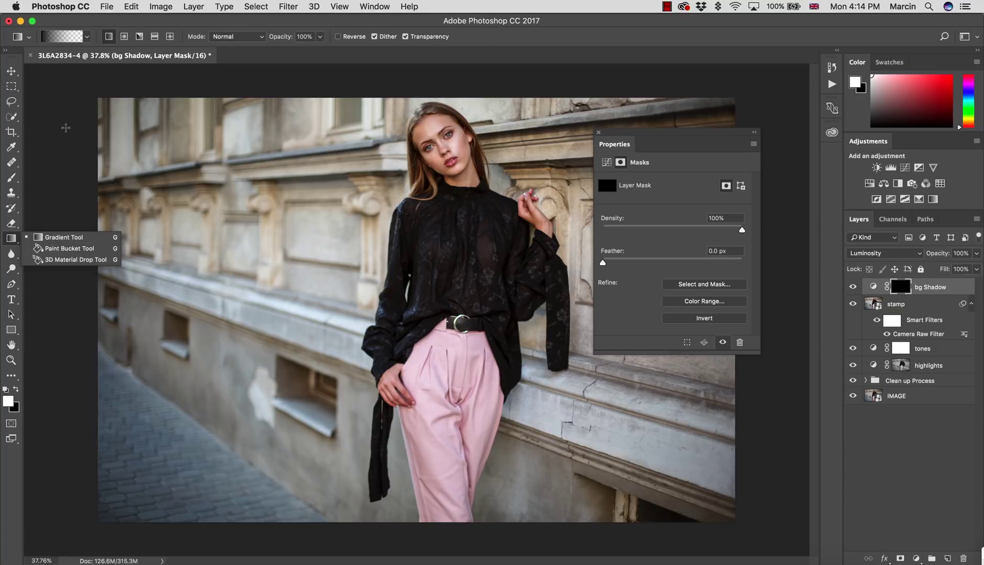
click(50, 237)
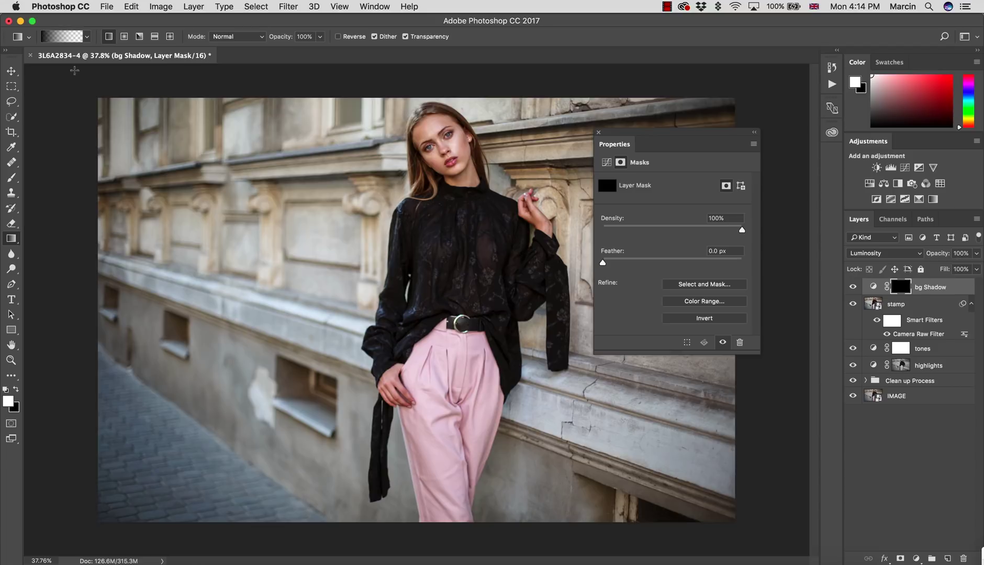
click(57, 37)
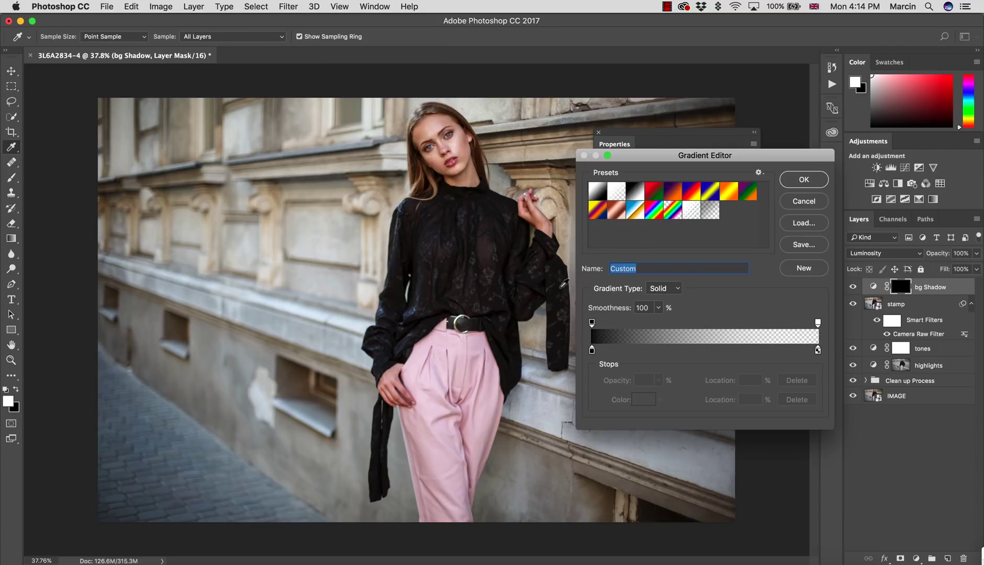
click(592, 349)
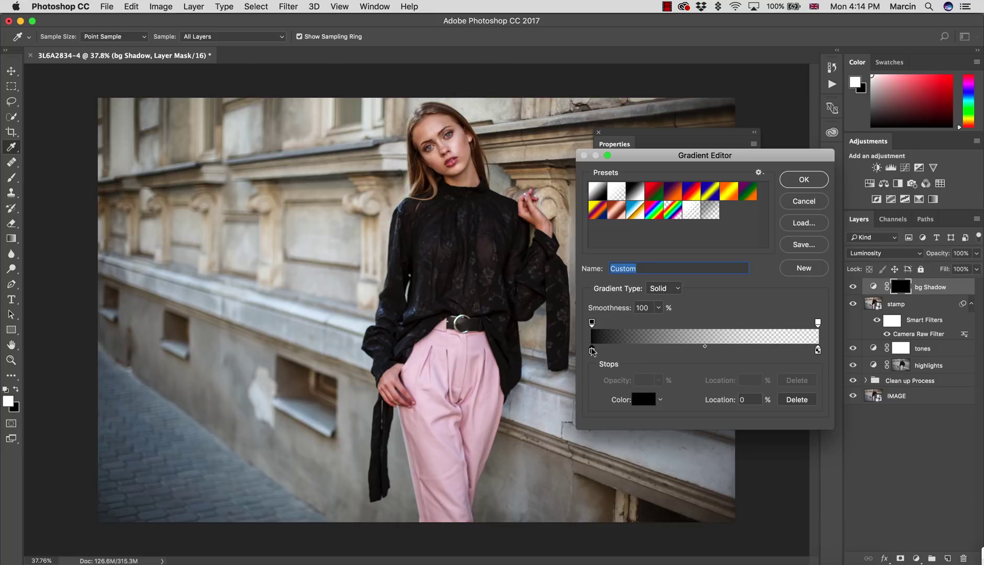
click(643, 400)
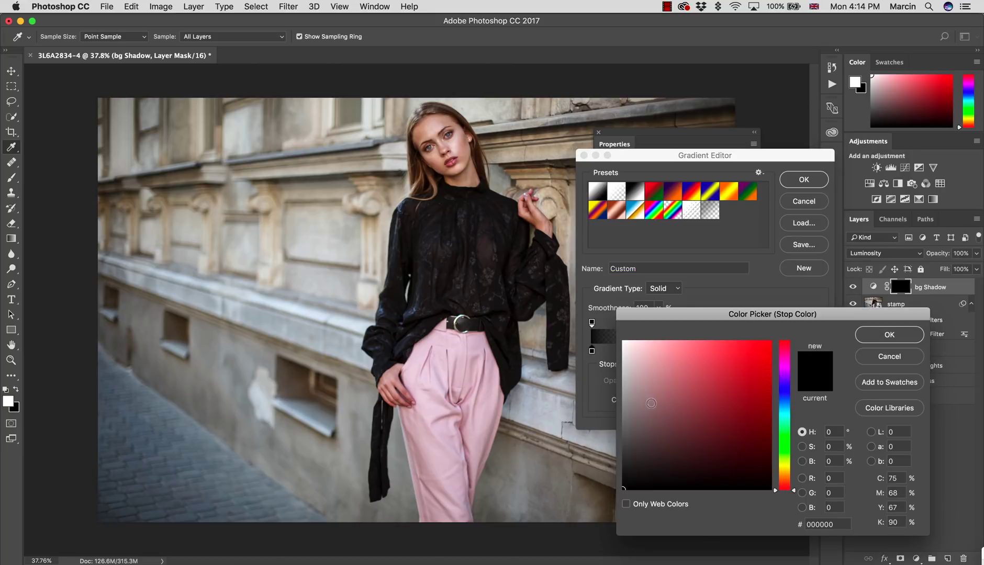
drag(651, 403, 623, 342)
click(890, 335)
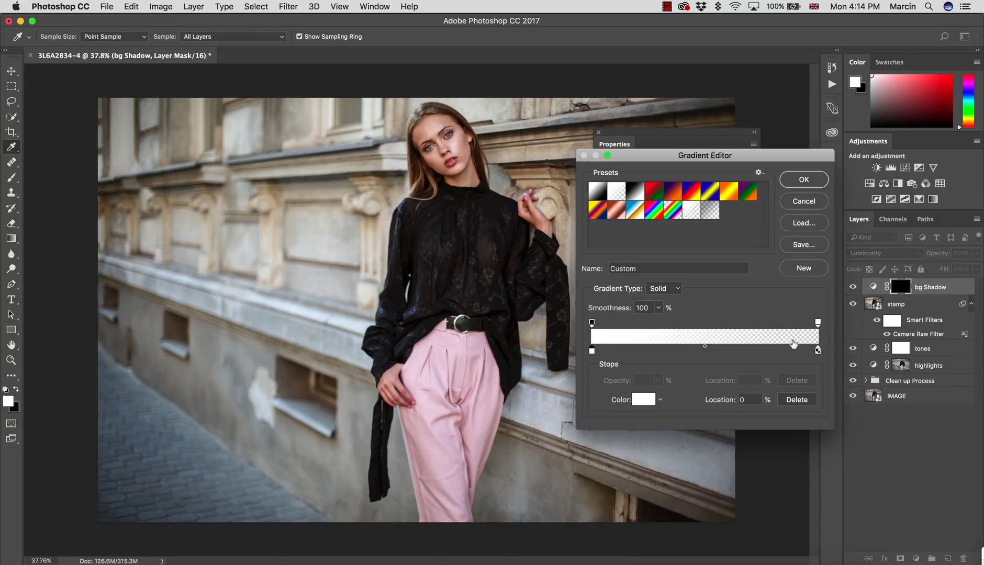
click(796, 181)
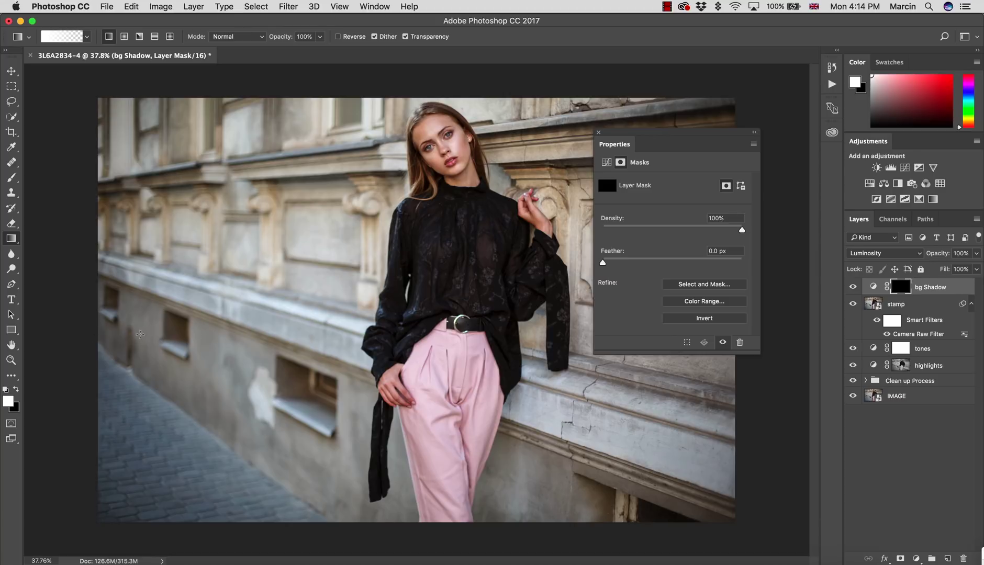
Draw a linear gradient on the bg Shadow mask from the photo's left edge to just past the model, replacing a shorter first attempt.
drag(87, 341, 373, 321)
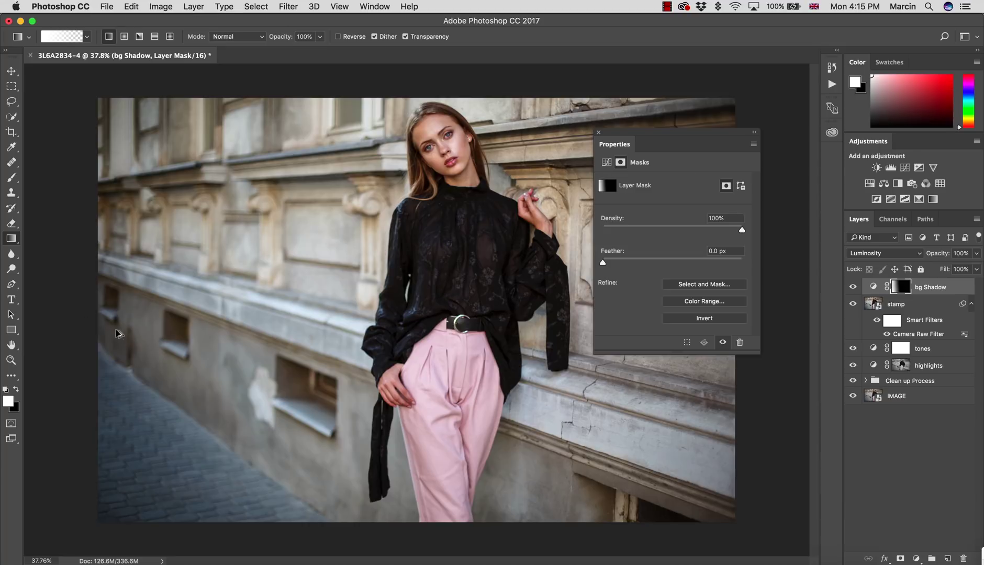
key(ctrl+z)
drag(89, 336, 606, 294)
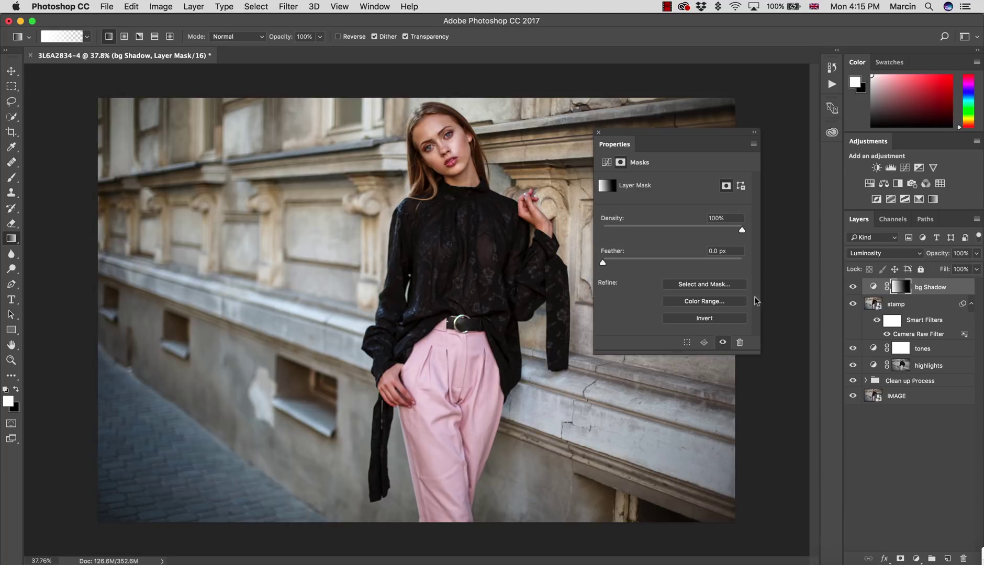
Lower the bg Shadow layer's opacity to 63%, comparing the image with and without the layer.
click(854, 287)
click(853, 286)
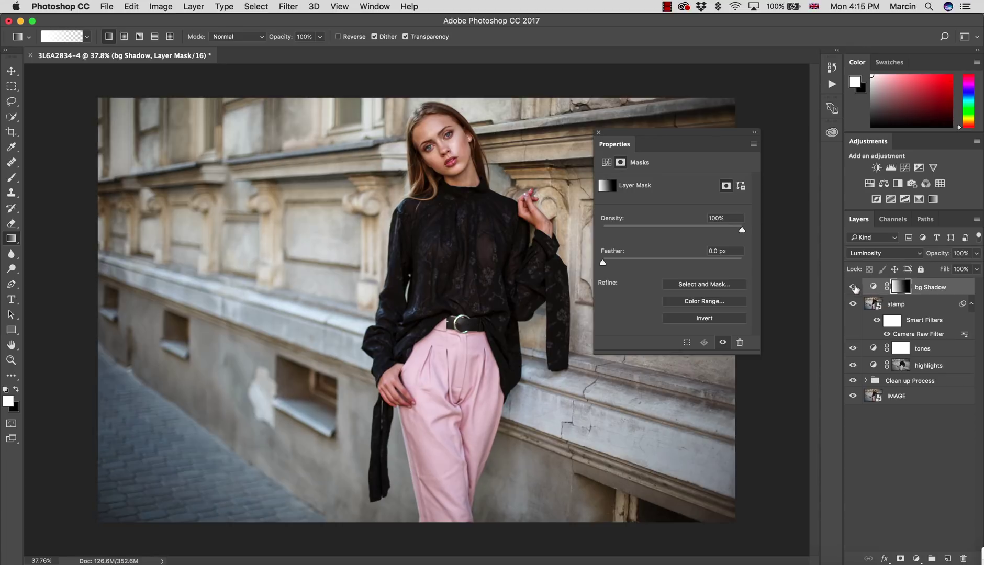
drag(935, 260, 911, 259)
click(853, 287)
click(853, 287)
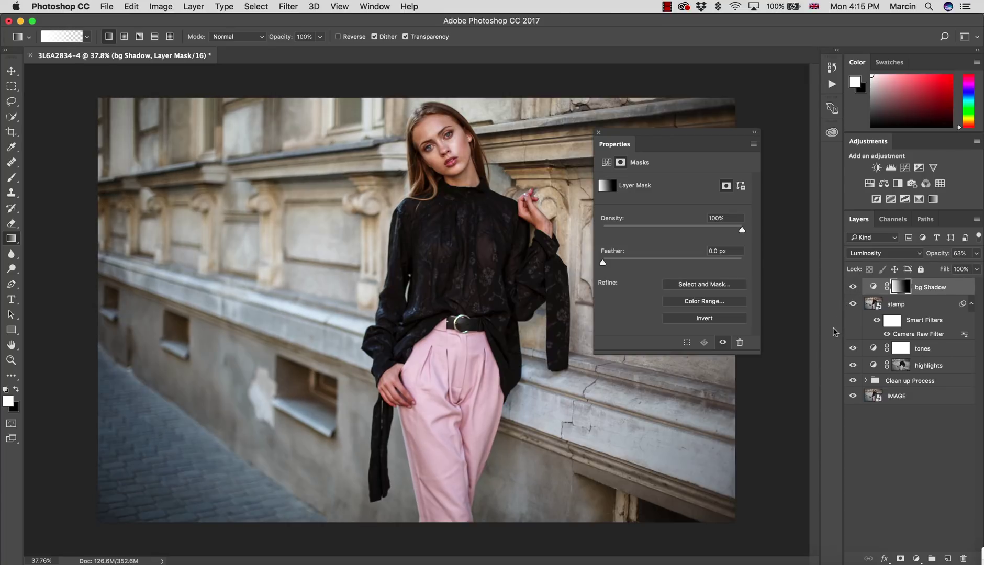
click(600, 132)
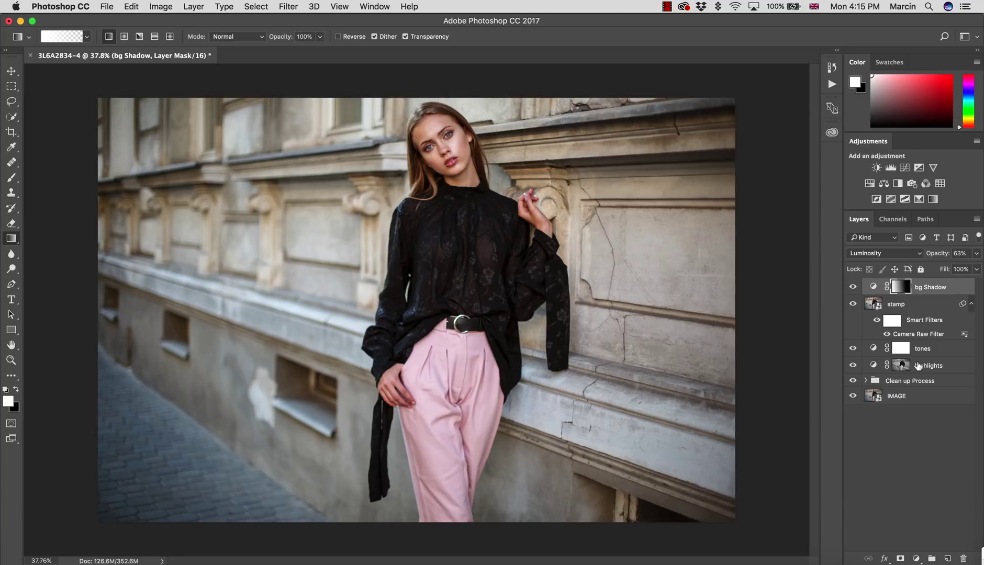
Group all layers from bg Shadow down to Clean up Process and toggle the group's visibility to compare before and after.
shift+click(920, 381)
key(super+g)
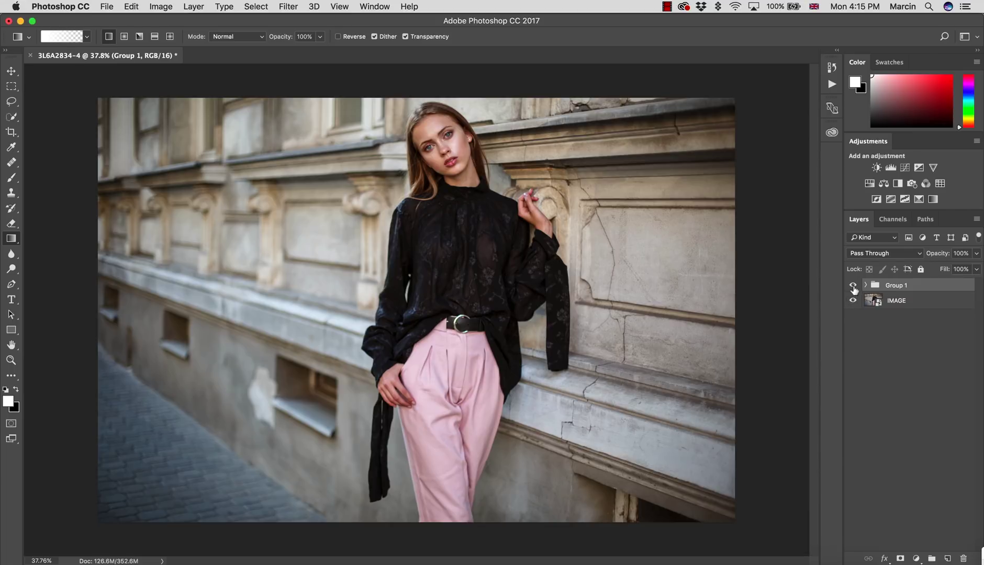
click(853, 287)
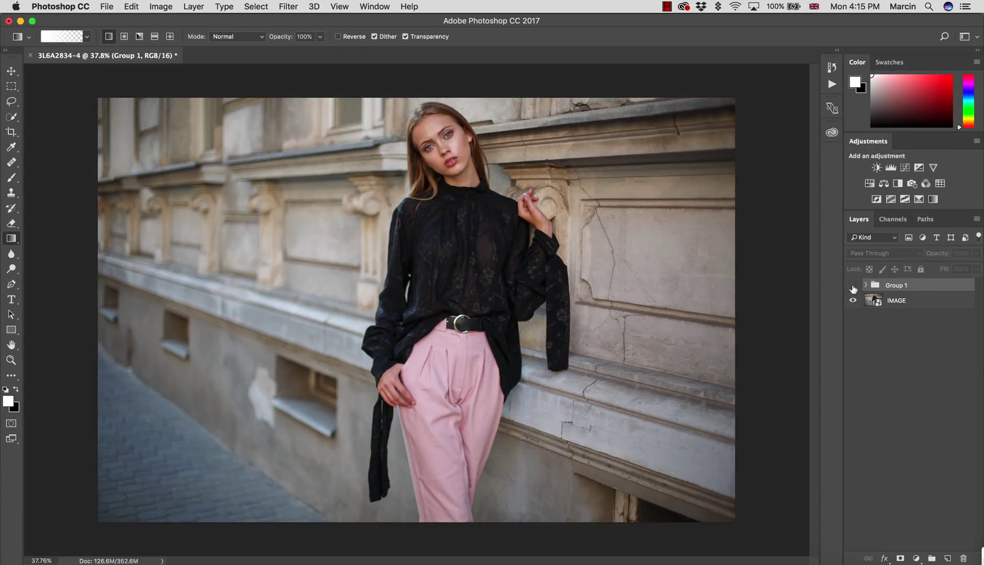
click(853, 286)
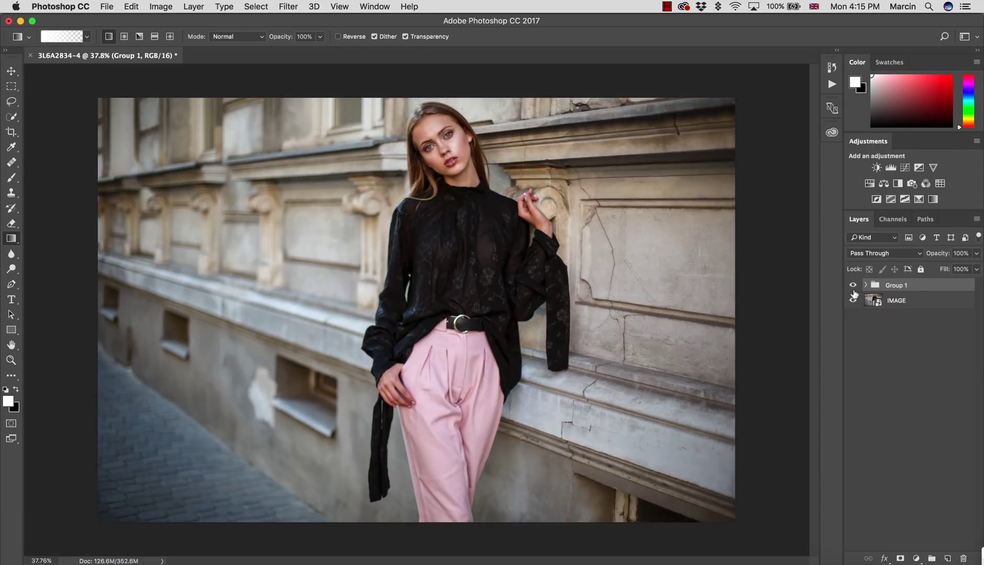
Switch to Adobe Bridge and open the raw file 3L6A2834.CR2 in Camera Raw.
click(711, 562)
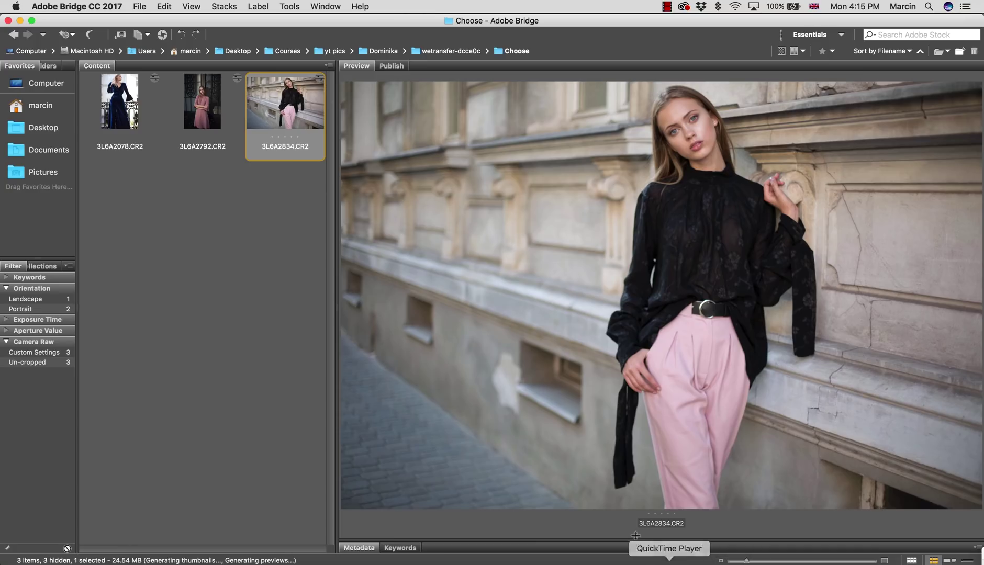
double_click(283, 160)
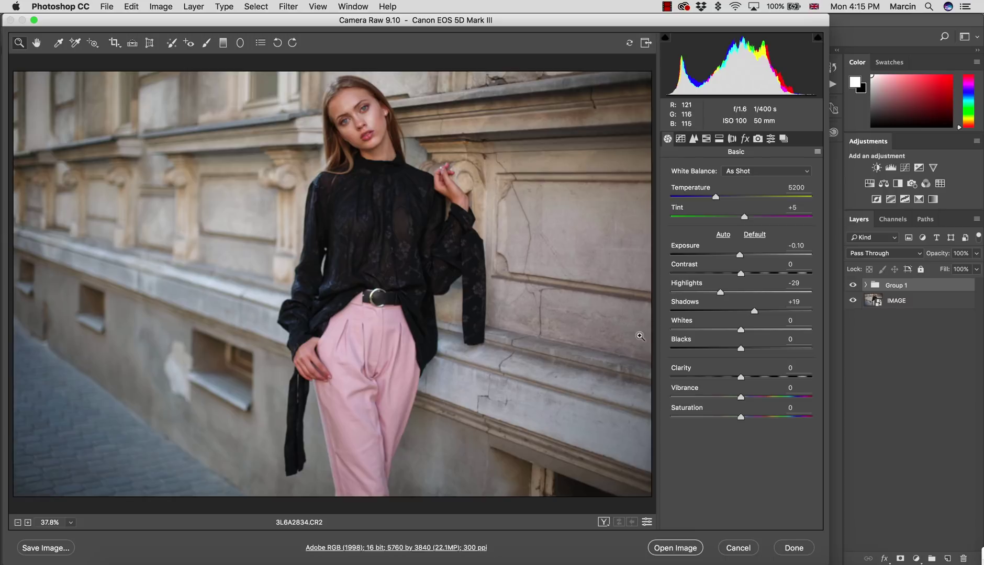
Reset the Camera Raw defaults and open the raw file 3L6A2834.CR2 as an image.
click(818, 153)
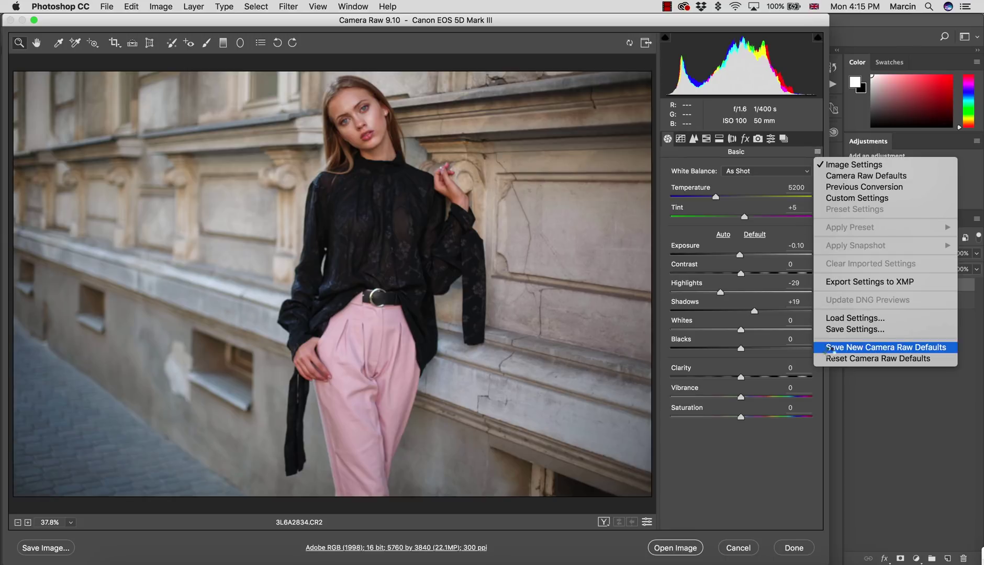
click(833, 359)
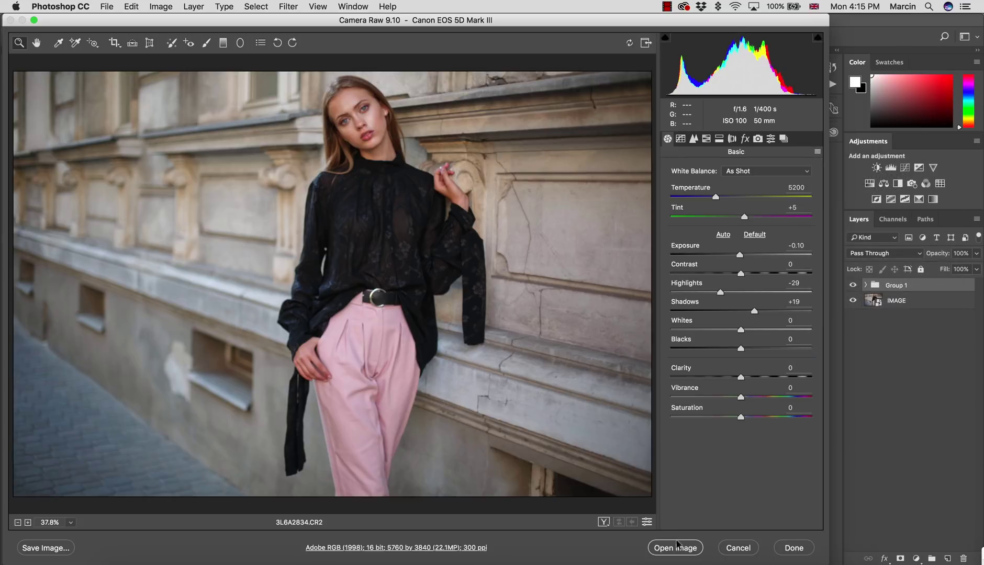
key(Return)
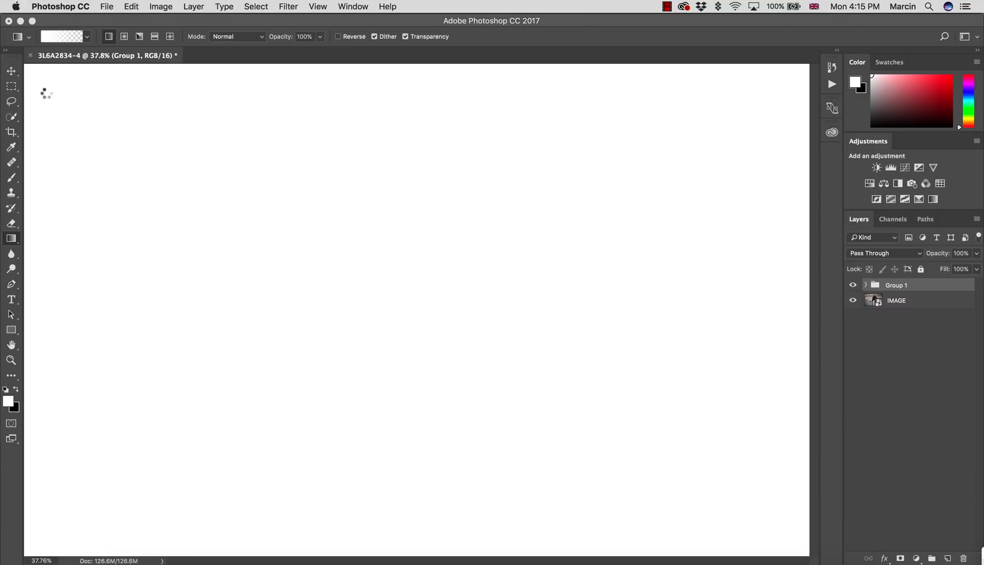
Copy the opened raw image into the retouched document as the top layer and align it with the photo below.
click(117, 60)
drag(181, 164, 182, 176)
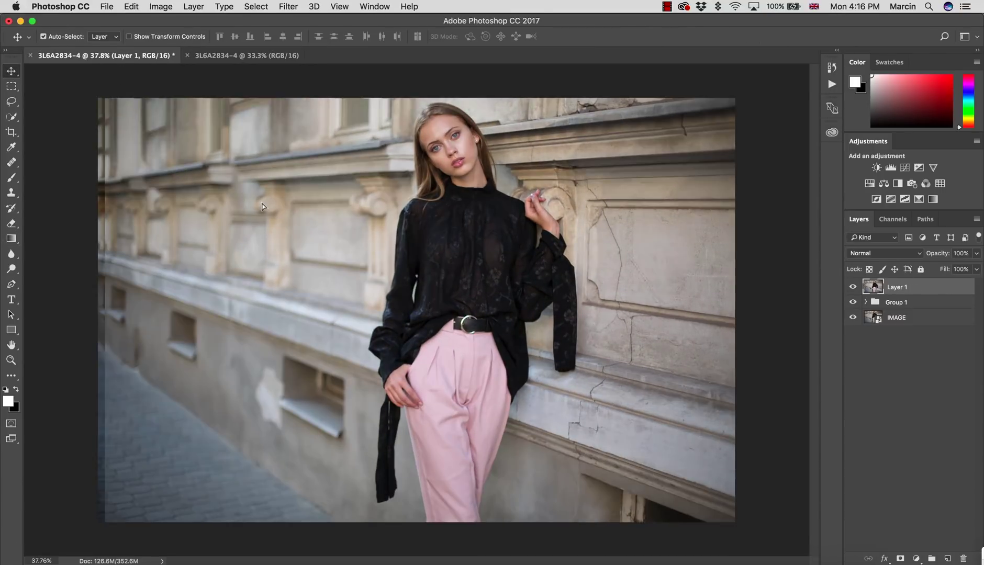
drag(263, 207, 275, 237)
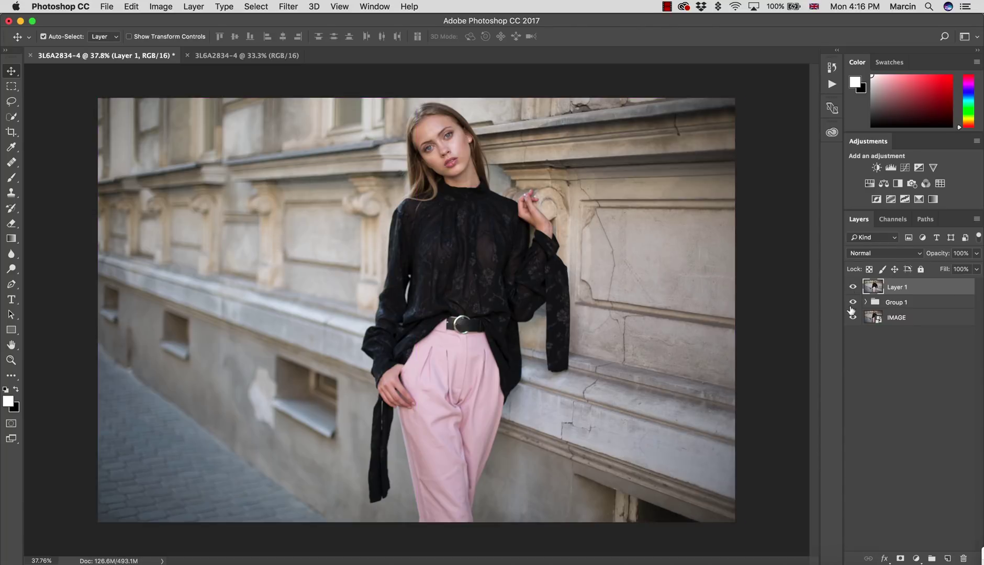
Toggle the raw image layer's visibility repeatedly to compare it with the retouched version, leaving the layer hidden.
click(853, 292)
click(853, 292)
click(853, 291)
click(853, 291)
drag(236, 159, 237, 160)
click(854, 287)
click(853, 287)
click(853, 289)
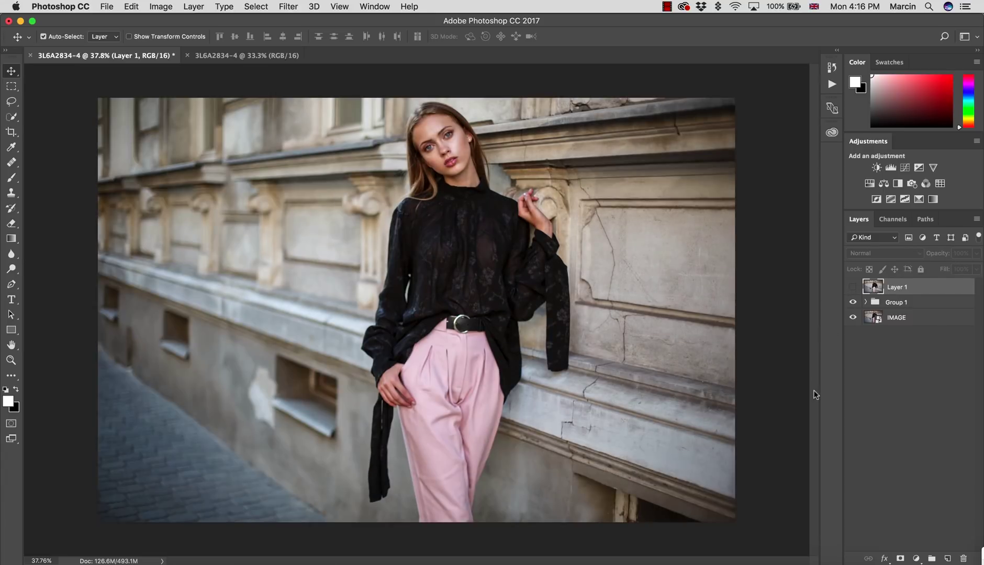